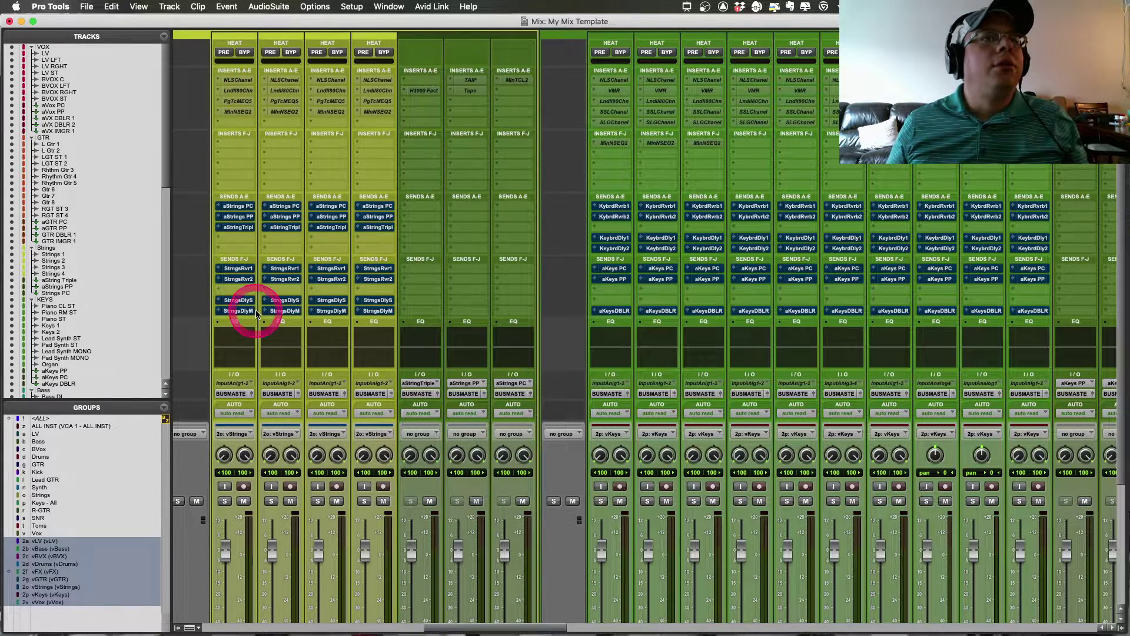
Step: Toggle the bypass of the NLSChanel insert on the Strings 1 track
scroll(255, 309, "down", 5)
scroll(256, 314, "left", 4)
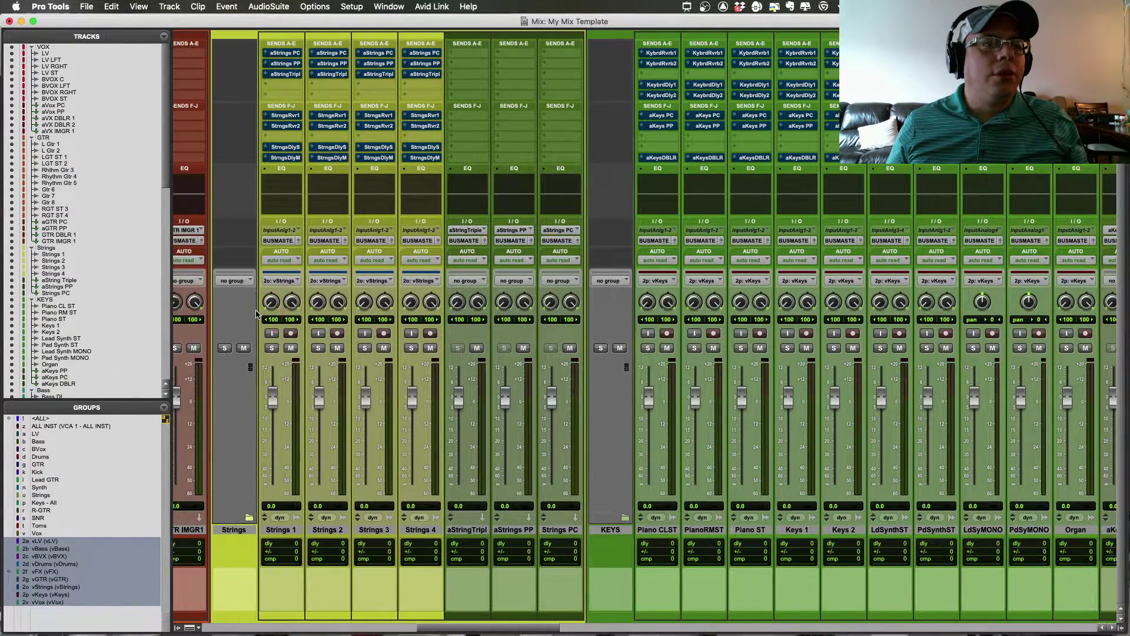
scroll(255, 313, "right", 3)
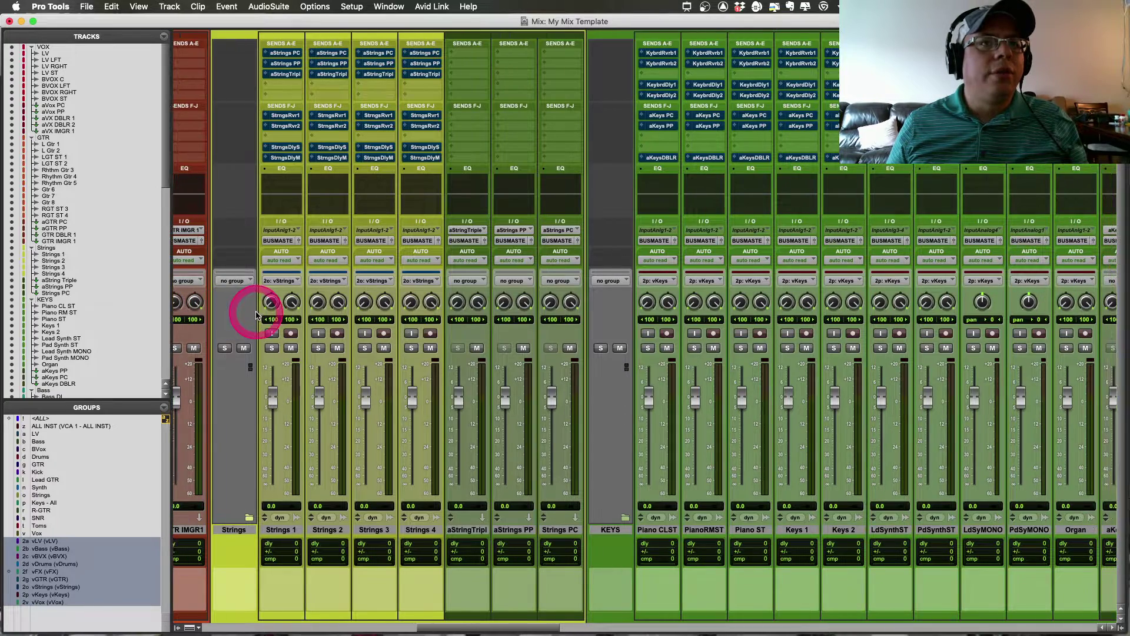
scroll(255, 314, "up", 5)
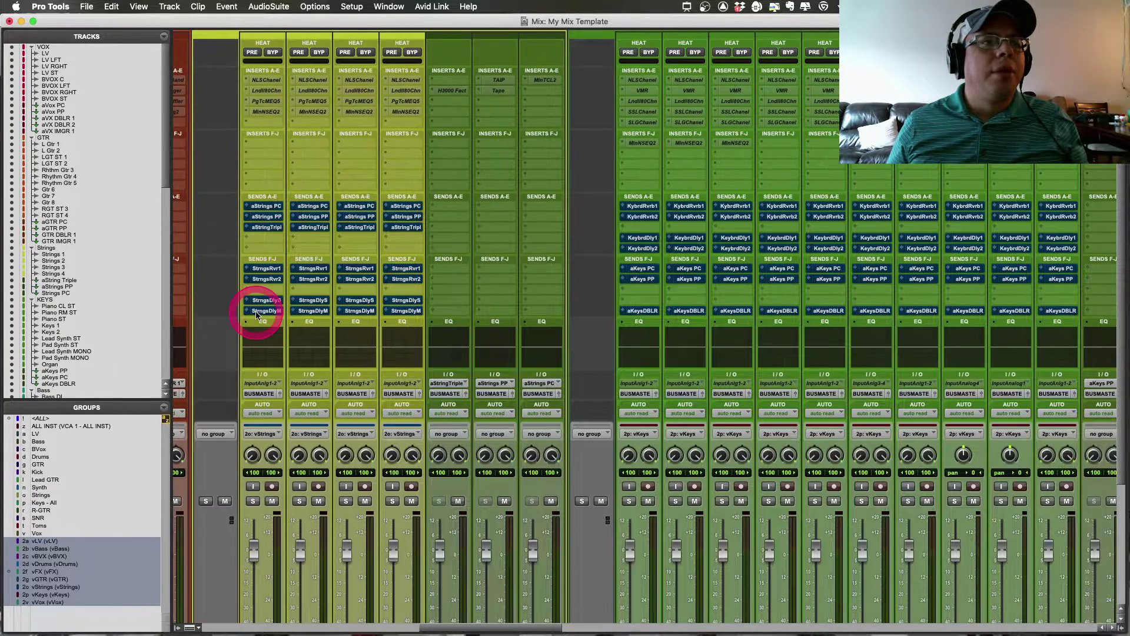
right_click(263, 81)
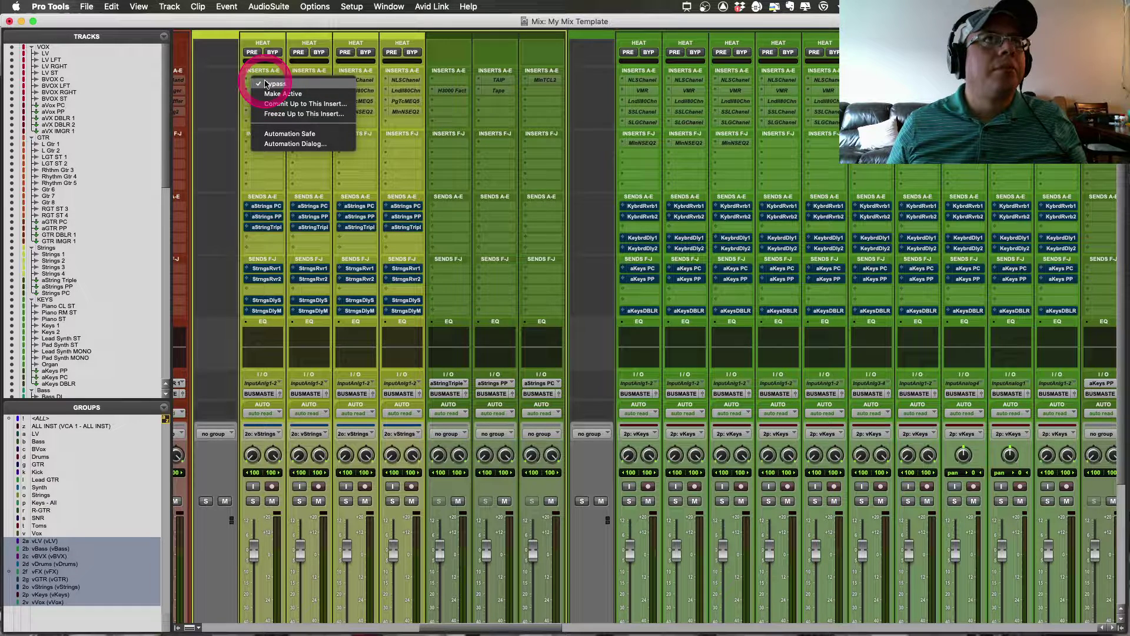
left_click(266, 84)
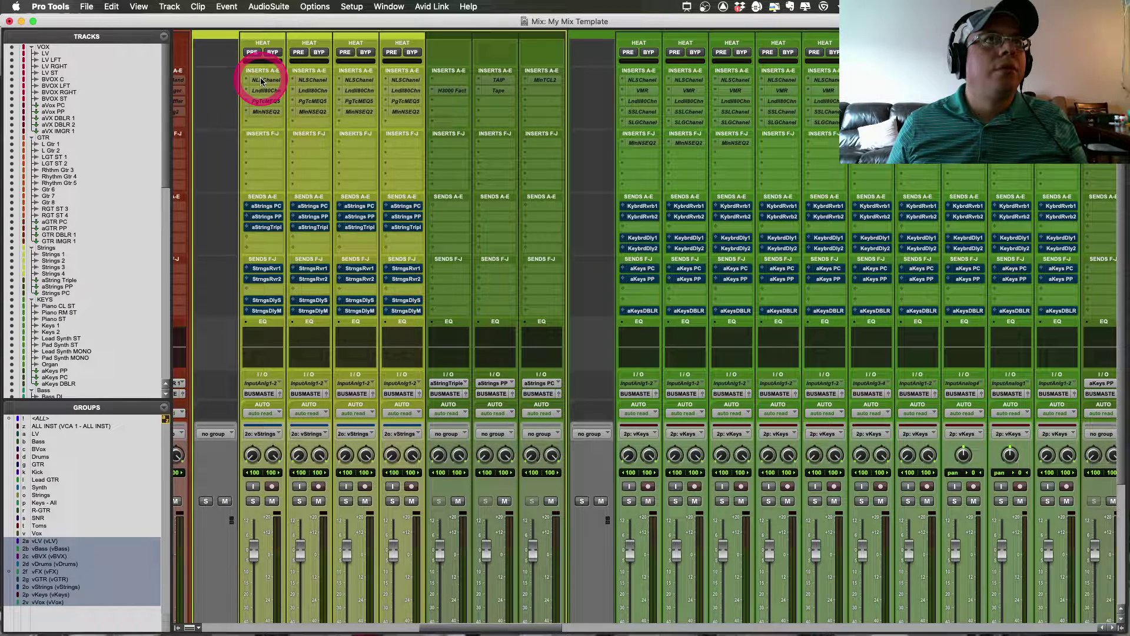
Step: Make the PgTcMEQ5 and MlnNSEQ2 equalizer inserts active on the Strings 1 track
right_click(265, 101)
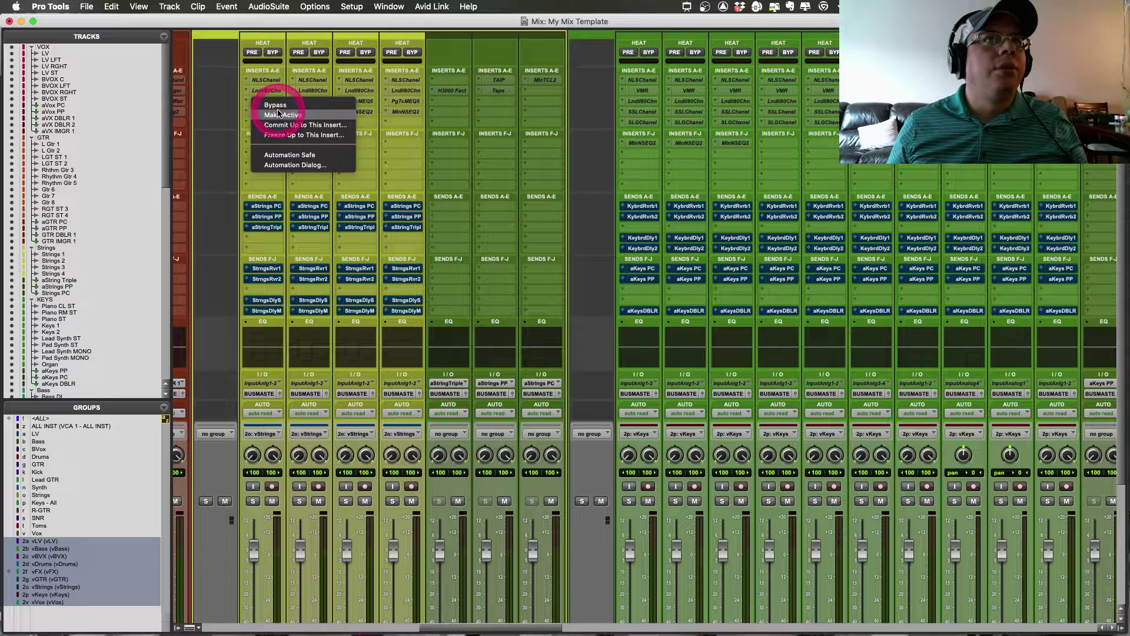
left_click(279, 114)
right_click(265, 94)
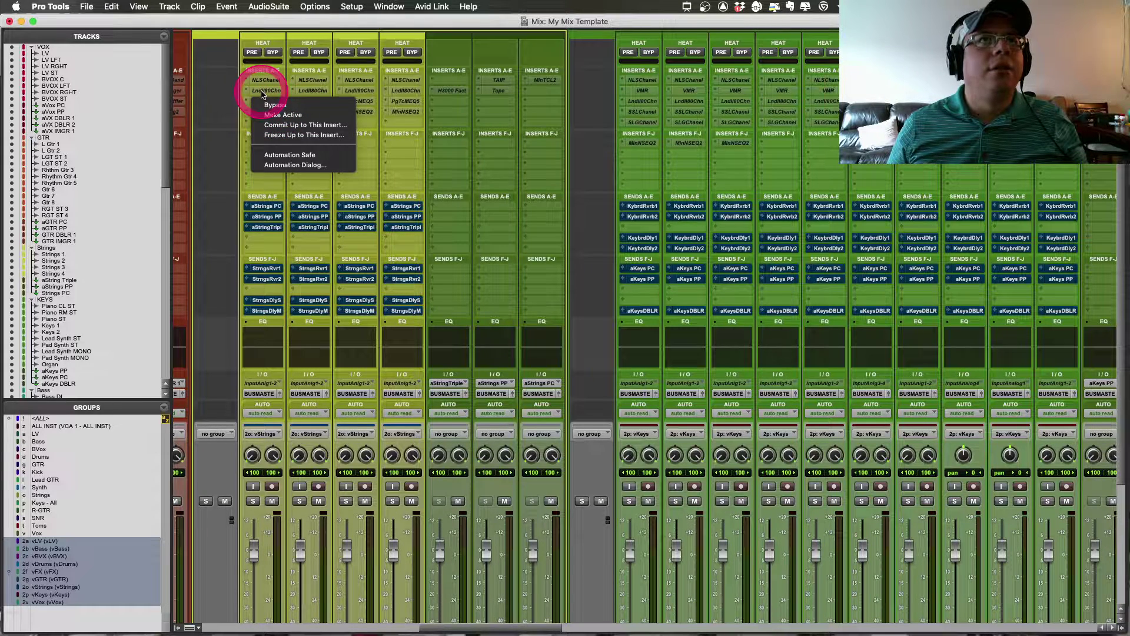
left_click(270, 112)
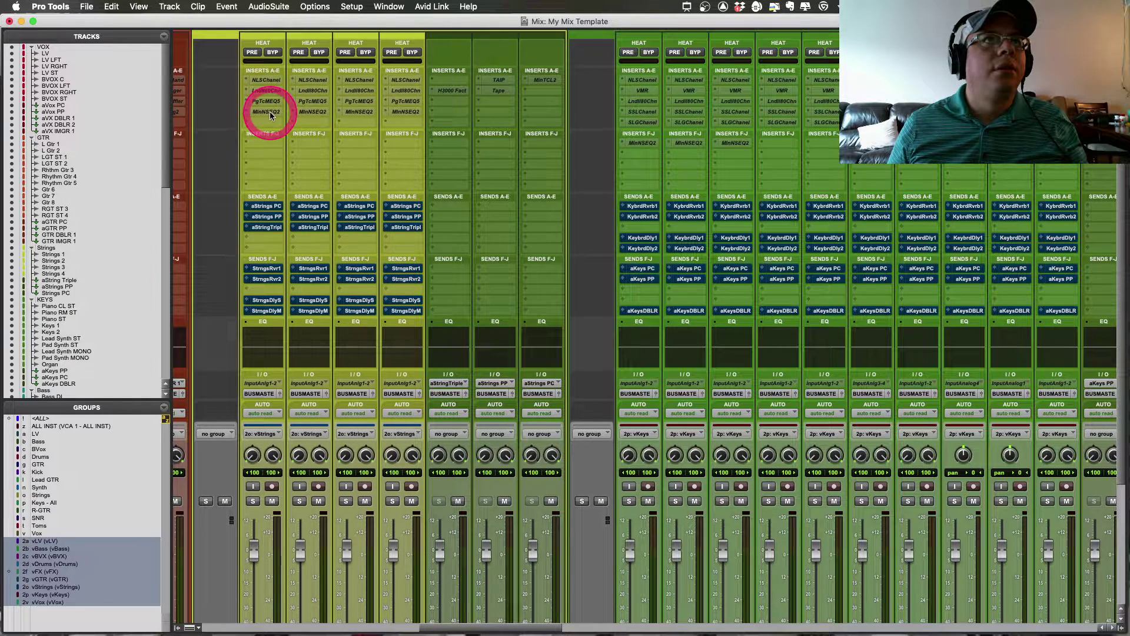
right_click(266, 92)
left_click(272, 114)
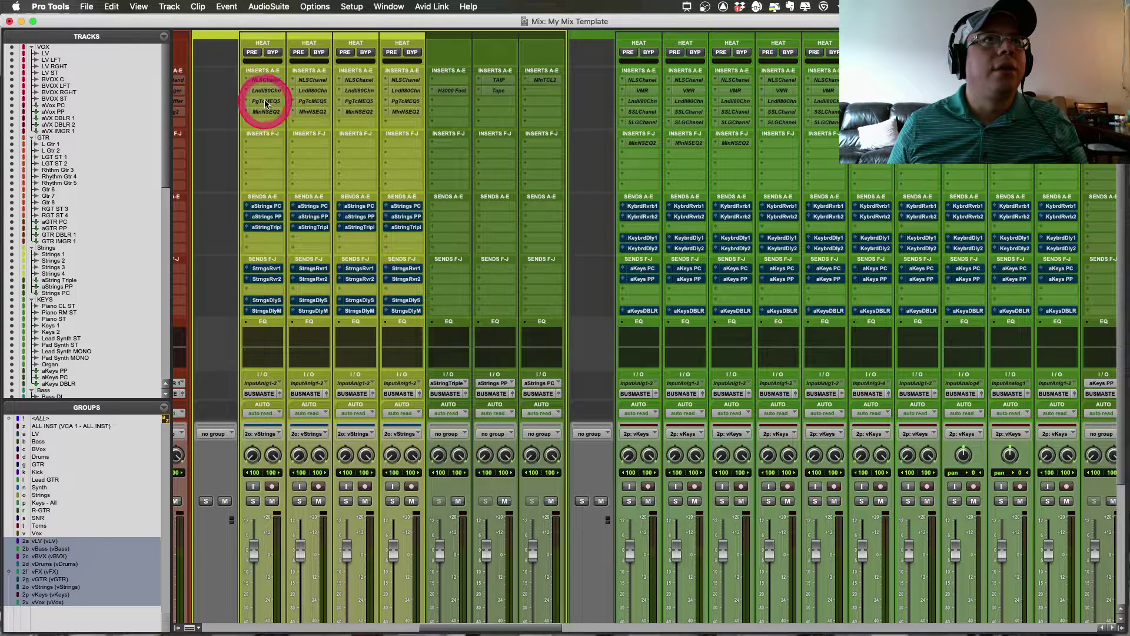
right_click(266, 104)
left_click(264, 107)
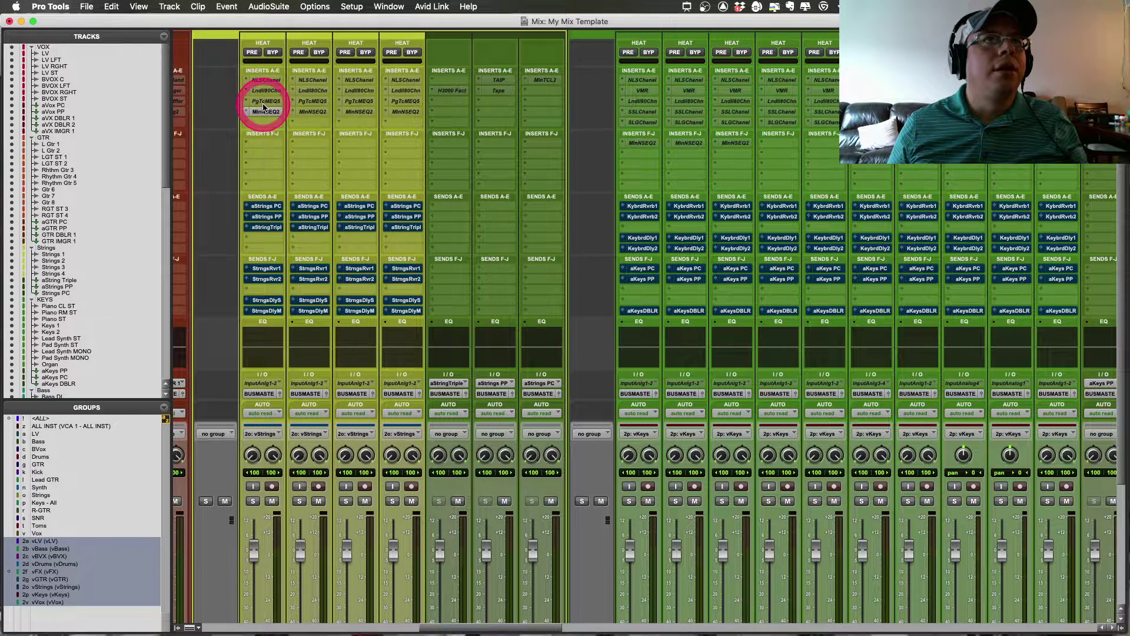
left_click(264, 103, "ctrl+super")
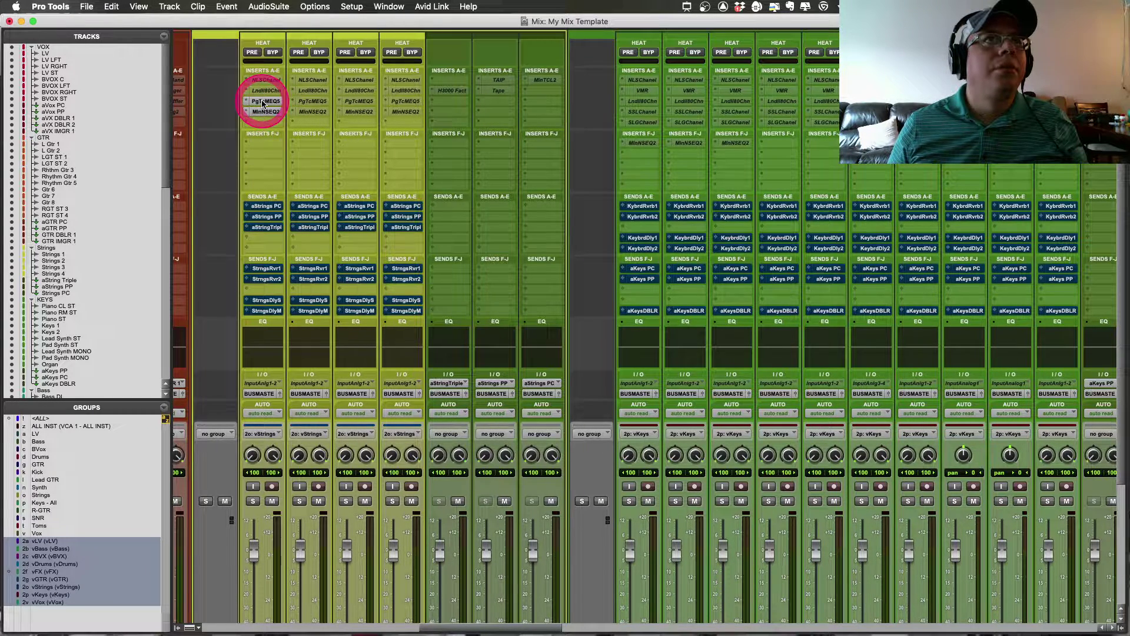
Step: Examine the PuigTec MEQ5 and Millennia NSEQ-2 equalizer windows on Strings 1, closing each one when finished
left_click(263, 104)
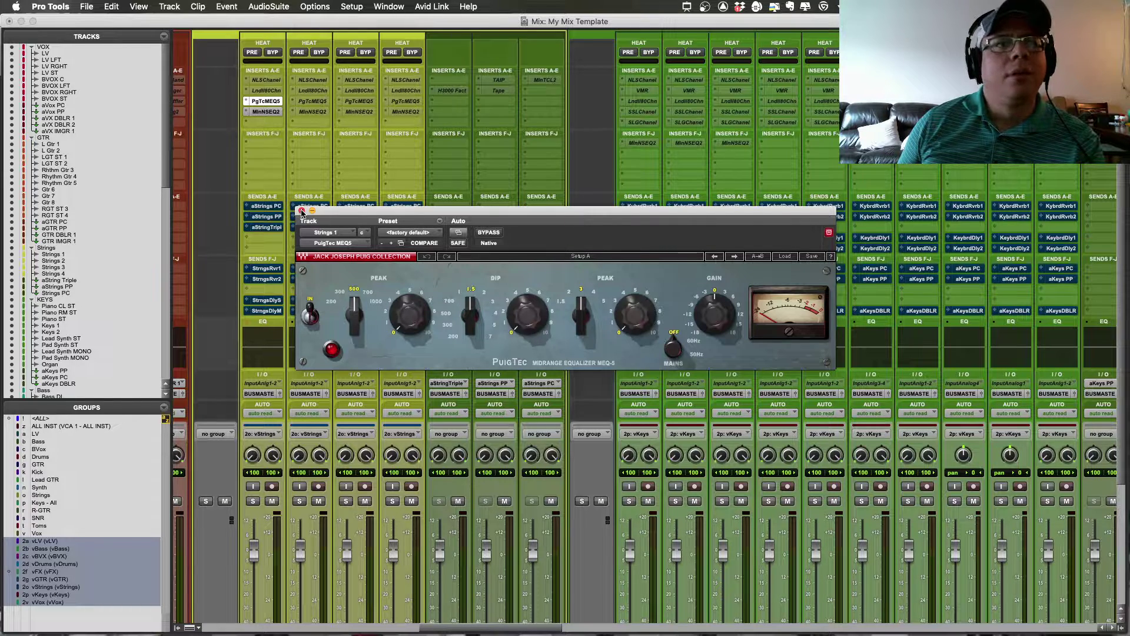
left_click(301, 211)
left_click(266, 112)
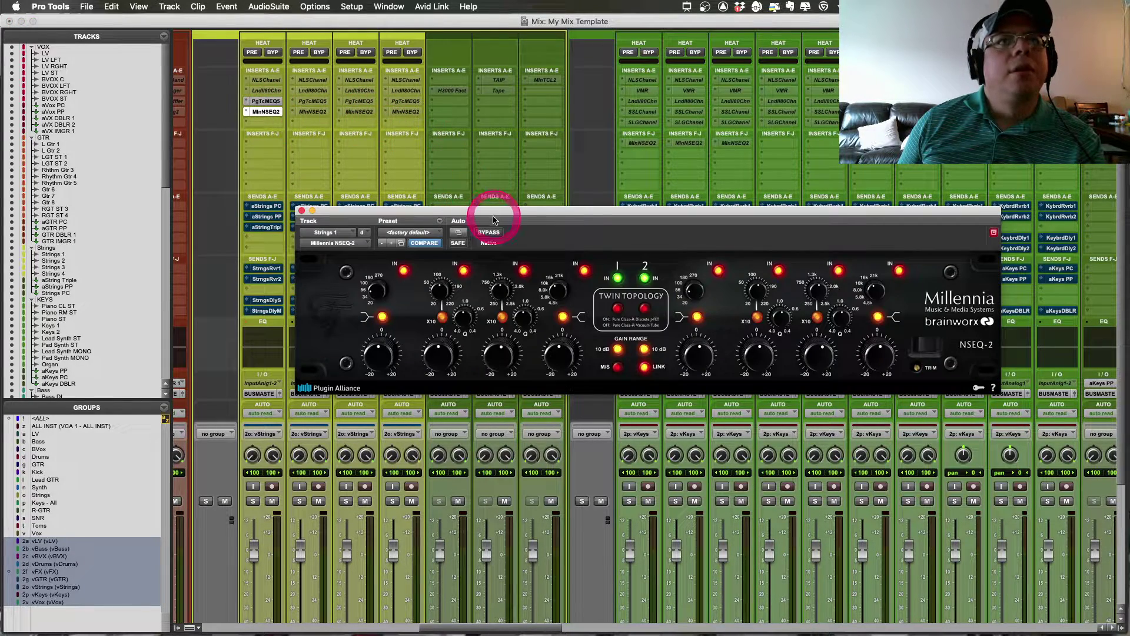
left_click_drag(494, 219, 386, 193)
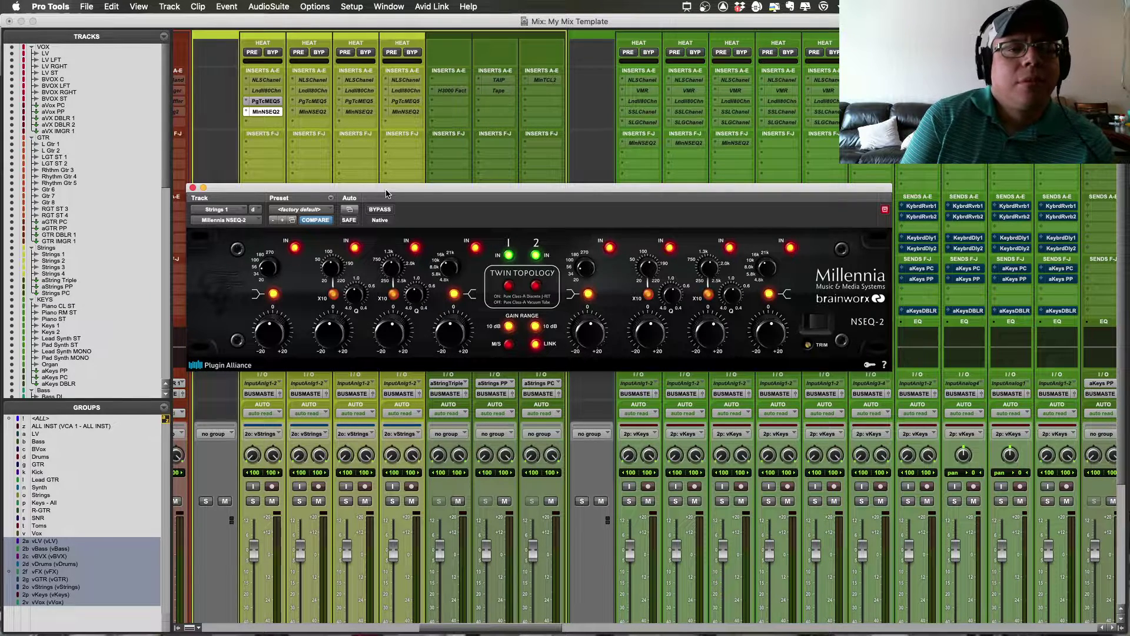
left_click(420, 159)
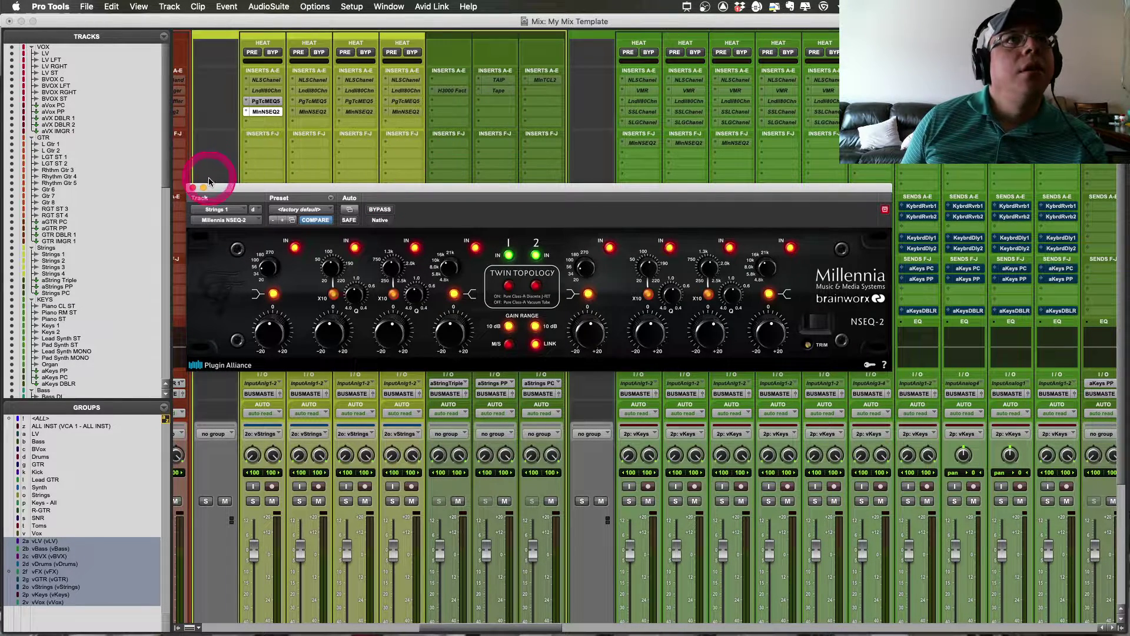
left_click(192, 187)
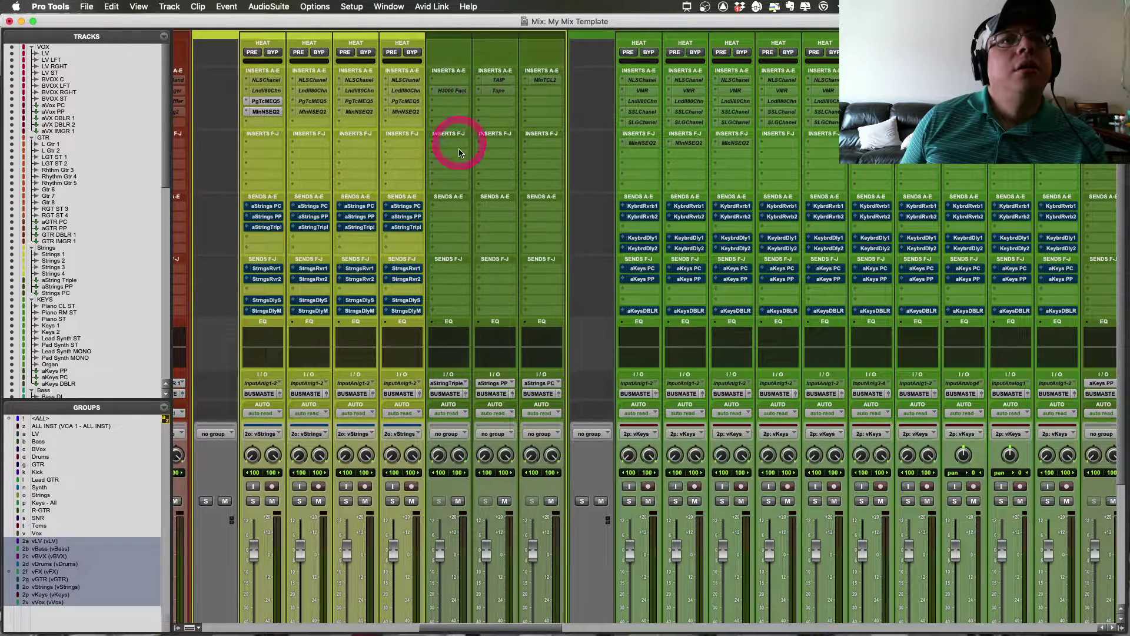
Step: Select the aString Triple track beside the four Strings tracks
scroll(461, 157, "down", 5)
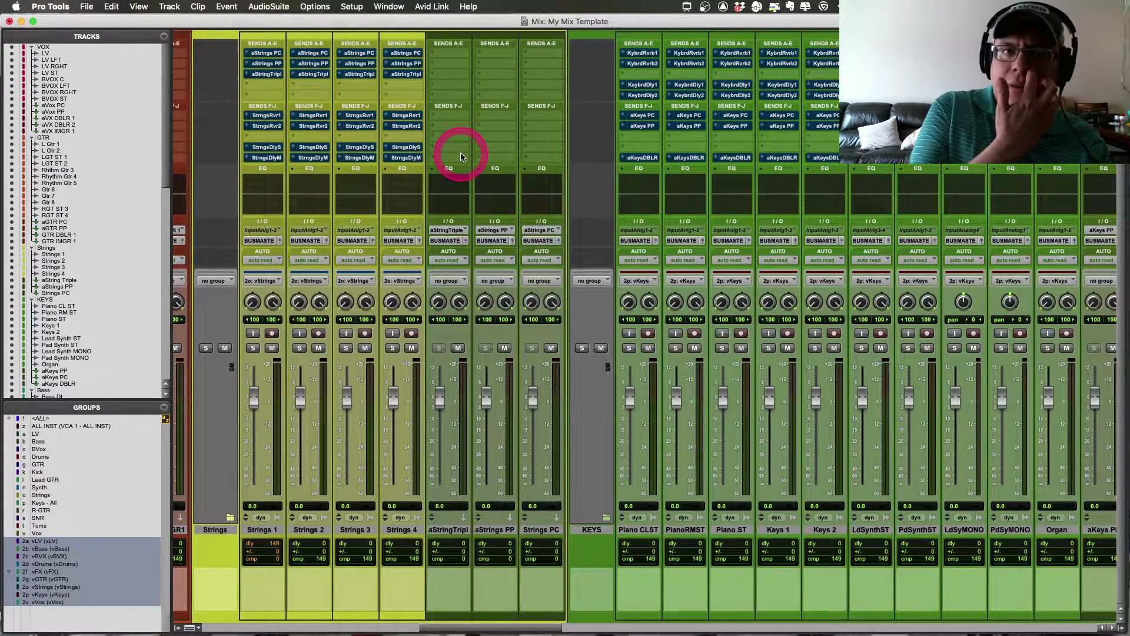
scroll(459, 153, "up", 5)
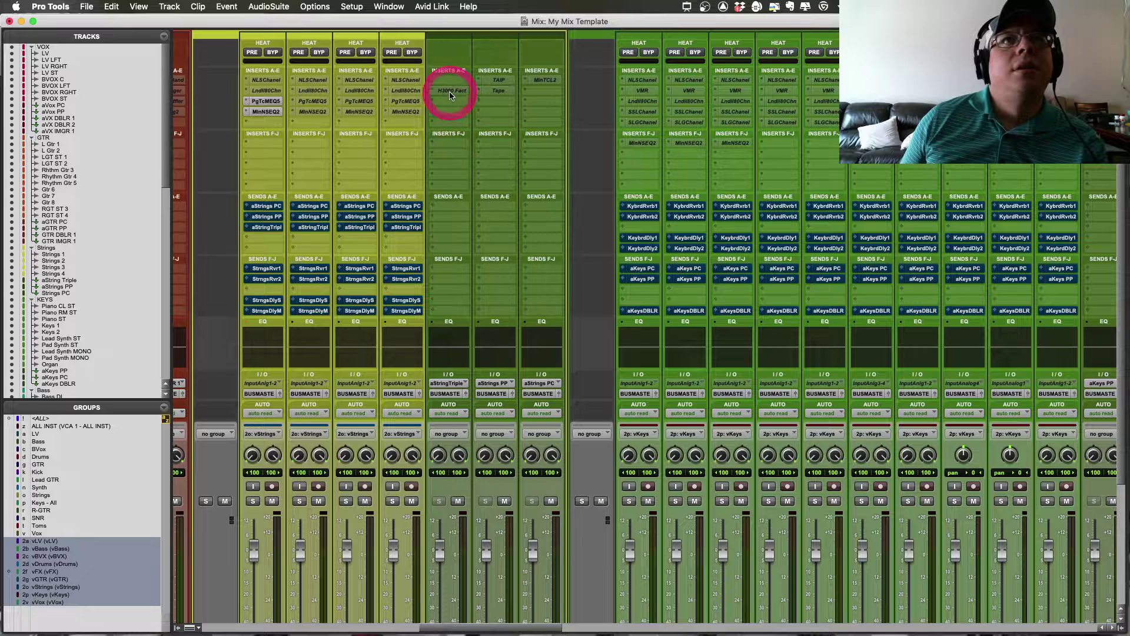
scroll(451, 103, "down", 5)
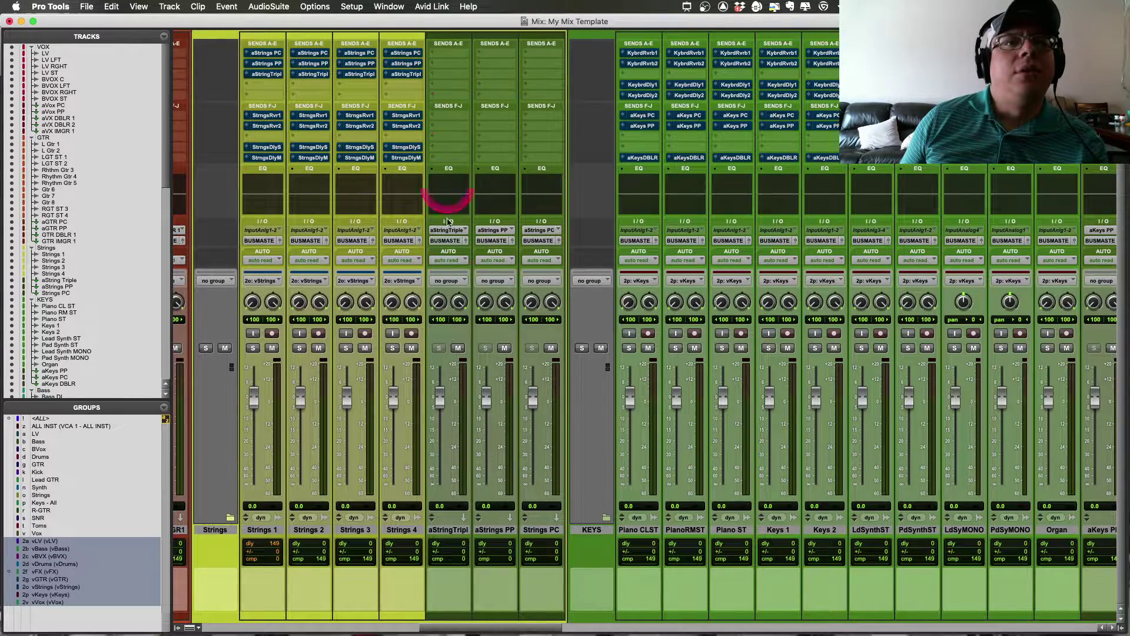
left_click(451, 530)
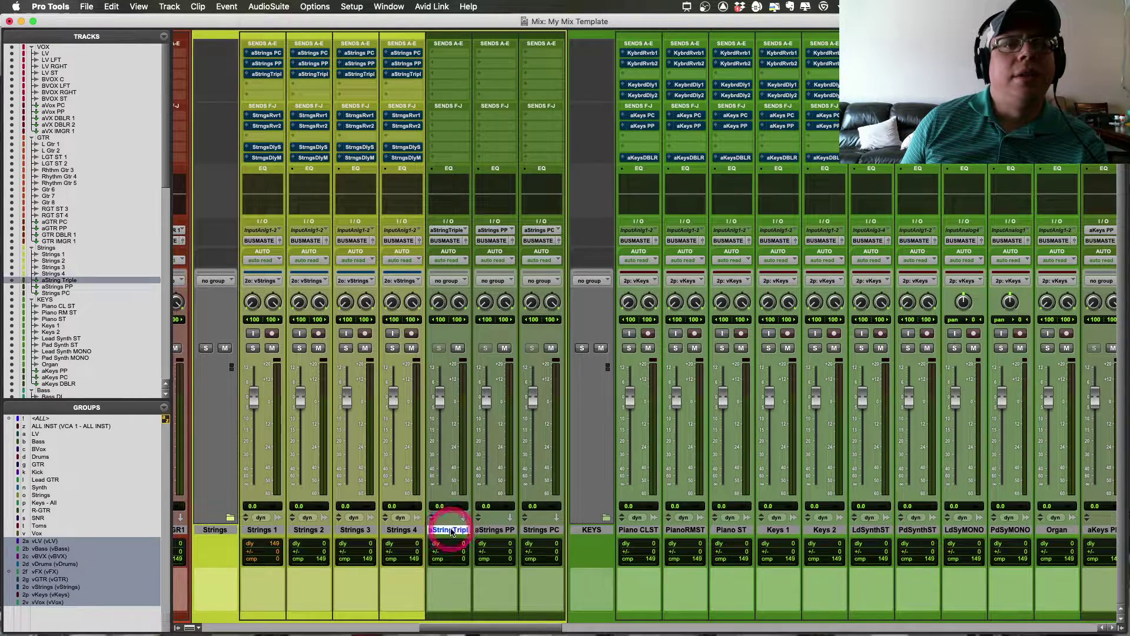
double_click(451, 530)
left_click(596, 317)
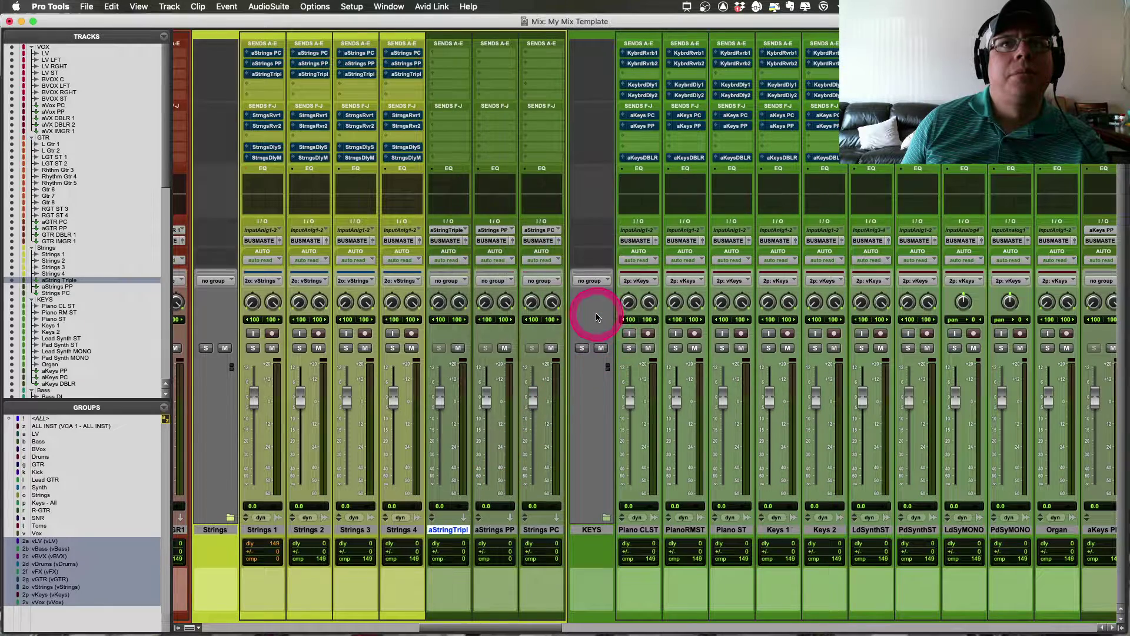
Step: Make the MlnTCL2 compressor insert active on the Strings PC track
scroll(583, 277, "up", 5)
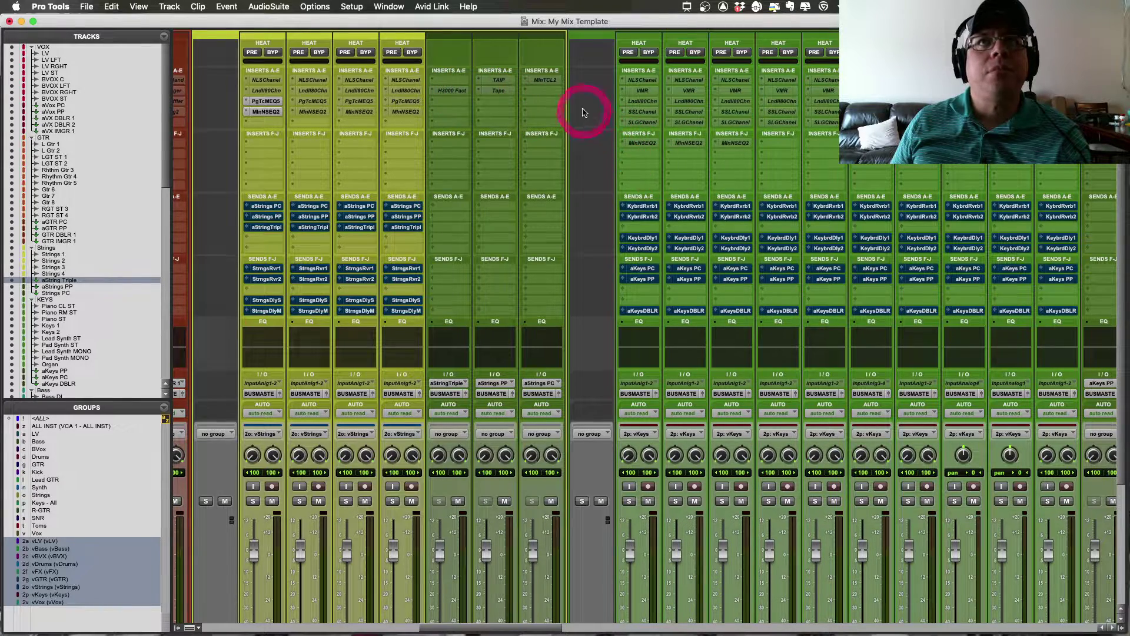
scroll(583, 126, "down", 5)
scroll(580, 135, "up", 5)
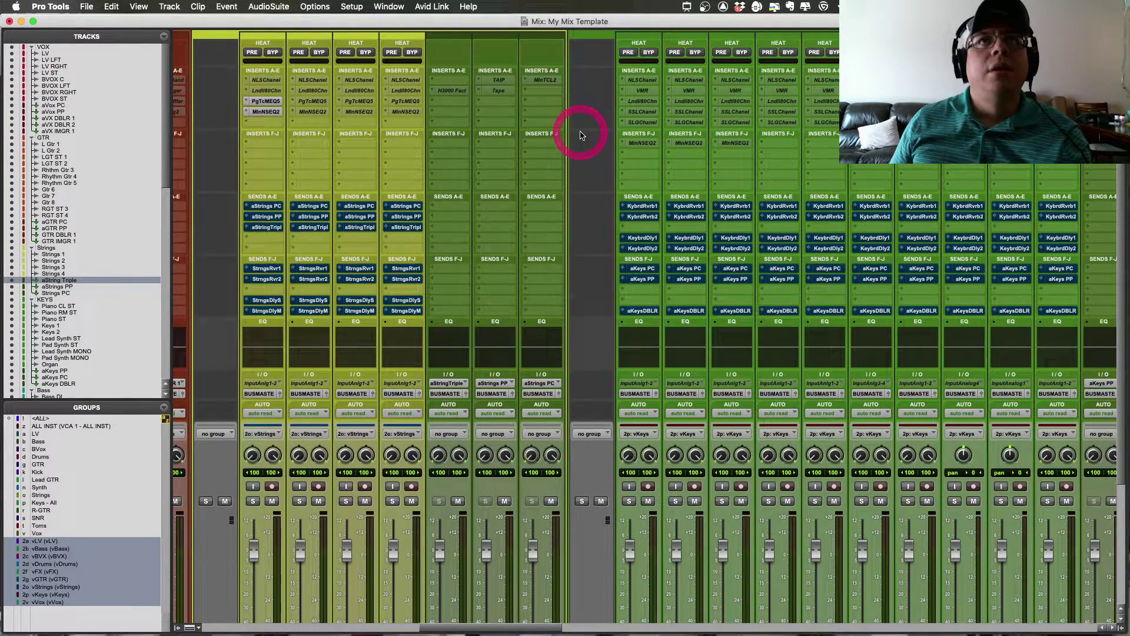
left_click(498, 85, "ctrl+super")
right_click(533, 80)
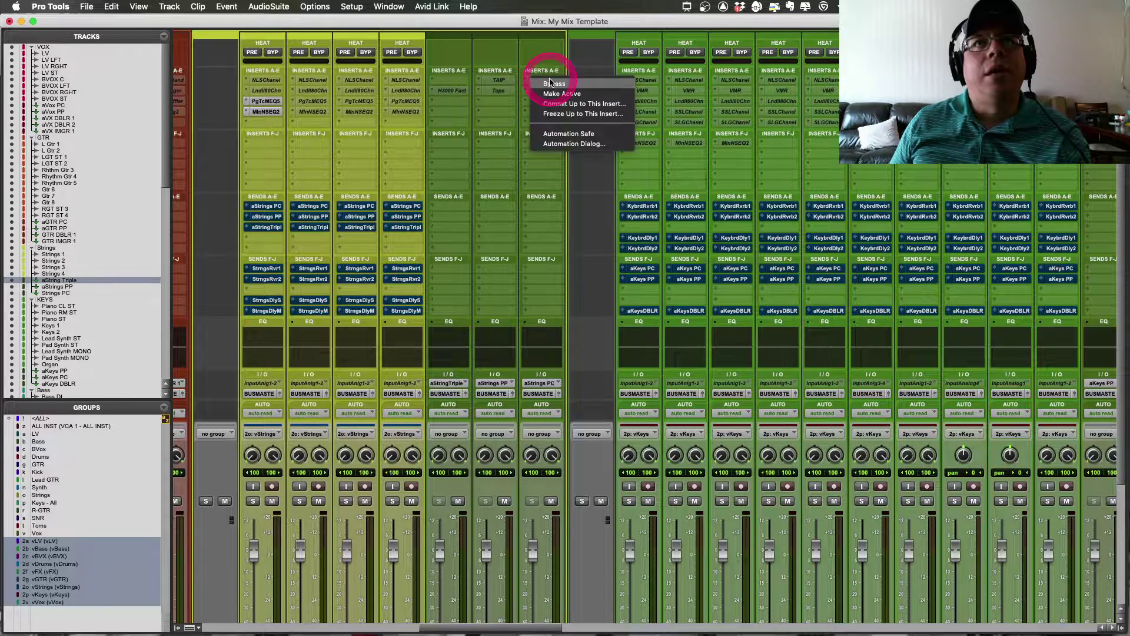
left_click(586, 95)
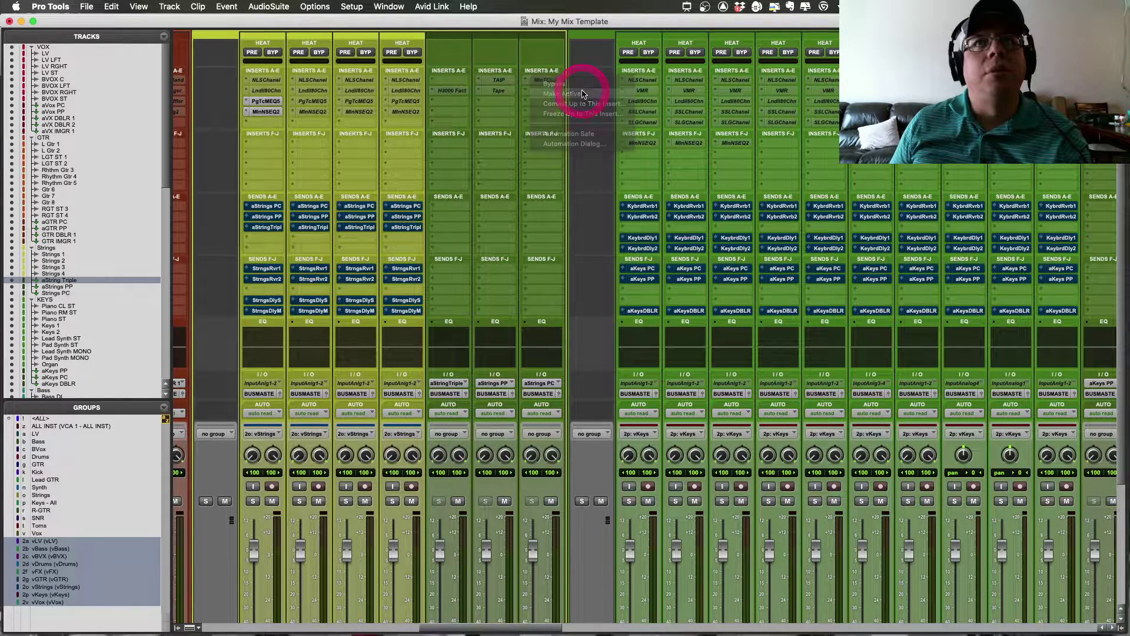
Step: Examine the Millennia TCL-2 compressor window on the Strings PC track and close it
left_click(545, 82)
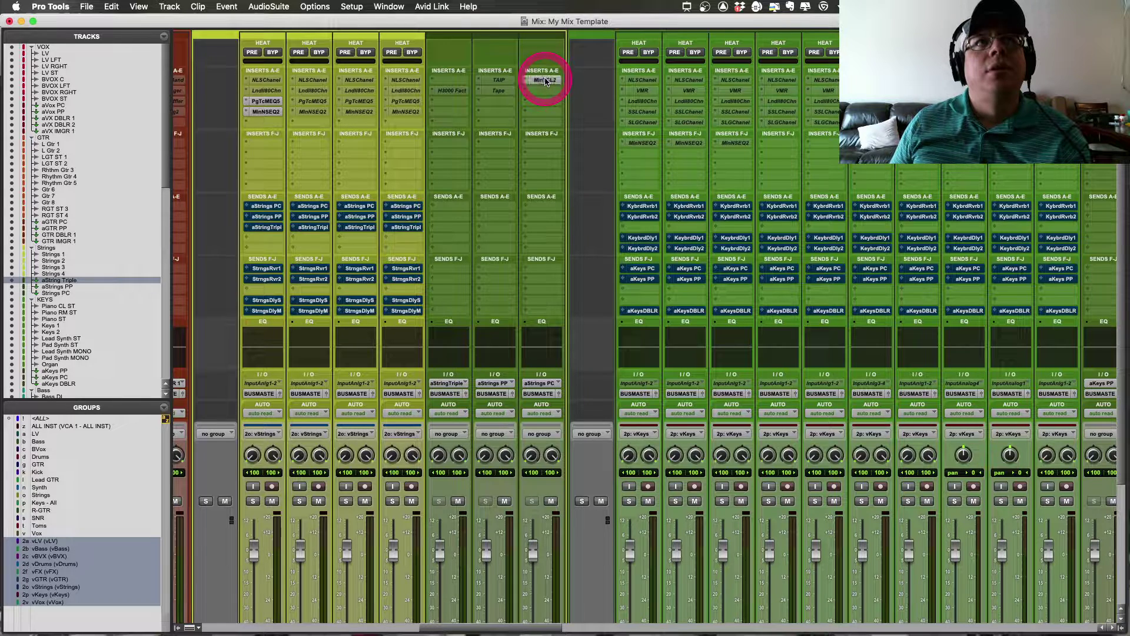
left_click(563, 322)
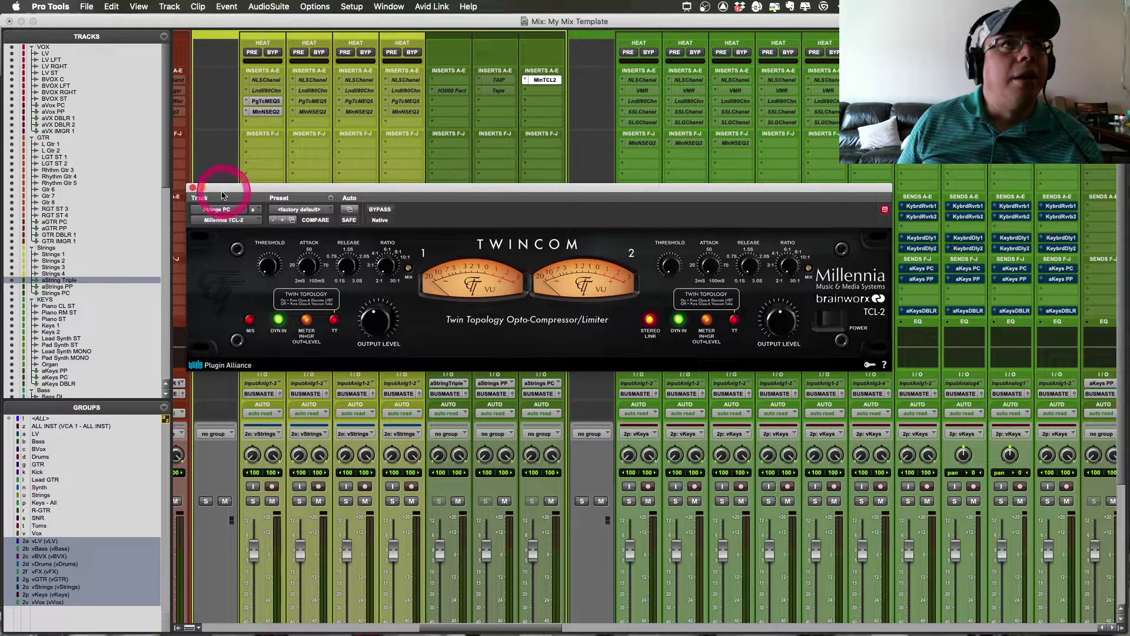
left_click(192, 188)
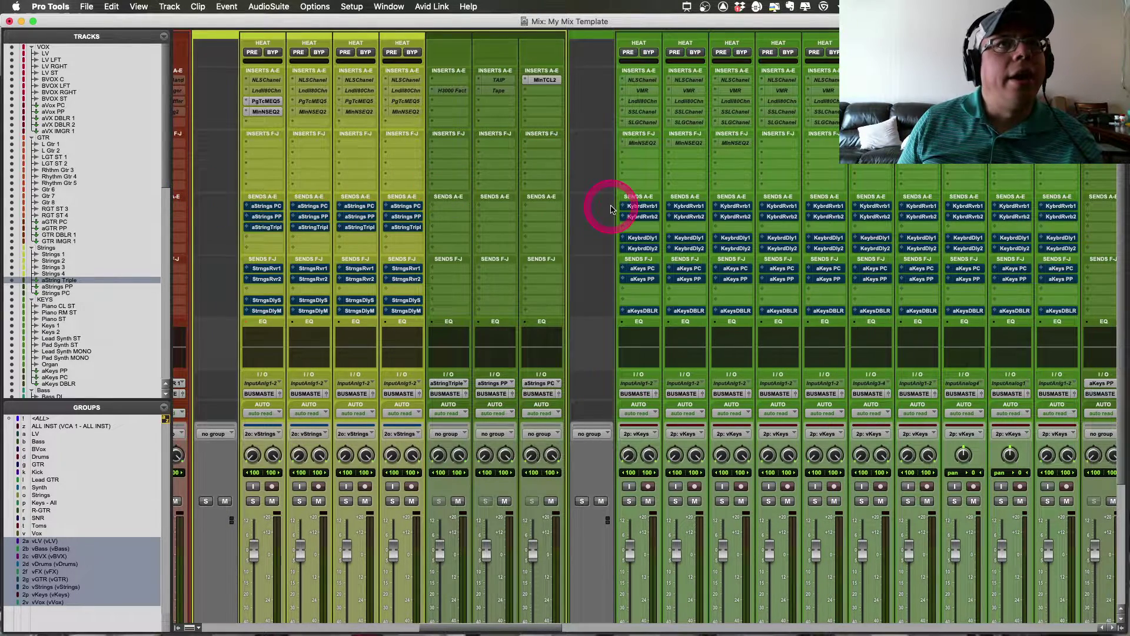
Step: Make the MlnTCL2 compressor insert on the Strings PC track inactive
scroll(585, 234, "down", 3)
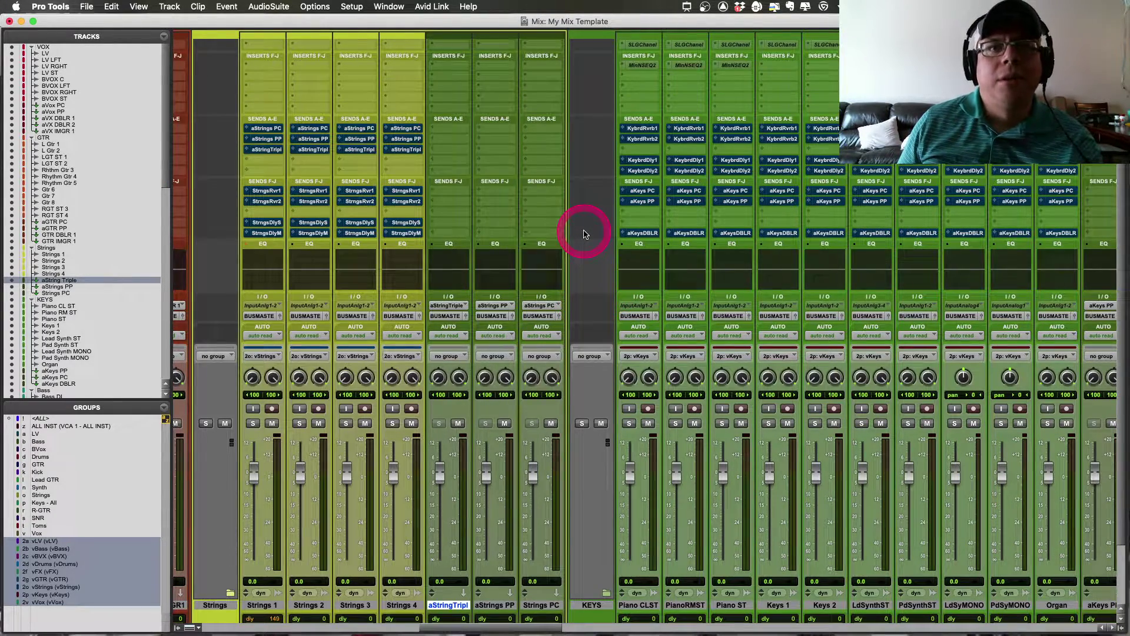
scroll(586, 235, "up", 2)
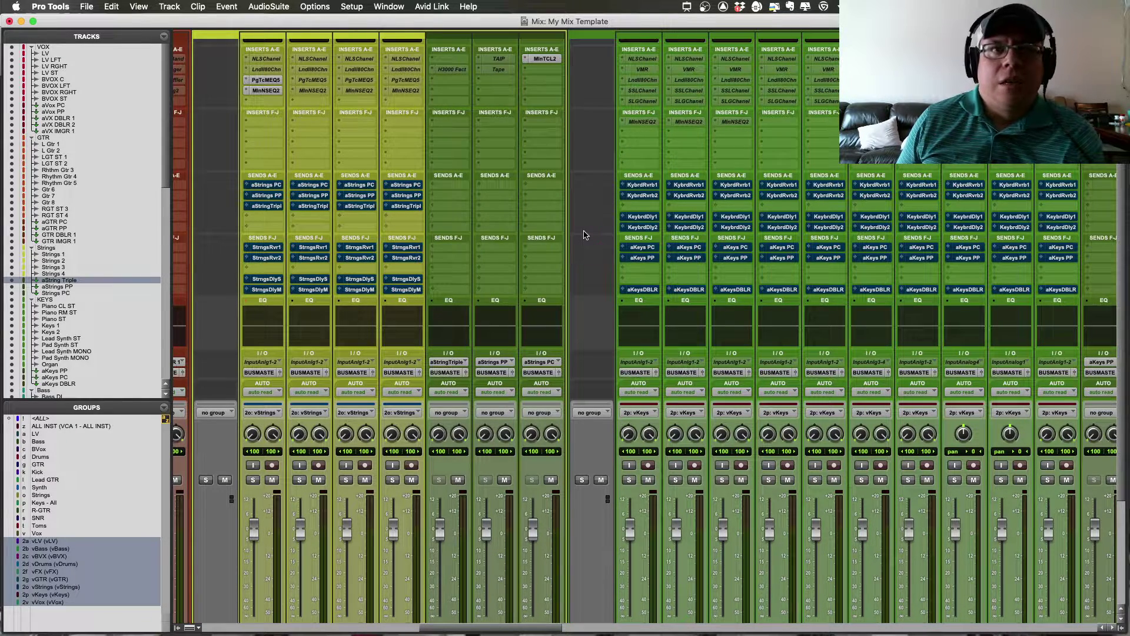
scroll(585, 235, "up", 1)
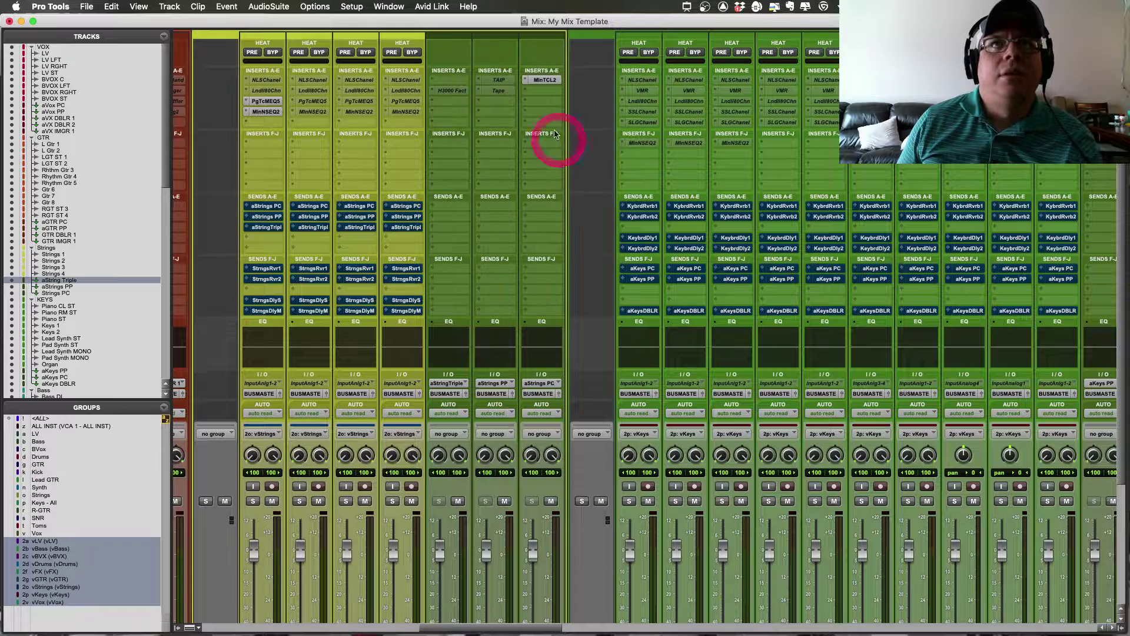
right_click(537, 81)
left_click(543, 94)
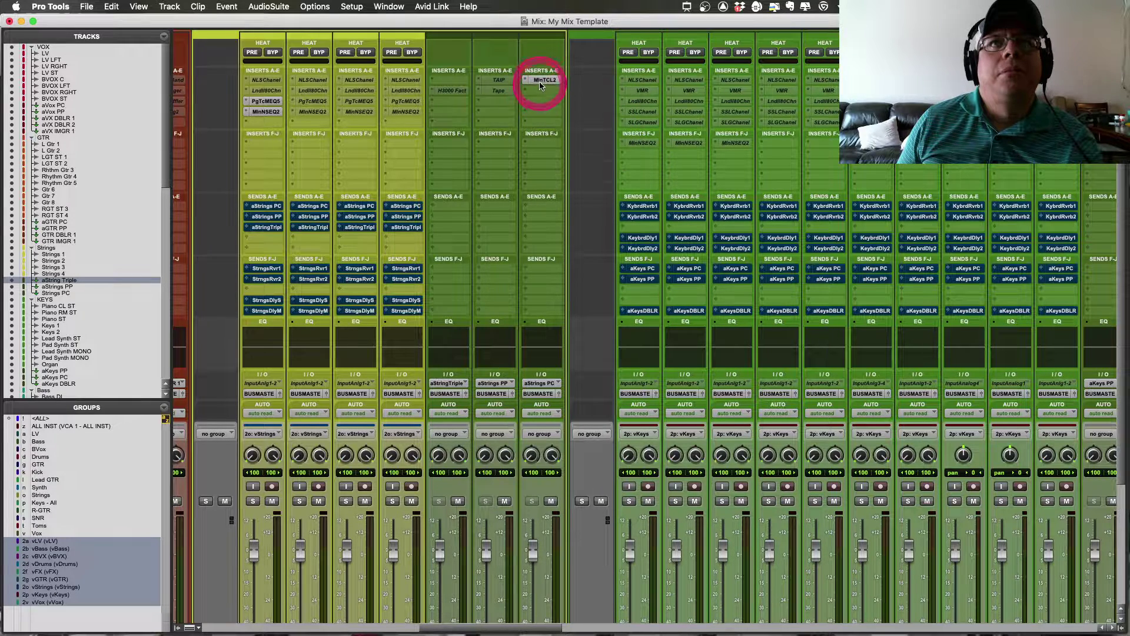
right_click(538, 82)
left_click(556, 93)
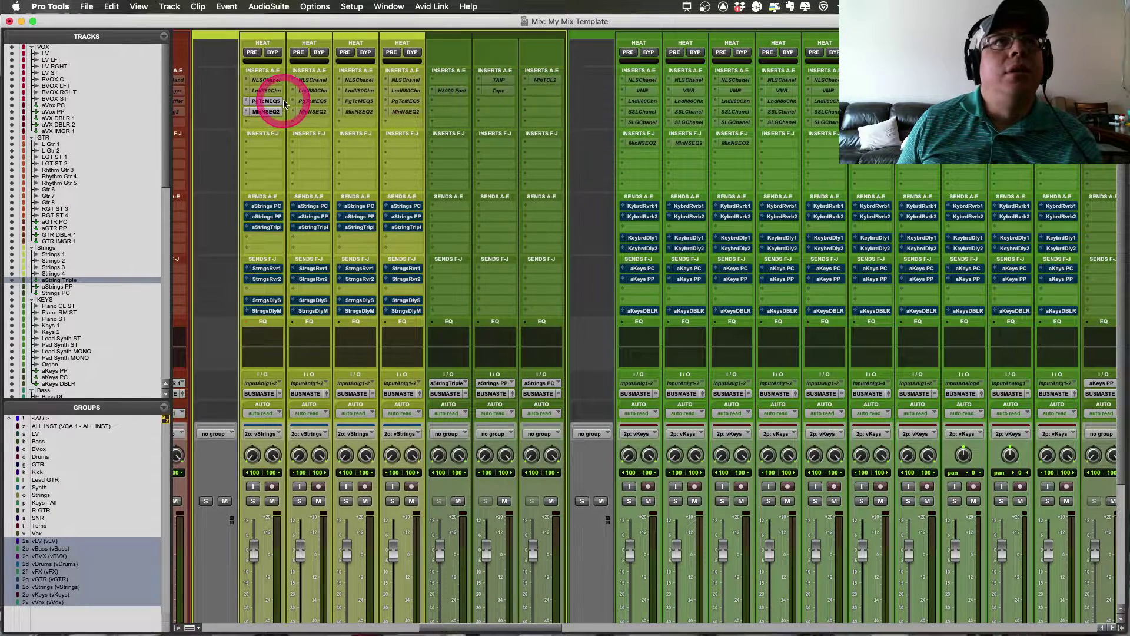
Step: Make the PgTcMEQ5 and MlnNSEQ2 EQ inserts on the Strings 1 track inactive
right_click(262, 101)
left_click(280, 115)
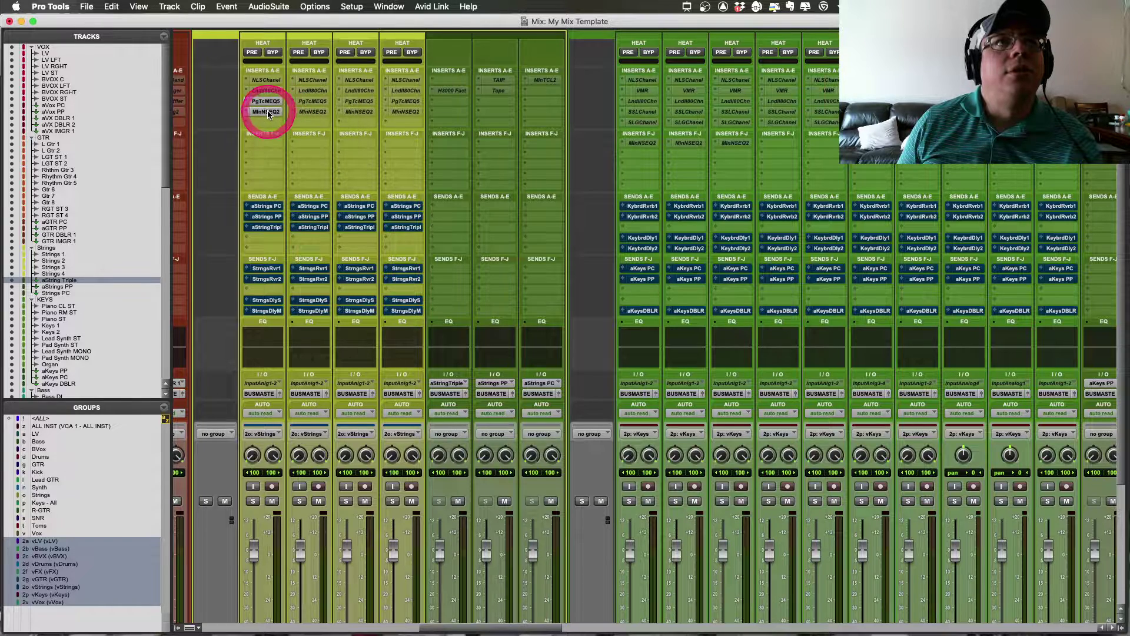
right_click(265, 101)
left_click(271, 115)
right_click(269, 105)
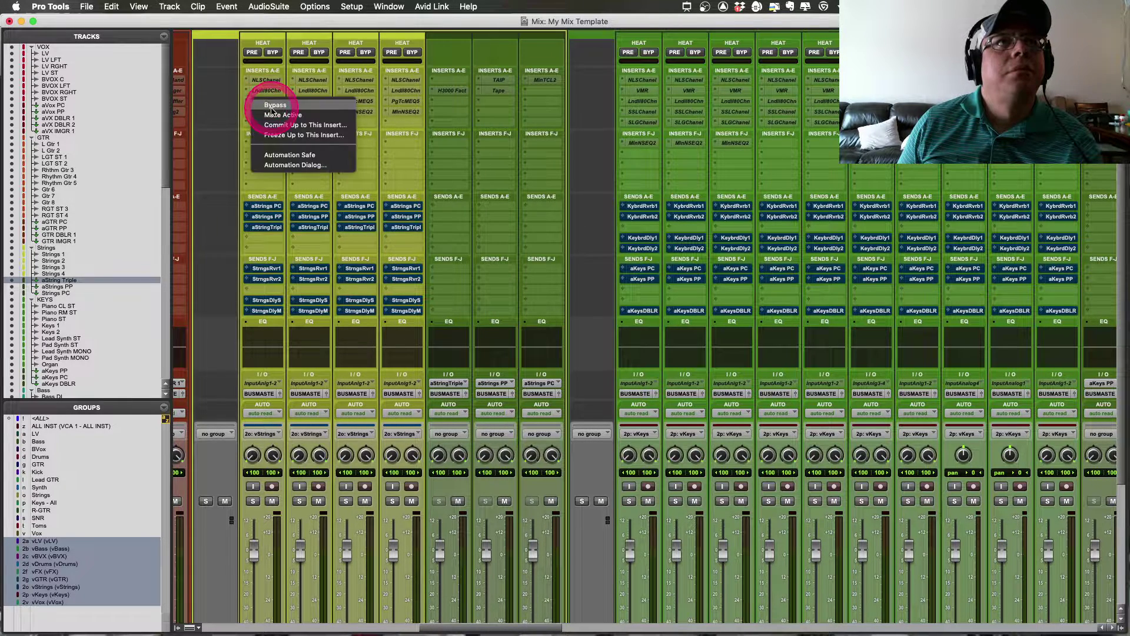
left_click(276, 115)
right_click(267, 106)
left_click(276, 115)
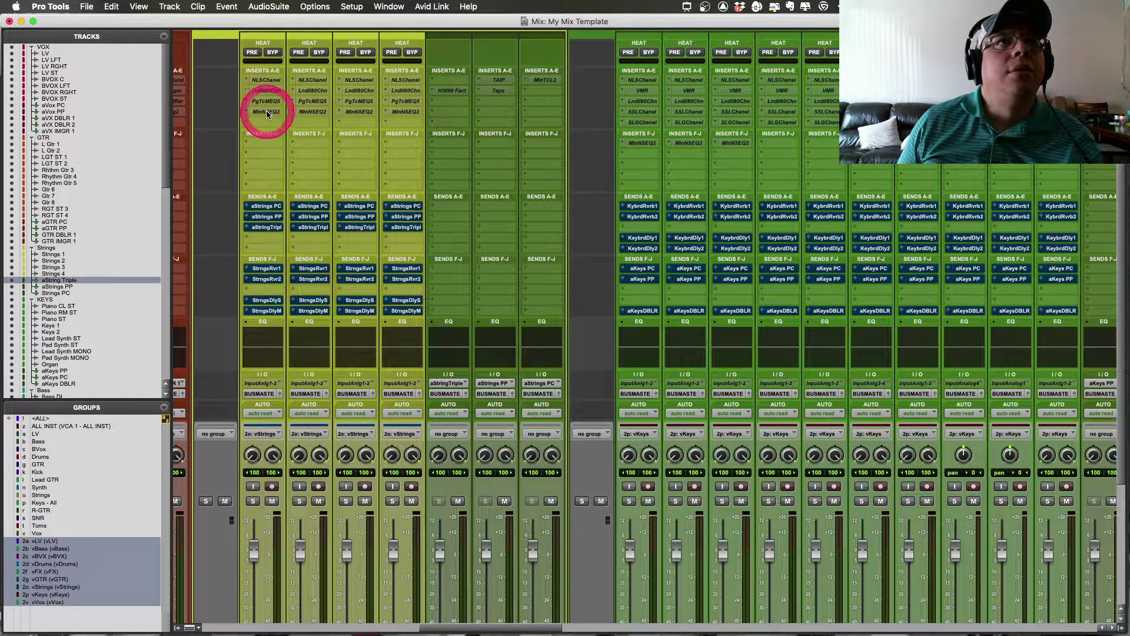
right_click(266, 107)
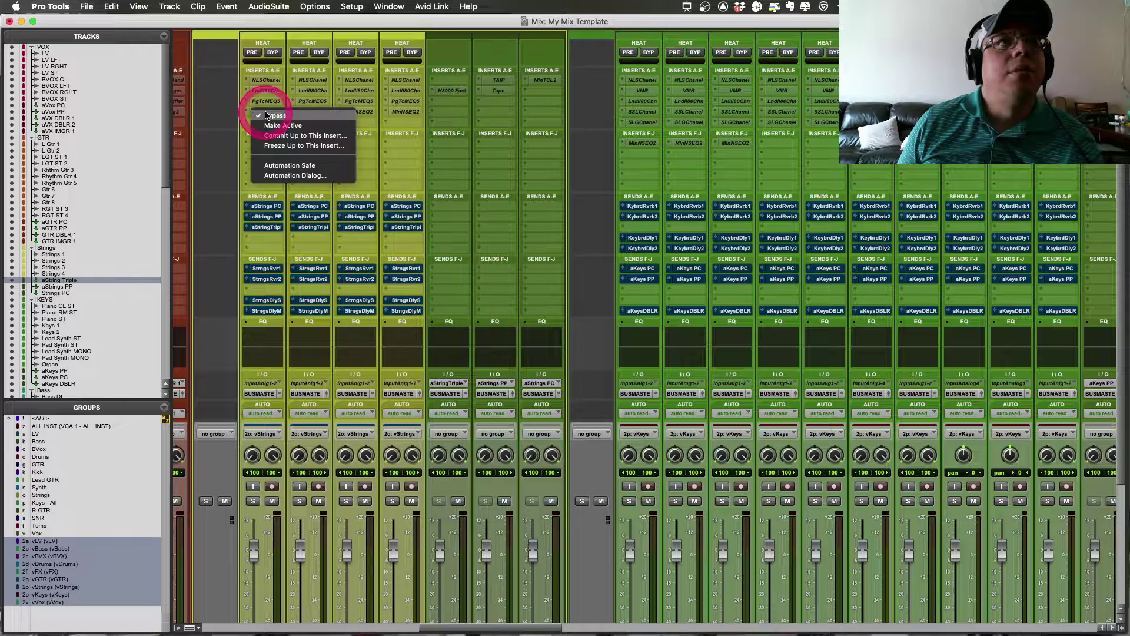
left_click(472, 101)
Step: Make the MlnNSEQ2 insert on the Piano CL ST track active, and examine its Millennia NSEQ-2 window before closing it
scroll(548, 380, "down", 5)
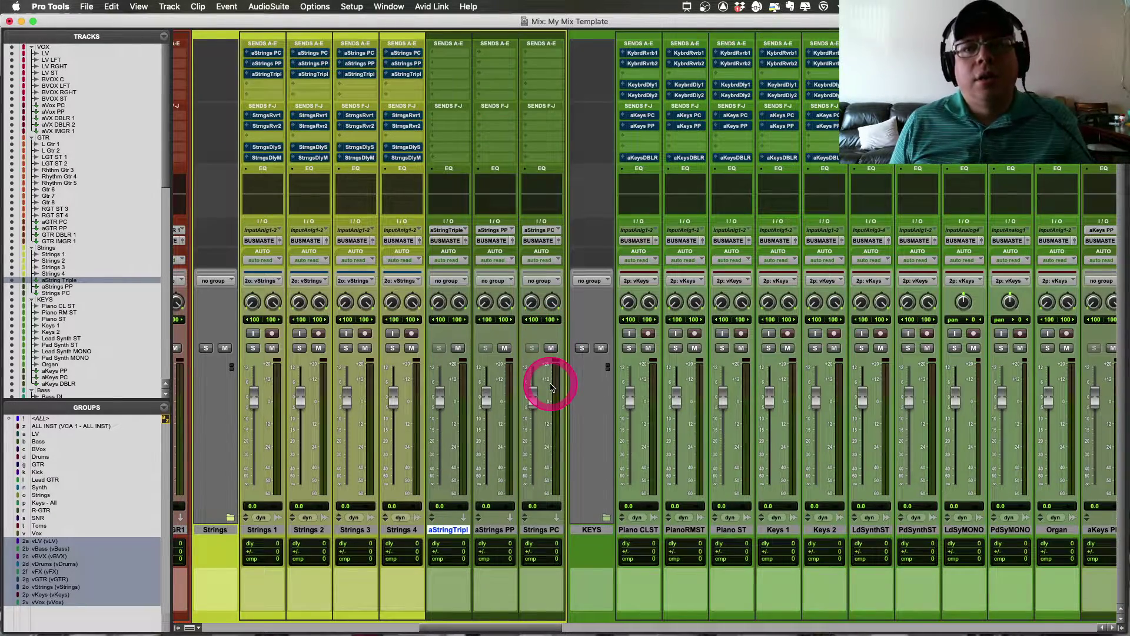
scroll(552, 387, "right", 3)
scroll(552, 387, "right", 5)
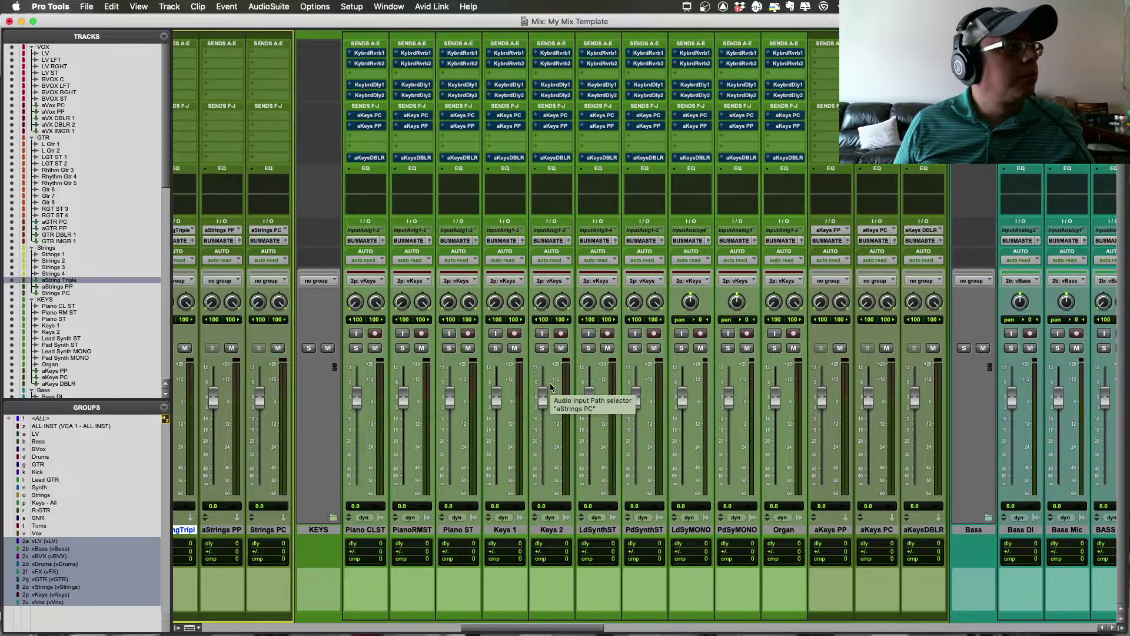
scroll(552, 386, "right", 3)
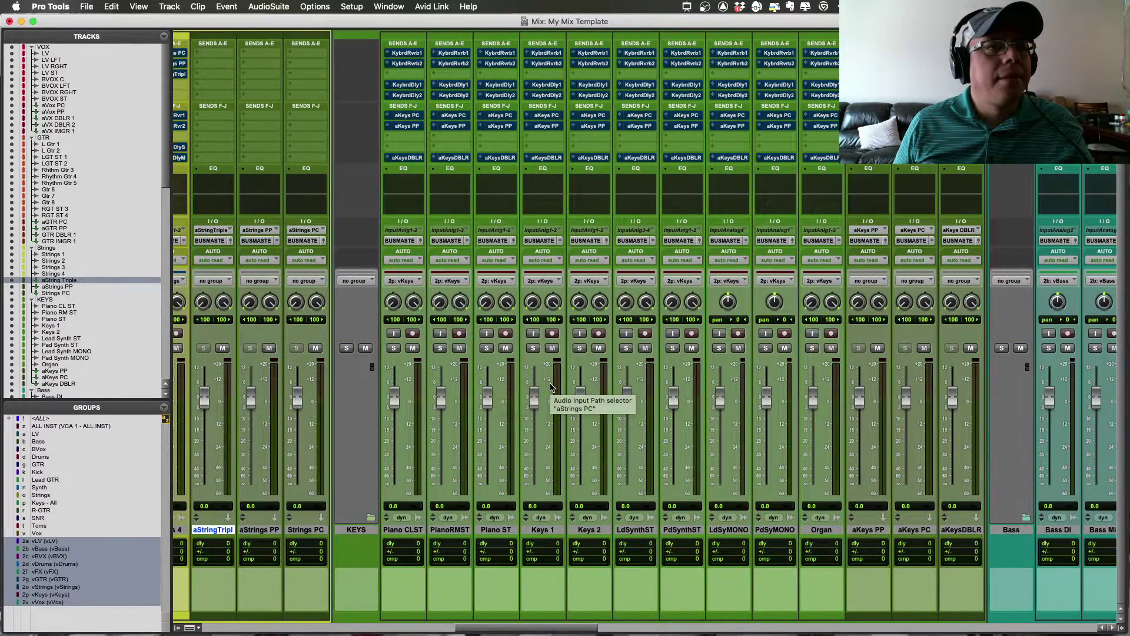
scroll(551, 387, "right", 5)
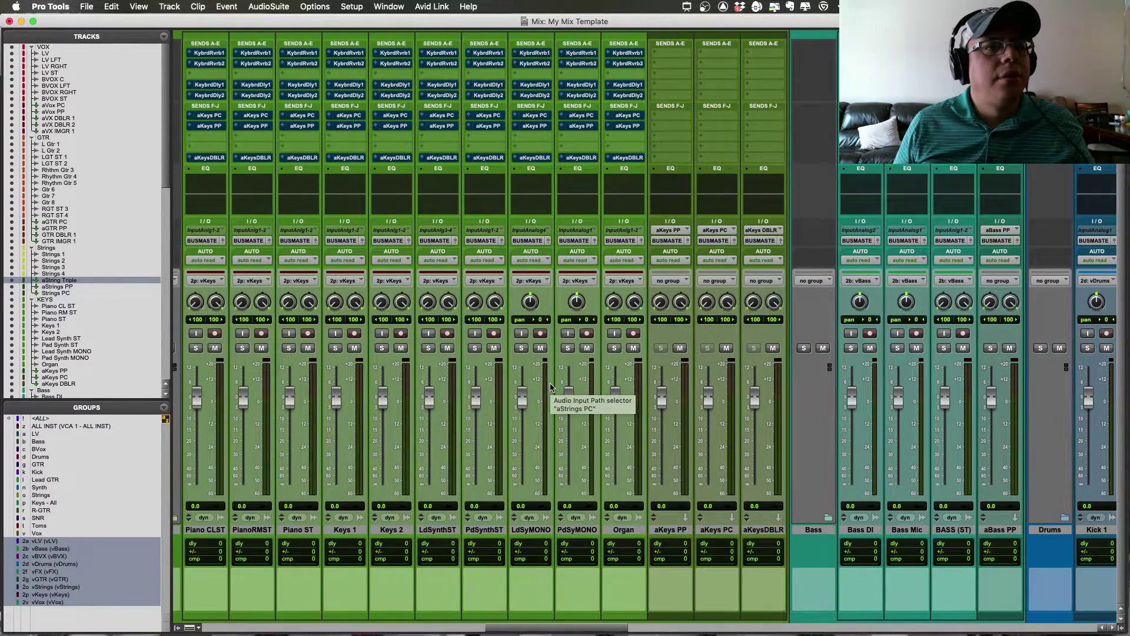
scroll(552, 387, "up", 3)
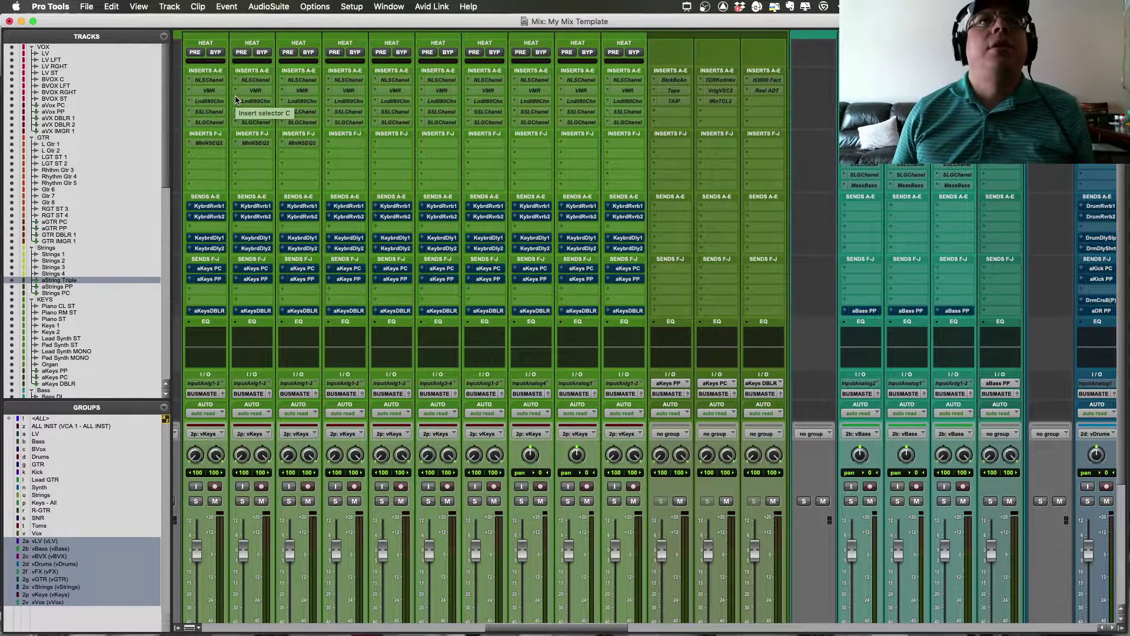
right_click(213, 143)
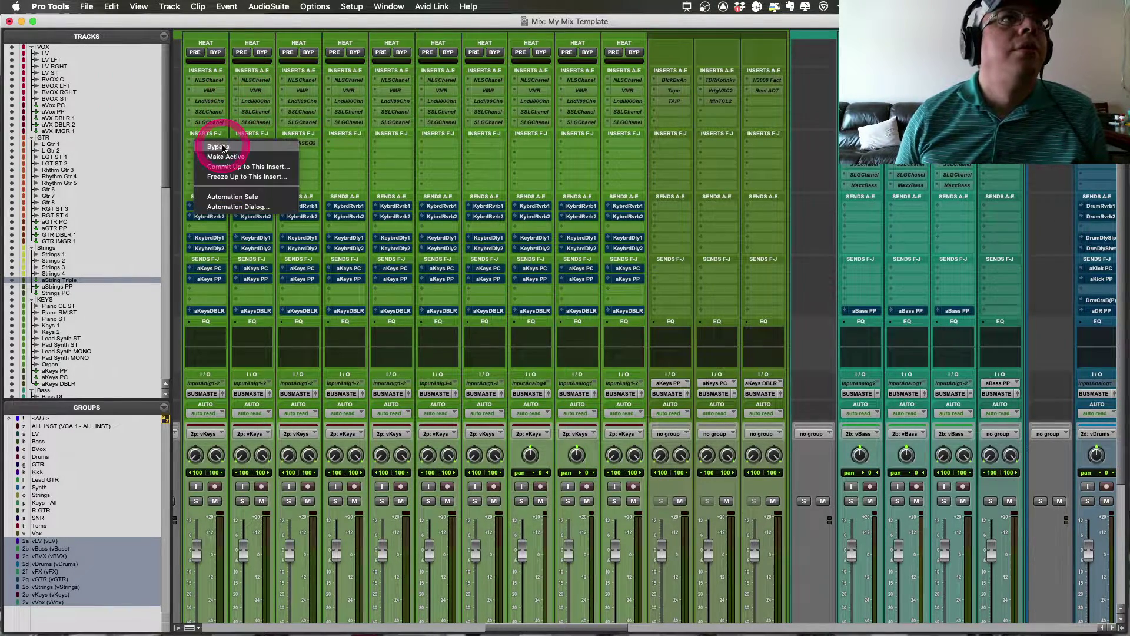
key("Escape")
right_click(214, 144)
left_click(212, 157)
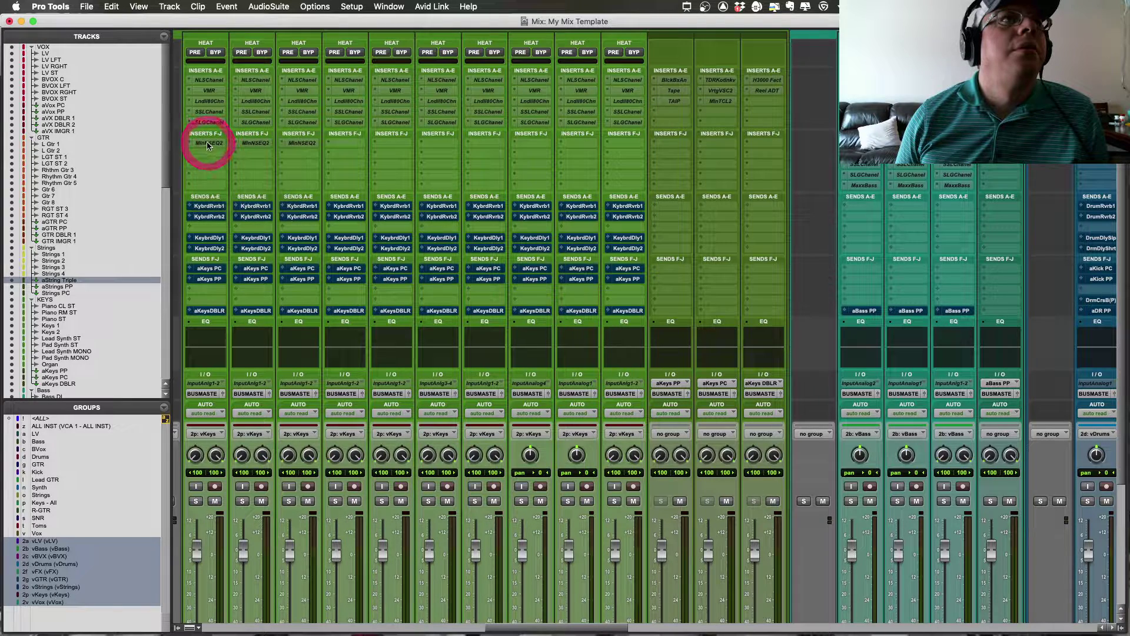
left_click(208, 144)
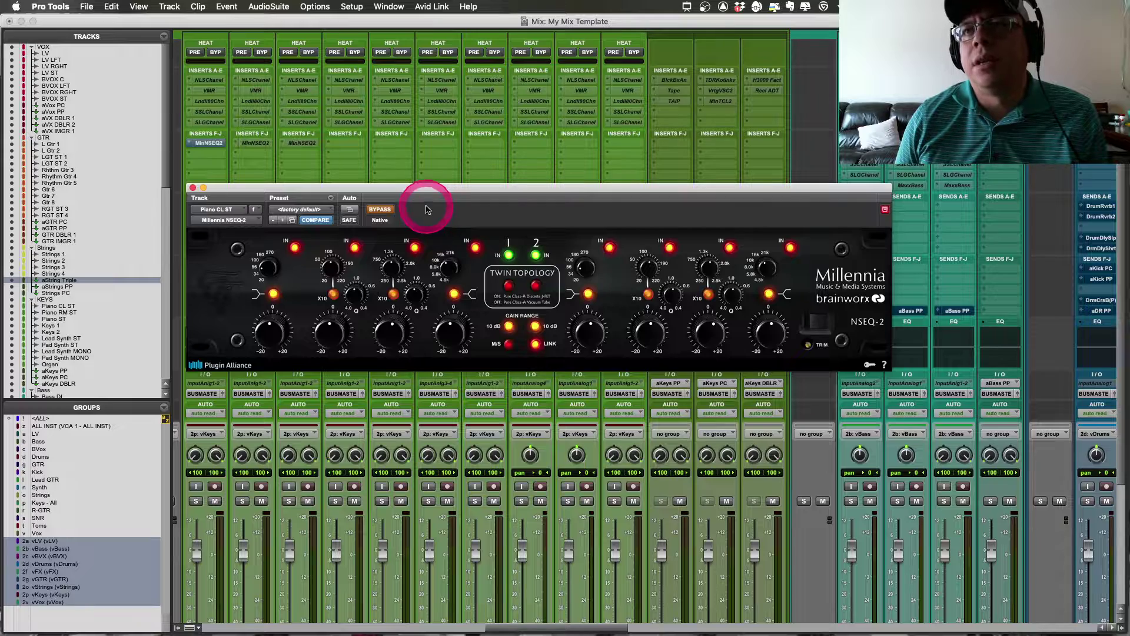
left_click(194, 188)
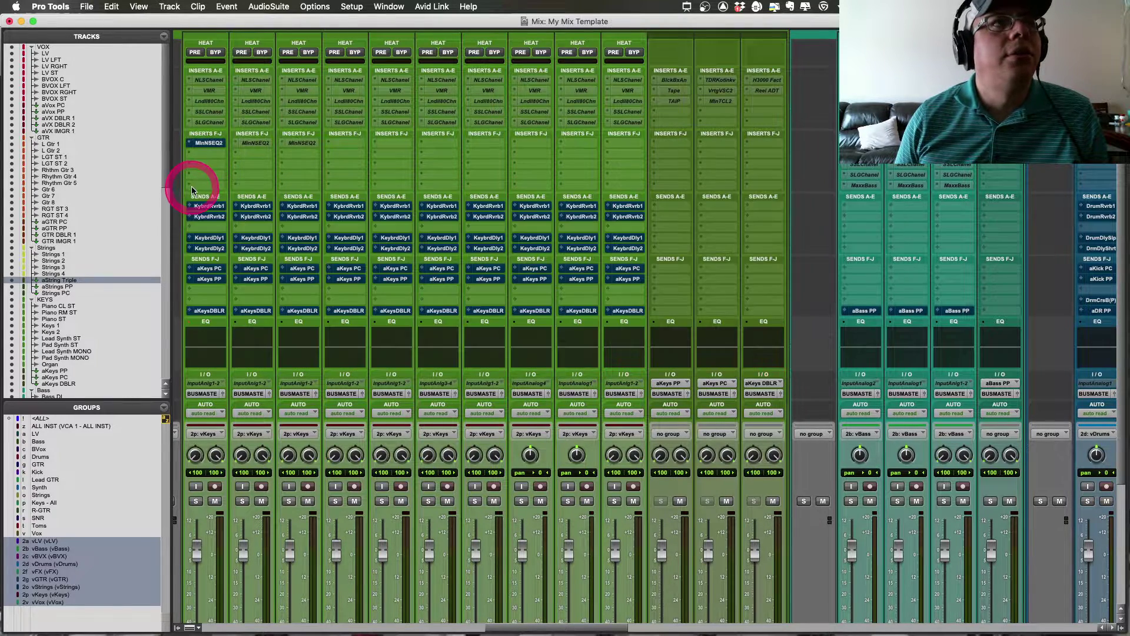
Step: Select the Piano CL ST, Piano RM ST and Piano ST tracks, and make the MlnNSEQ2 insert on Piano CL ST inactive
scroll(202, 195, "down", 5)
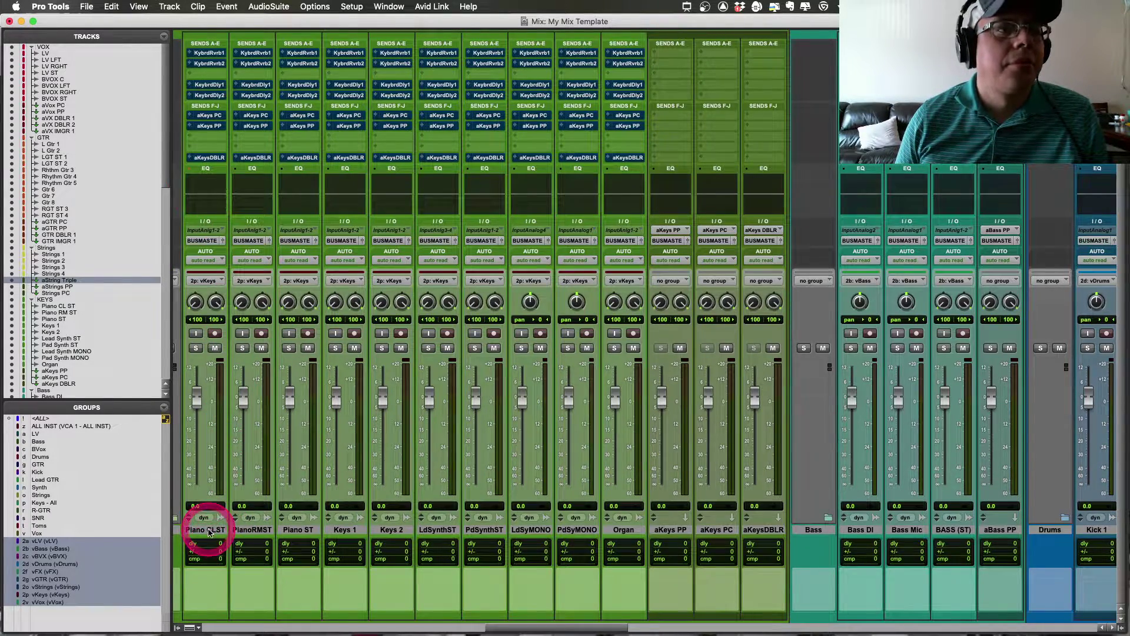
left_click_drag(207, 529, 308, 530)
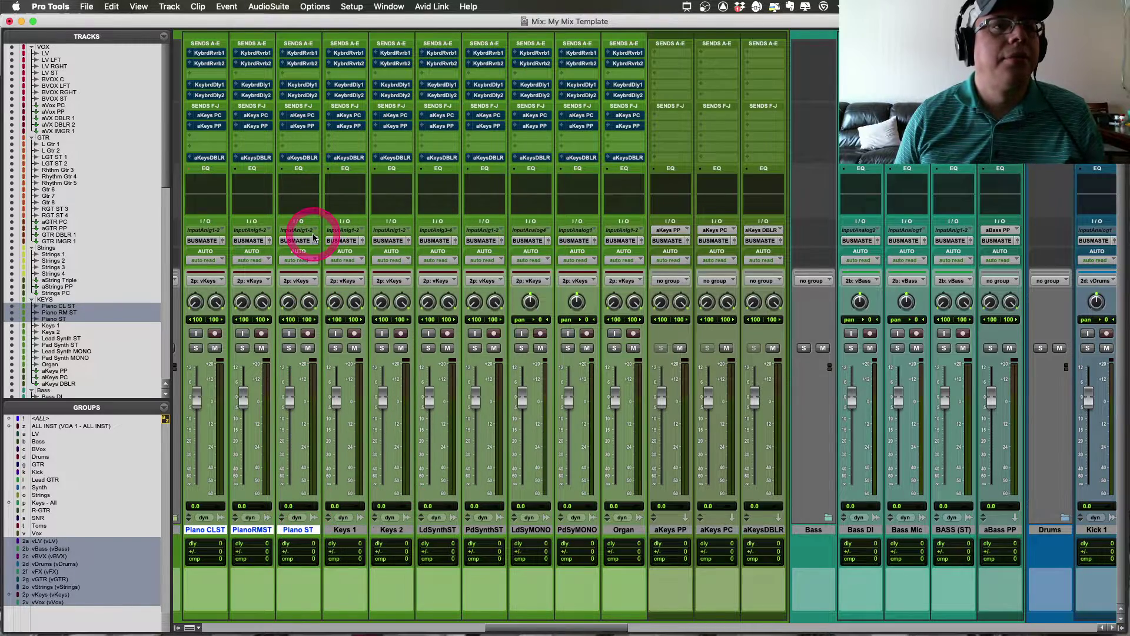
scroll(311, 232, "up", 5)
left_click(210, 146)
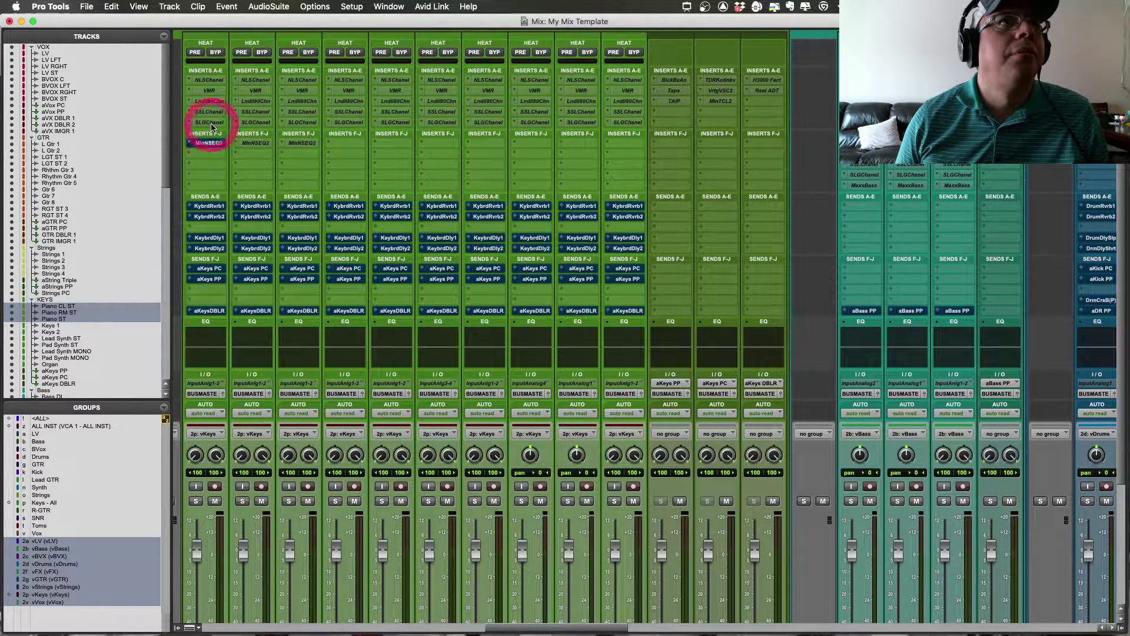
right_click(206, 143)
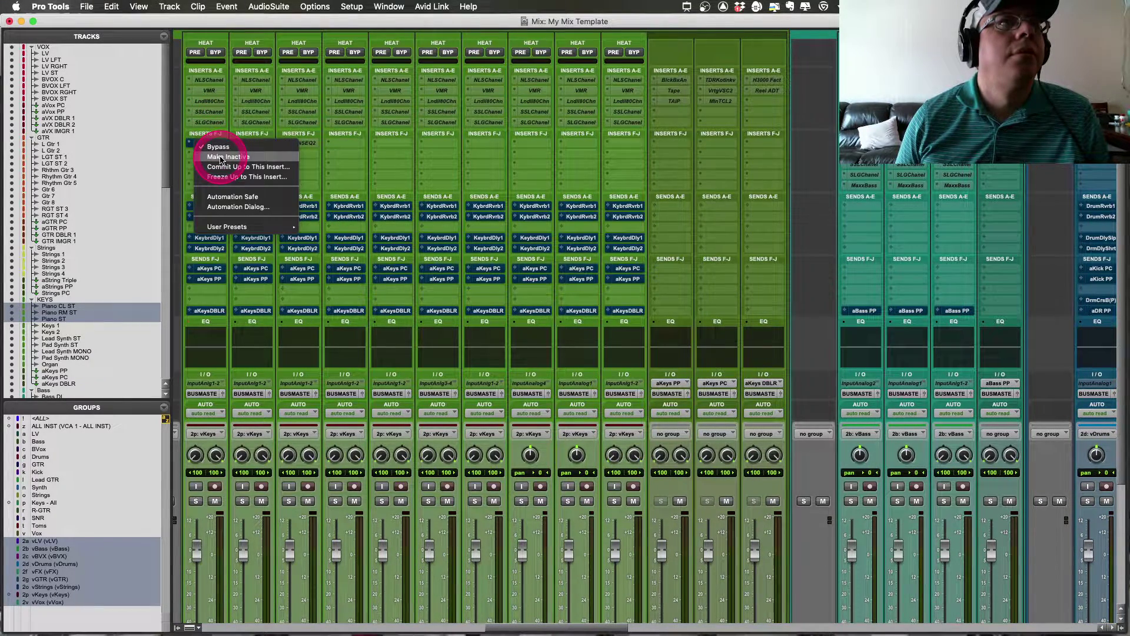
left_click(222, 157)
Step: Select the Keys 1 and Keys 2 tracks together and review their inserts
scroll(411, 222, "down", 5)
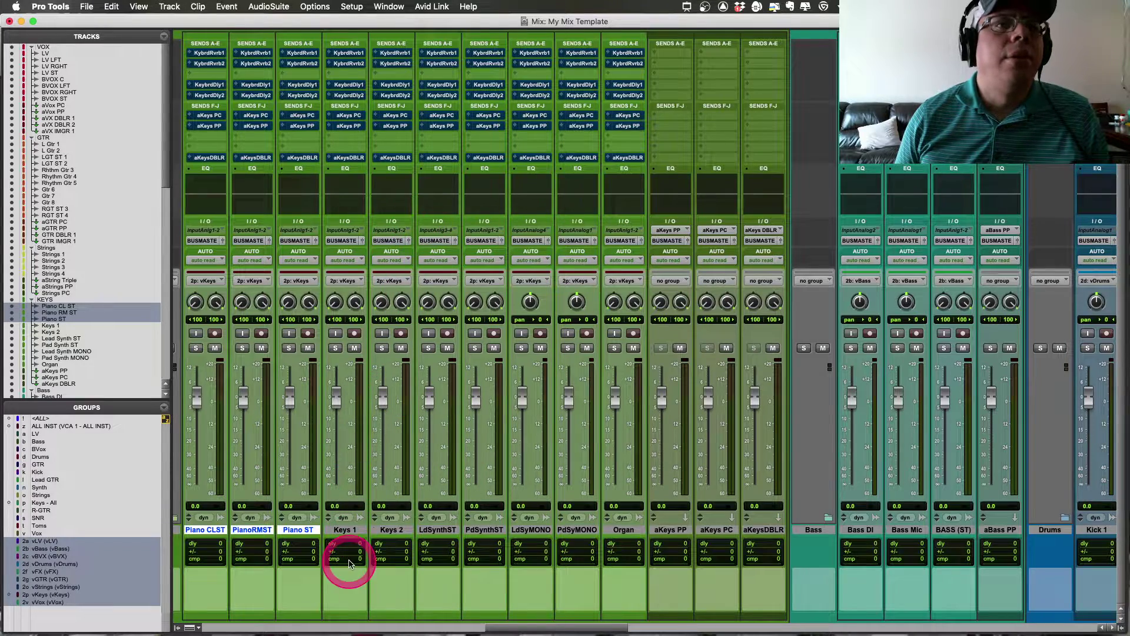
left_click(365, 530)
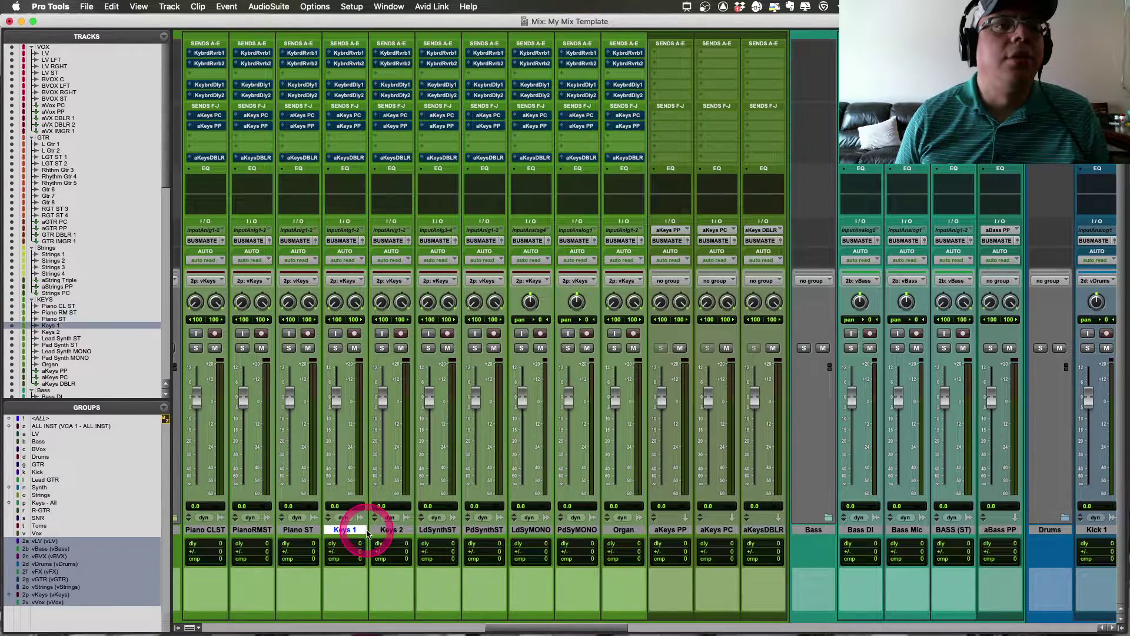
left_click(393, 530, "shift")
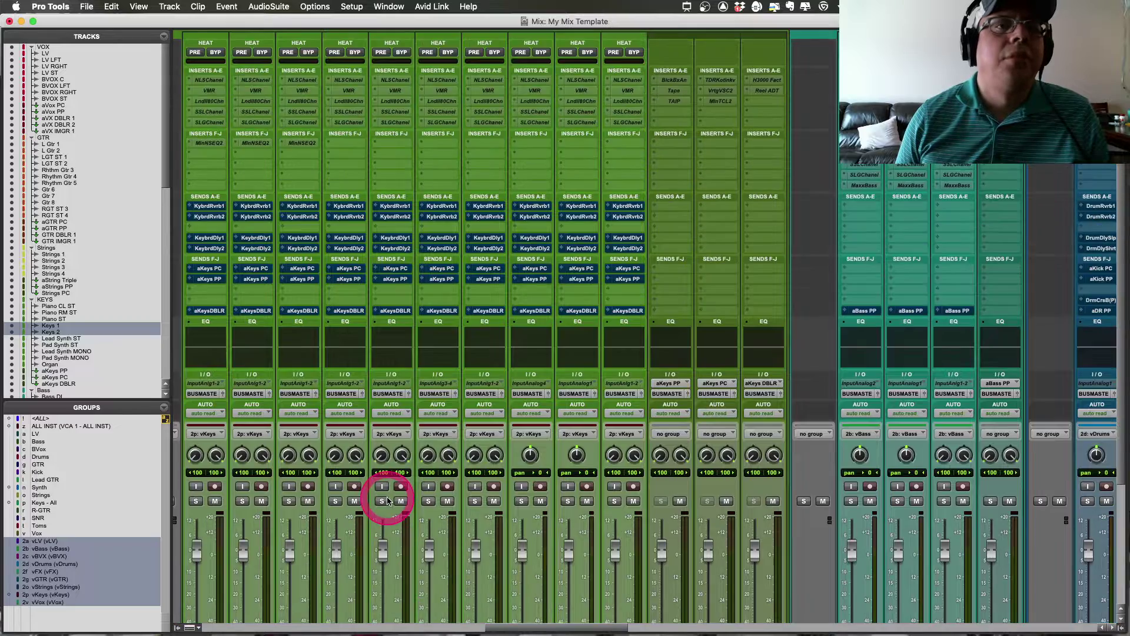
scroll(387, 473, "up", 5)
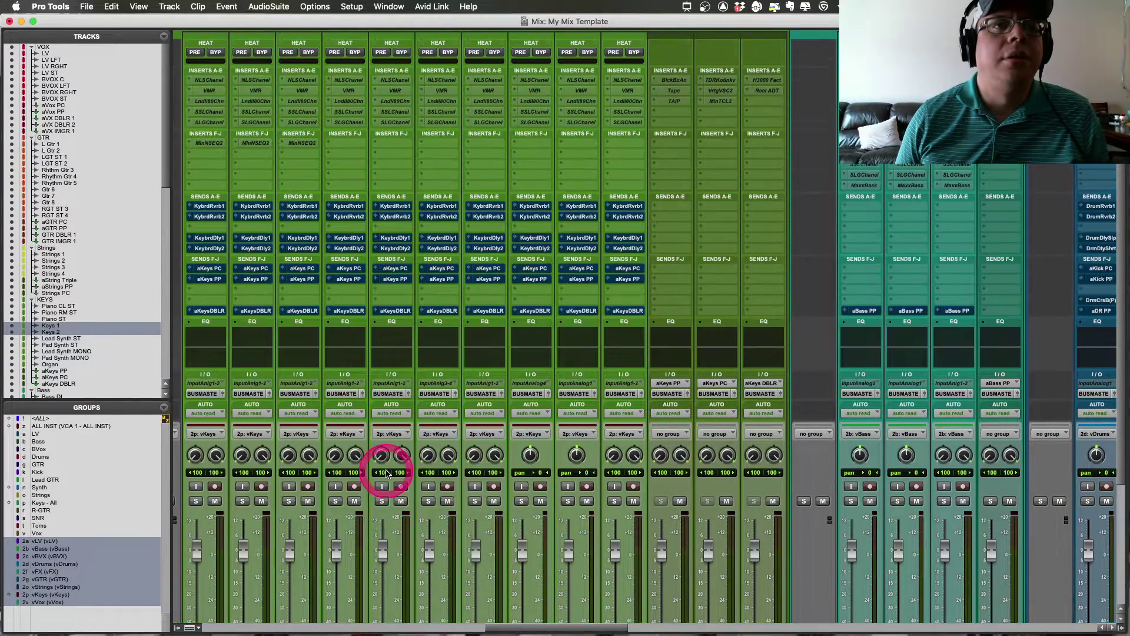
Step: Select the four synth tracks from Lead Synth ST through Pad Synth MONO
scroll(384, 471, "down", 5)
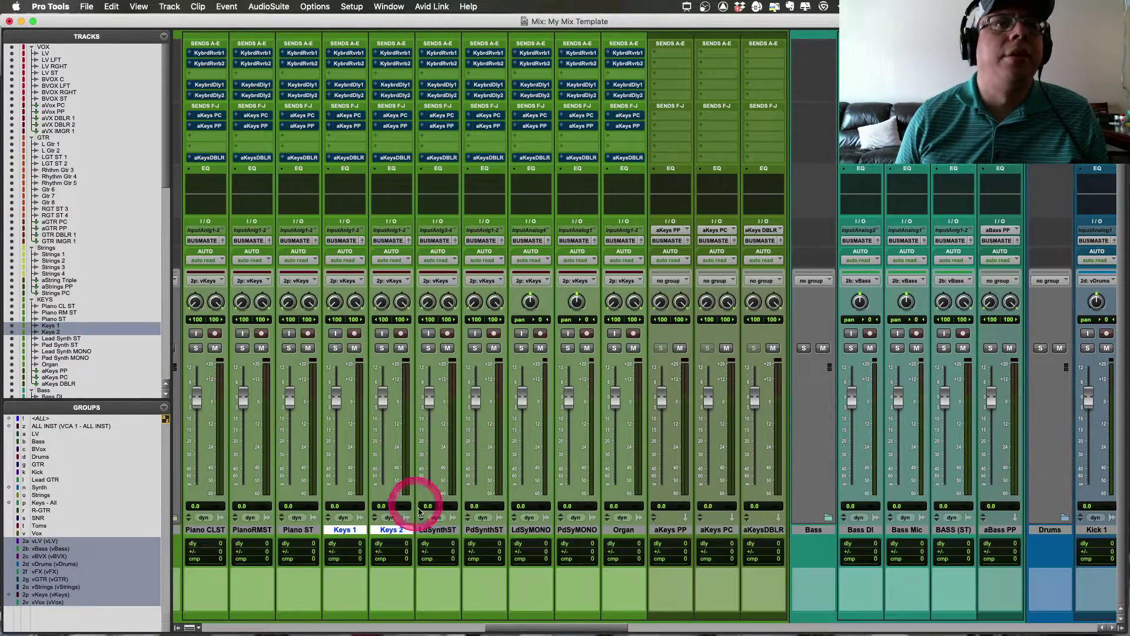
left_click(436, 529)
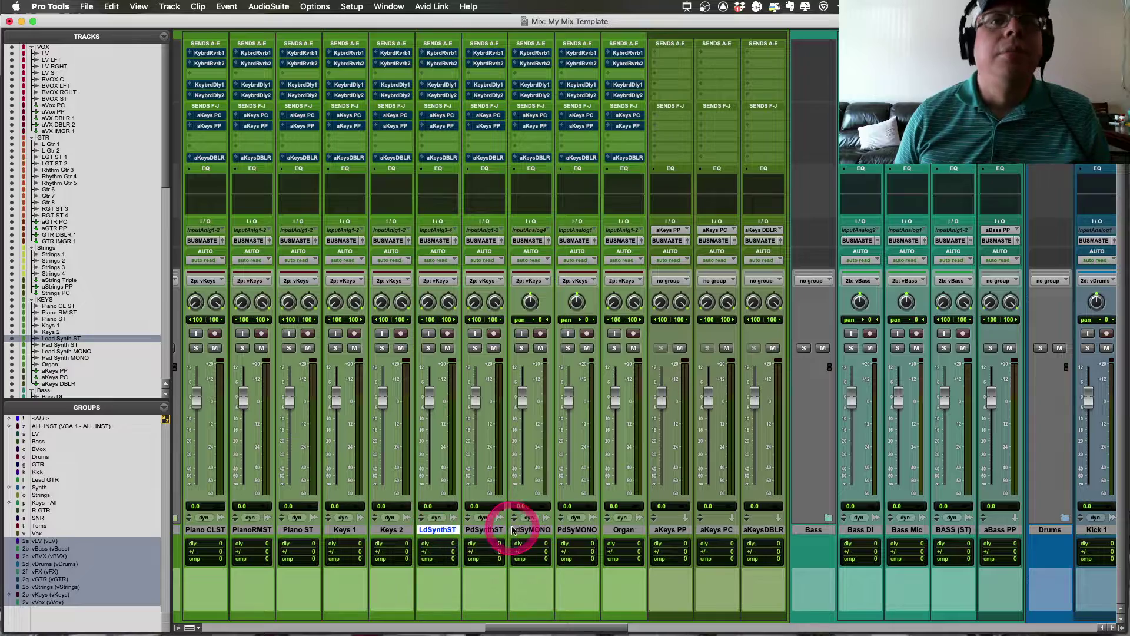
left_click(574, 529, "shift")
Step: Insert the stereo SplitEQ plug-in in the first F-J insert slot of the Lead Synth ST track, and close its window after viewing
scroll(535, 375, "up", 5)
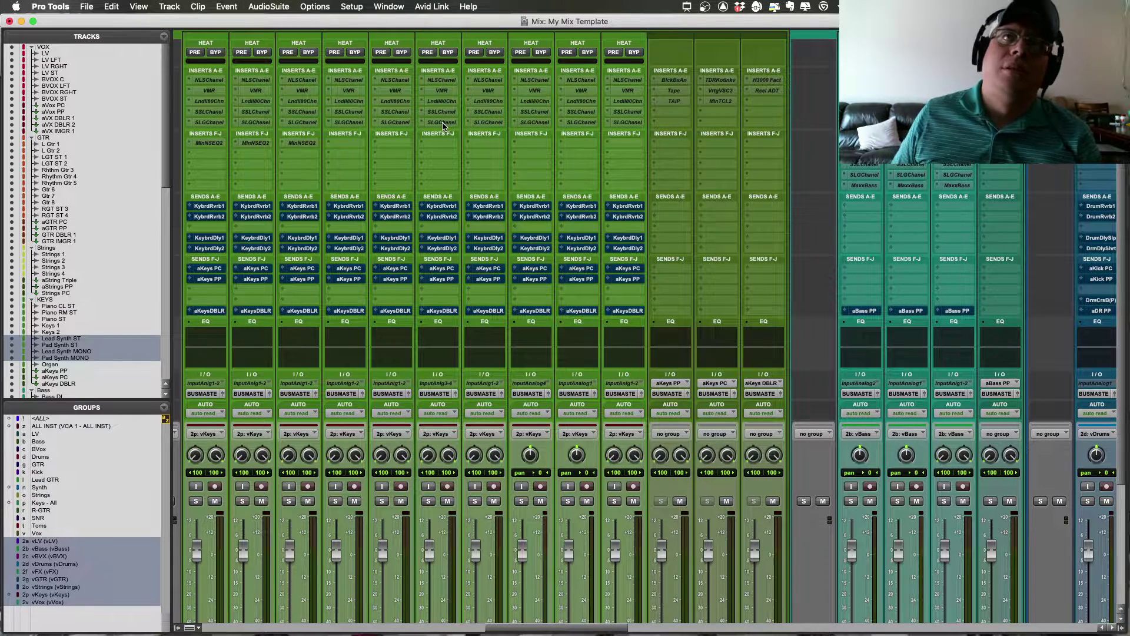
left_click(440, 146)
mouse_move(444, 145)
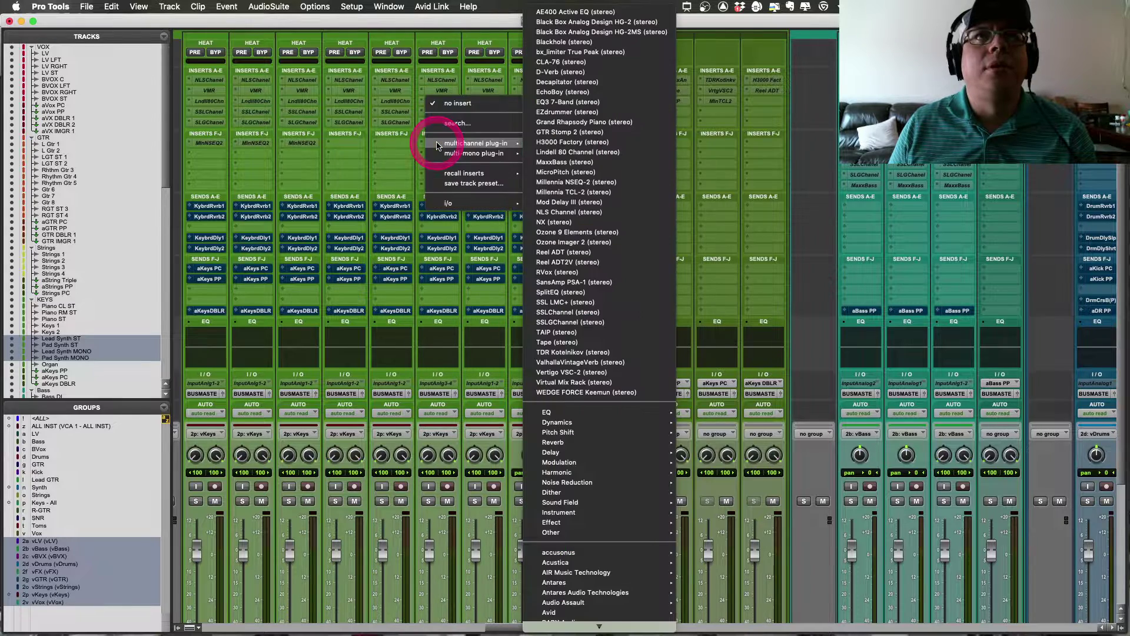
scroll(586, 168, "down", 10)
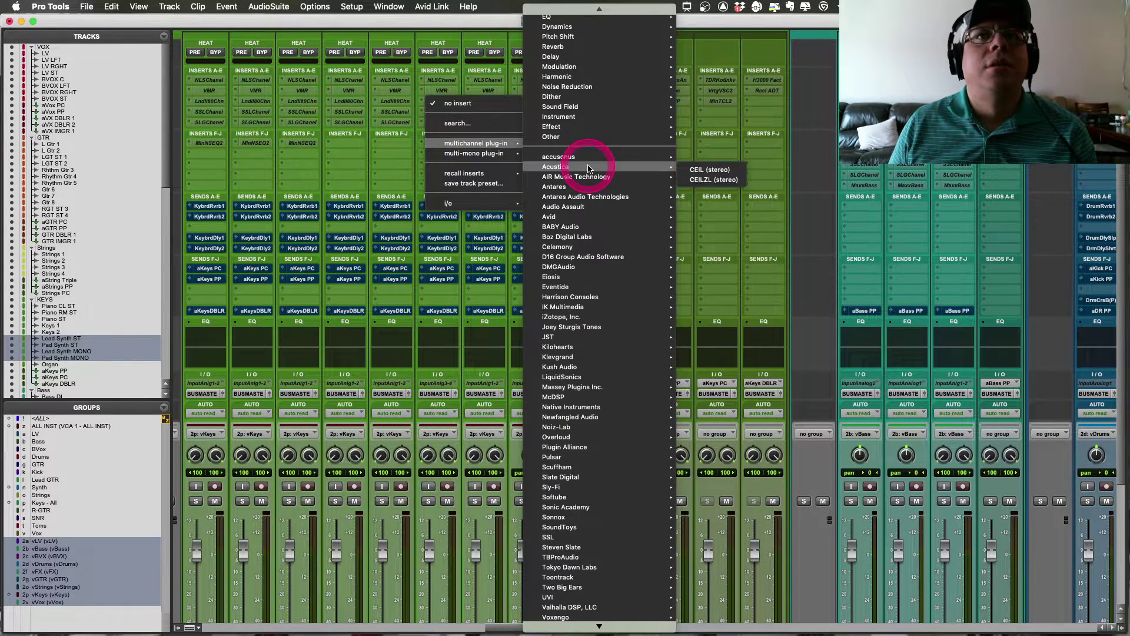
scroll(588, 152, "up", 10)
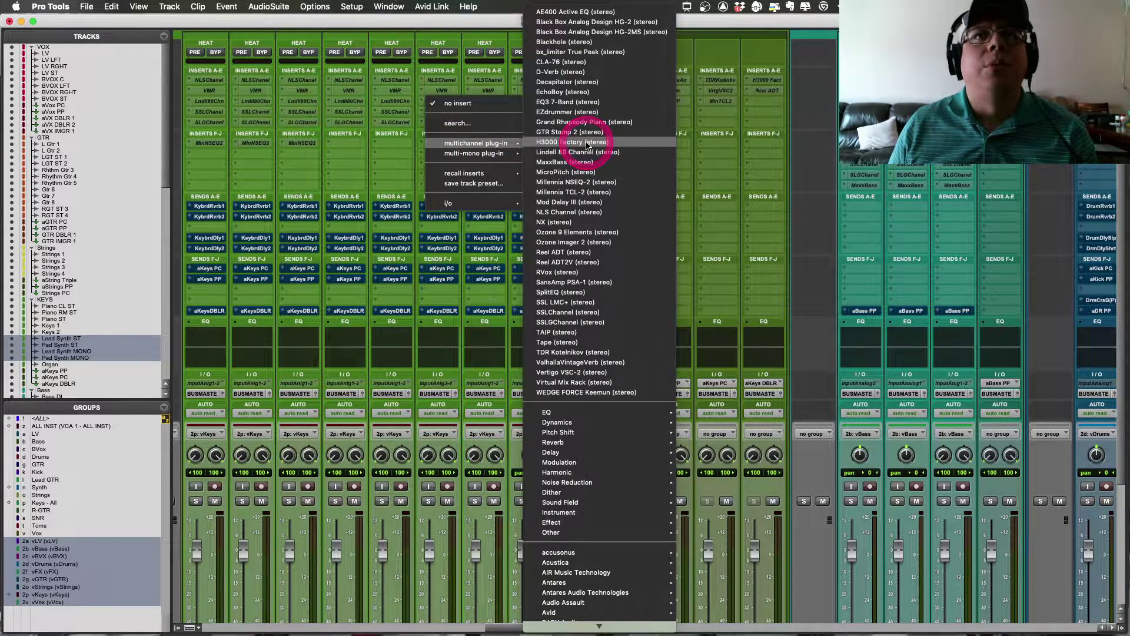
scroll(586, 146, "down", 10)
scroll(586, 151, "up", 10)
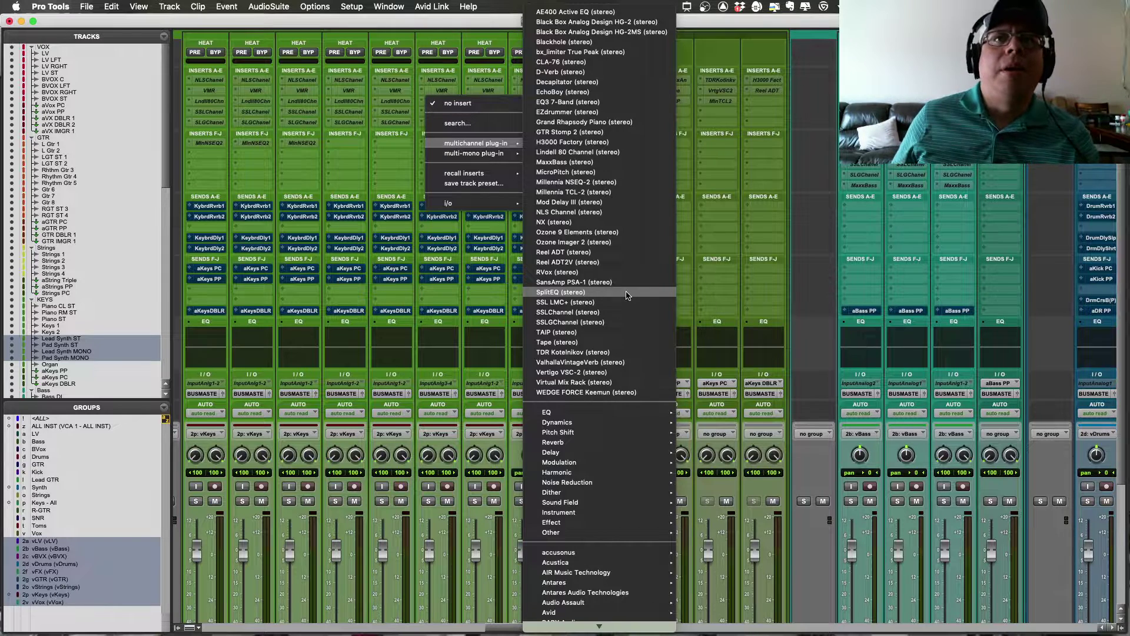
key("Escape")
left_click_drag(530, 139, 492, 107)
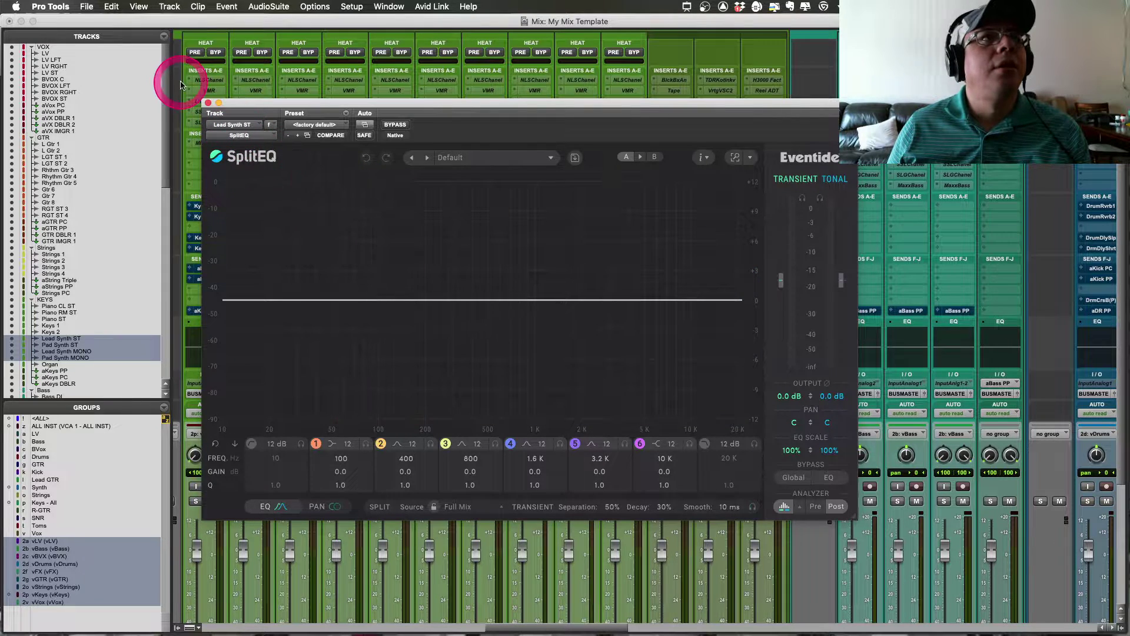
left_click(208, 103)
Step: Remove the SplitEQ plug-in from the Lead Synth ST track's first F-J insert slot
right_click(436, 143)
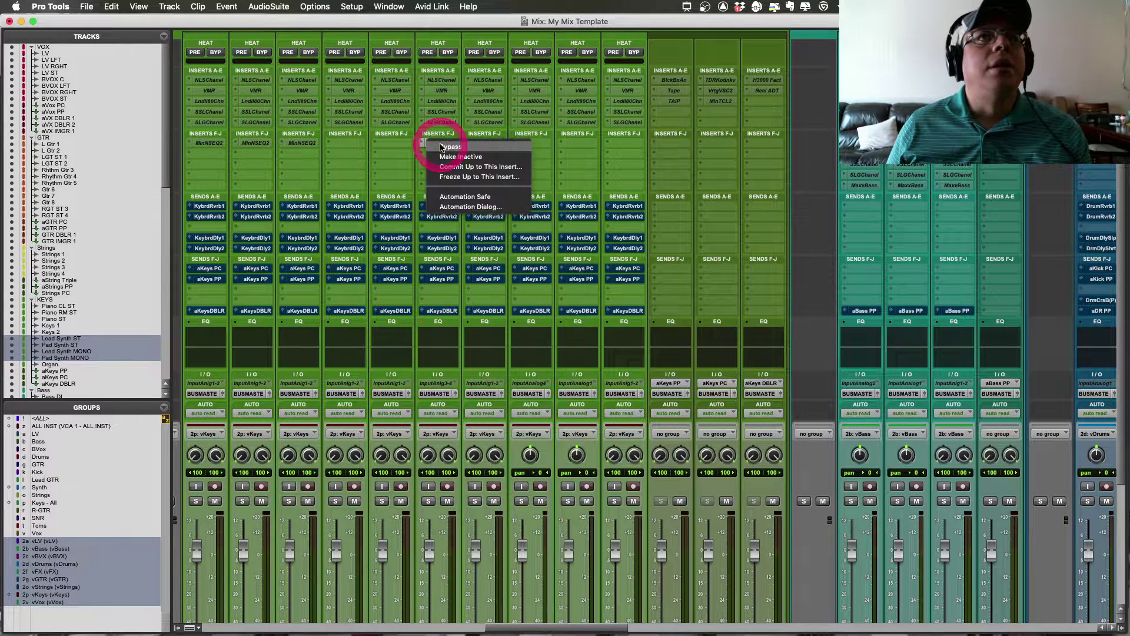
left_click(420, 145)
left_click(419, 141)
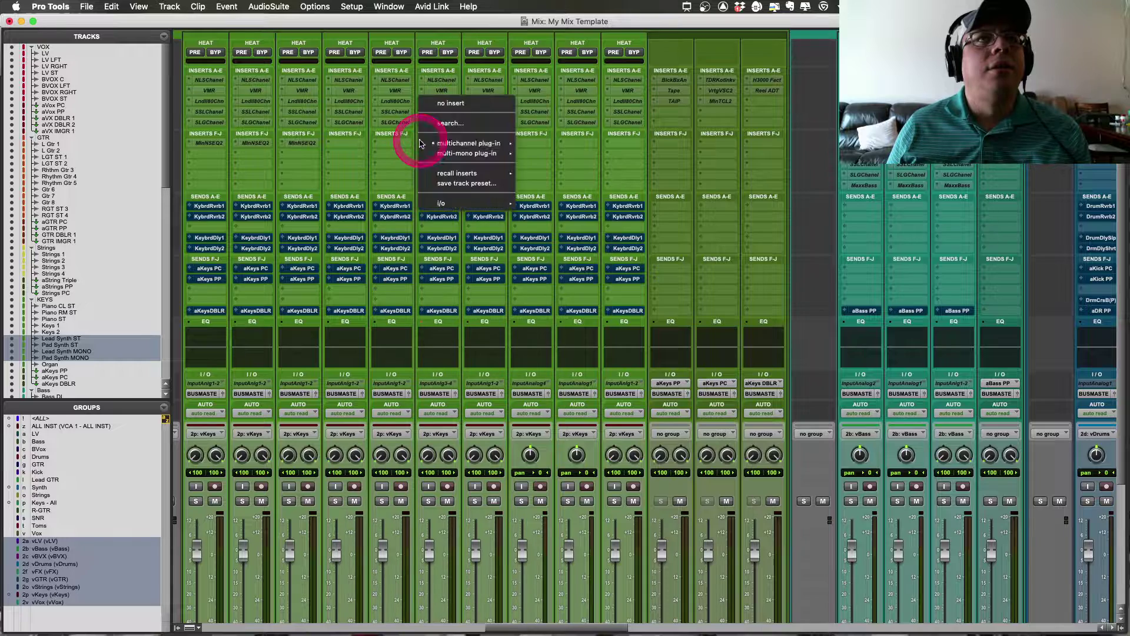
left_click(432, 104)
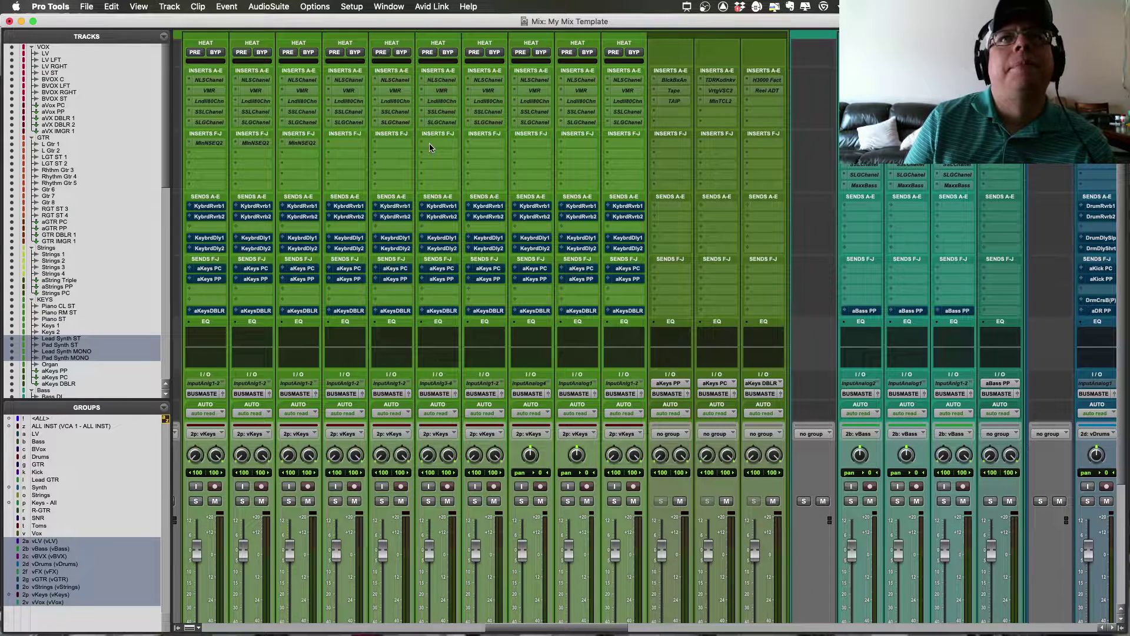
Step: Browse the multichannel plug-ins available for the Lead Synth ST track's first F-J insert slot, examining the EQ and Dynamics categories
left_click(433, 145)
left_click(513, 143)
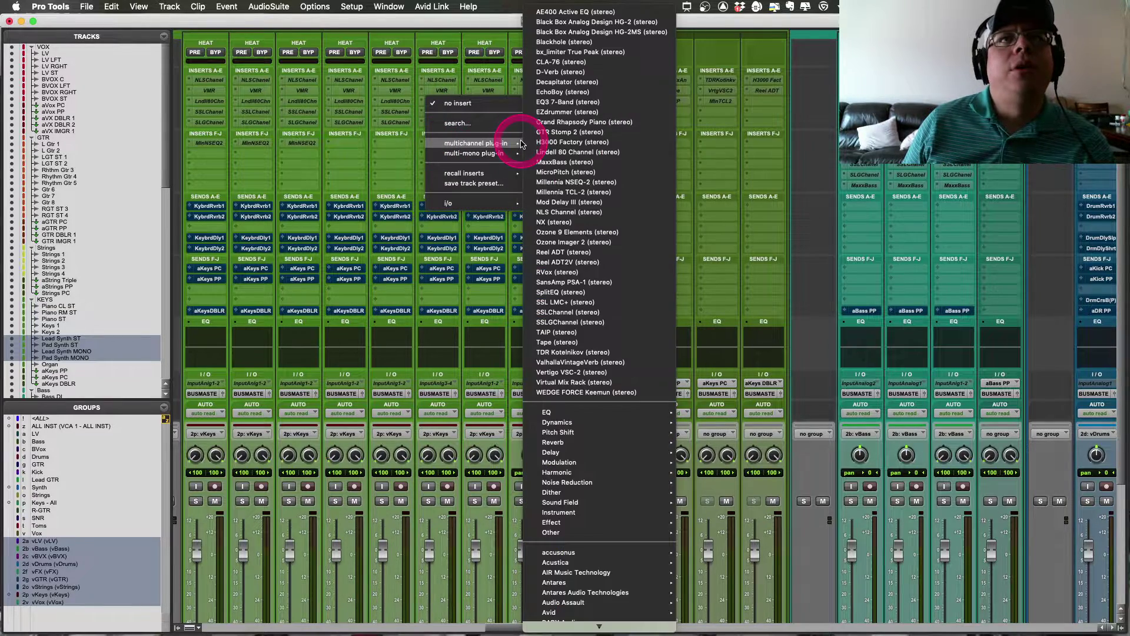
scroll(607, 234, "down", 10)
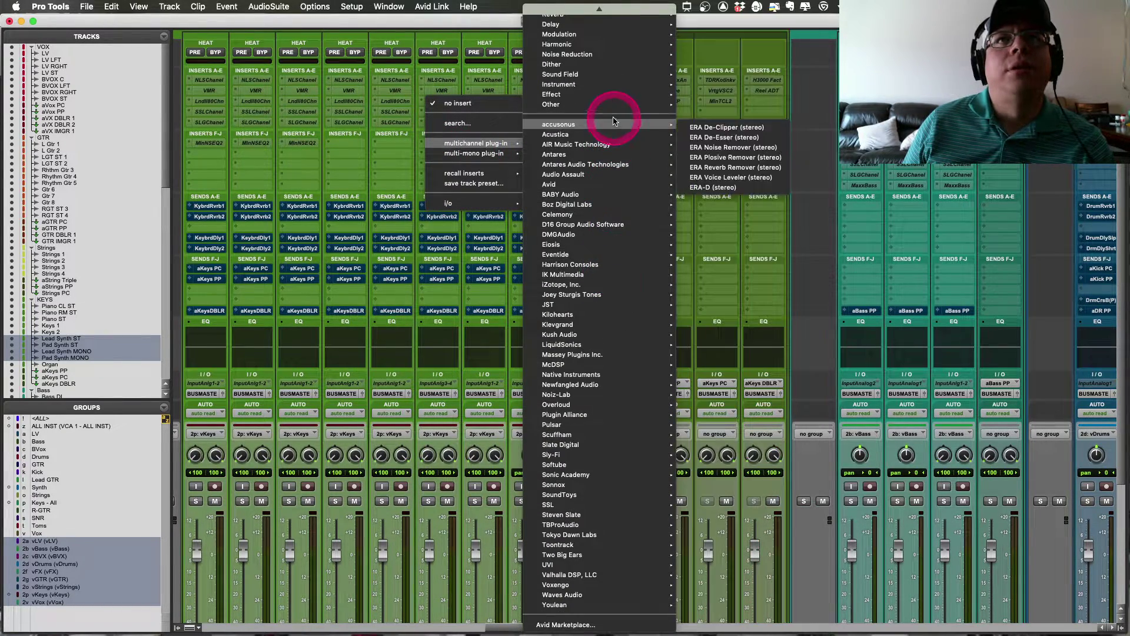
scroll(613, 121, "up", 4)
mouse_move(624, 58)
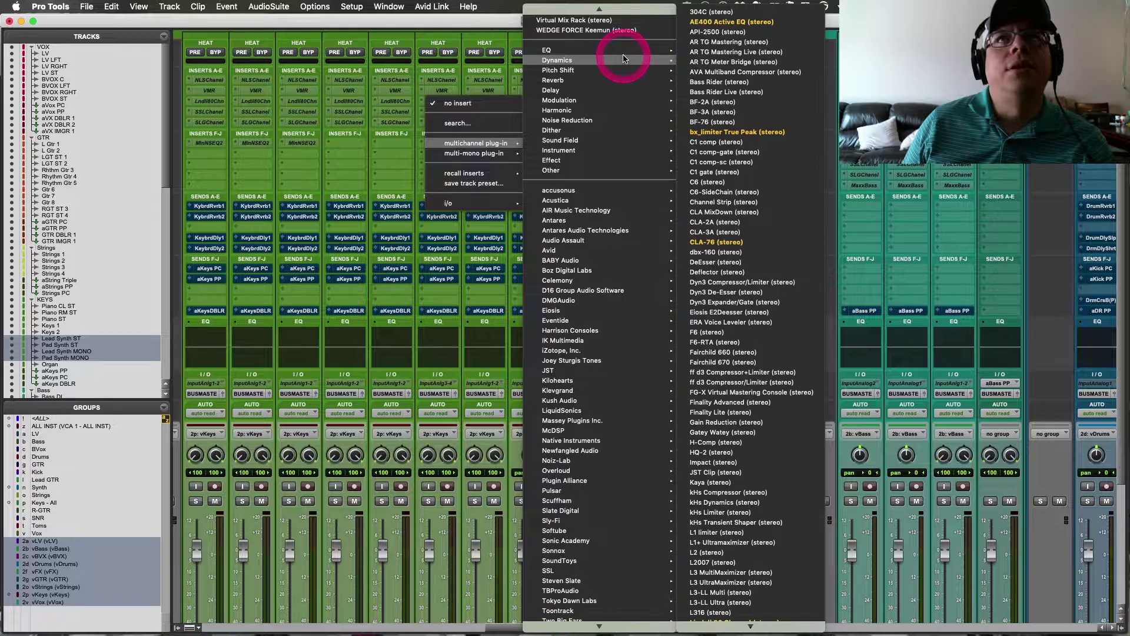
scroll(736, 89, "down", 5)
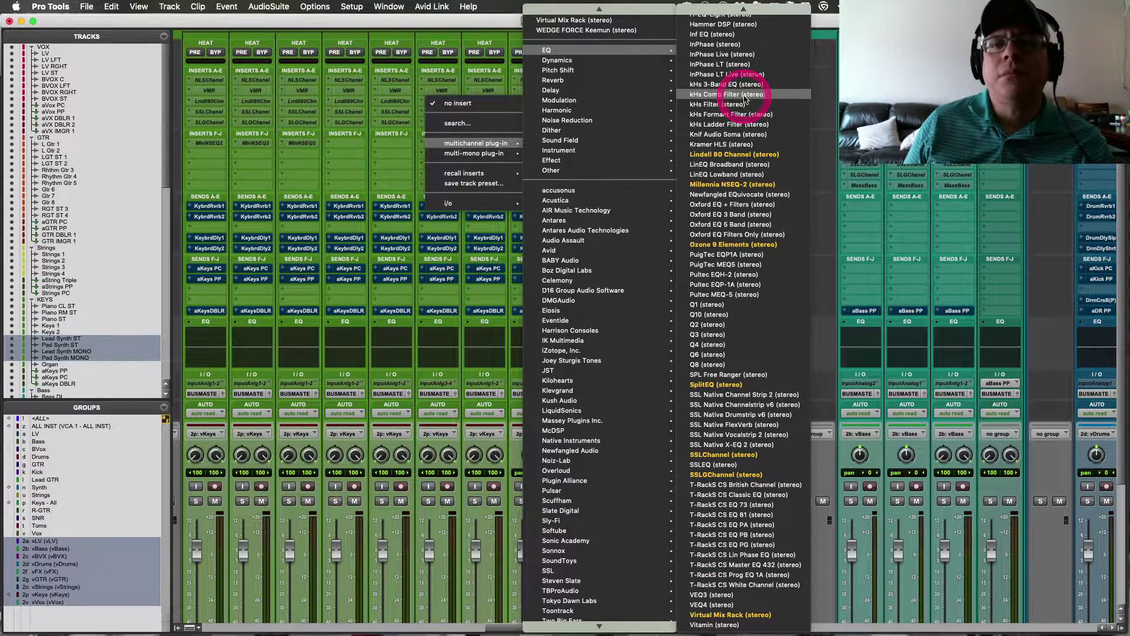
scroll(744, 99, "up", 5)
left_click(744, 93)
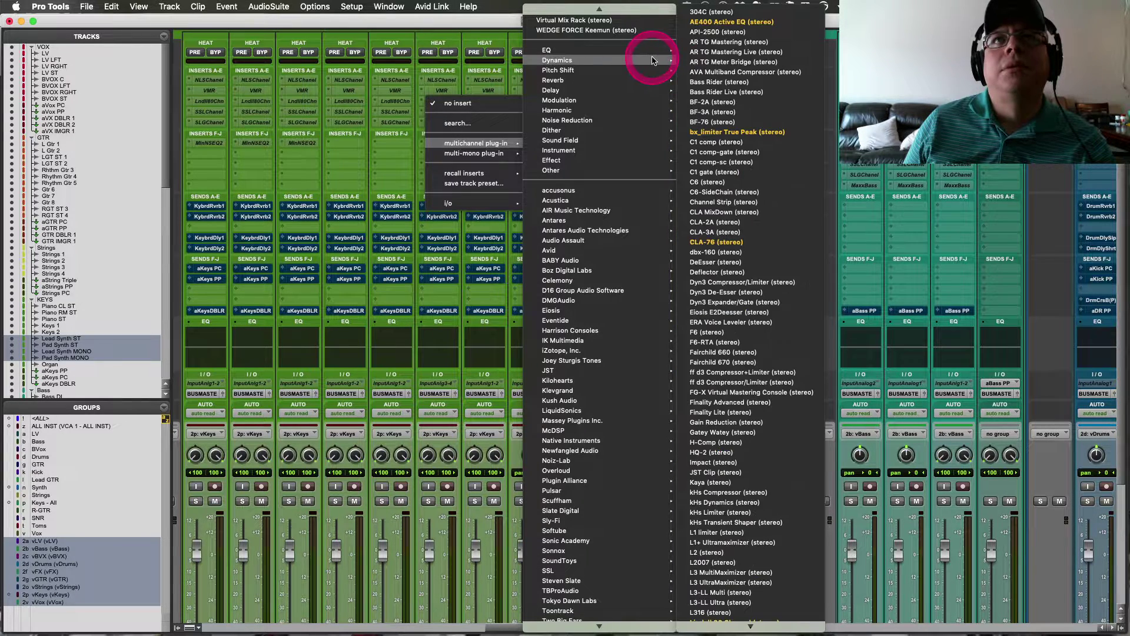
scroll(742, 180, "down", 15)
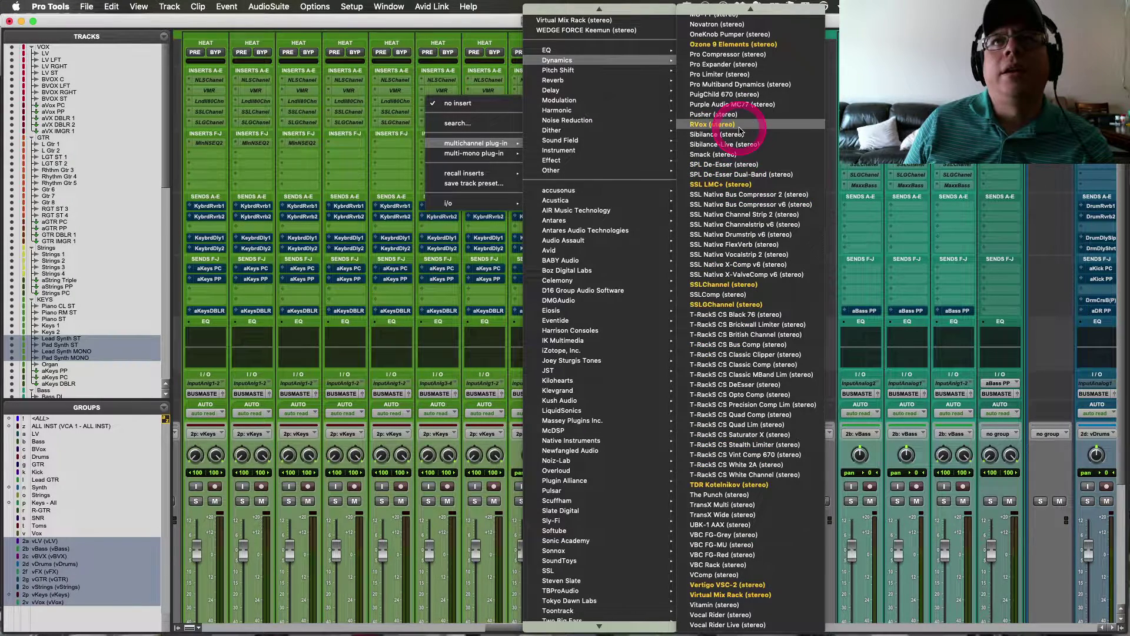
scroll(743, 136, "up", 4)
scroll(743, 139, "up", 15)
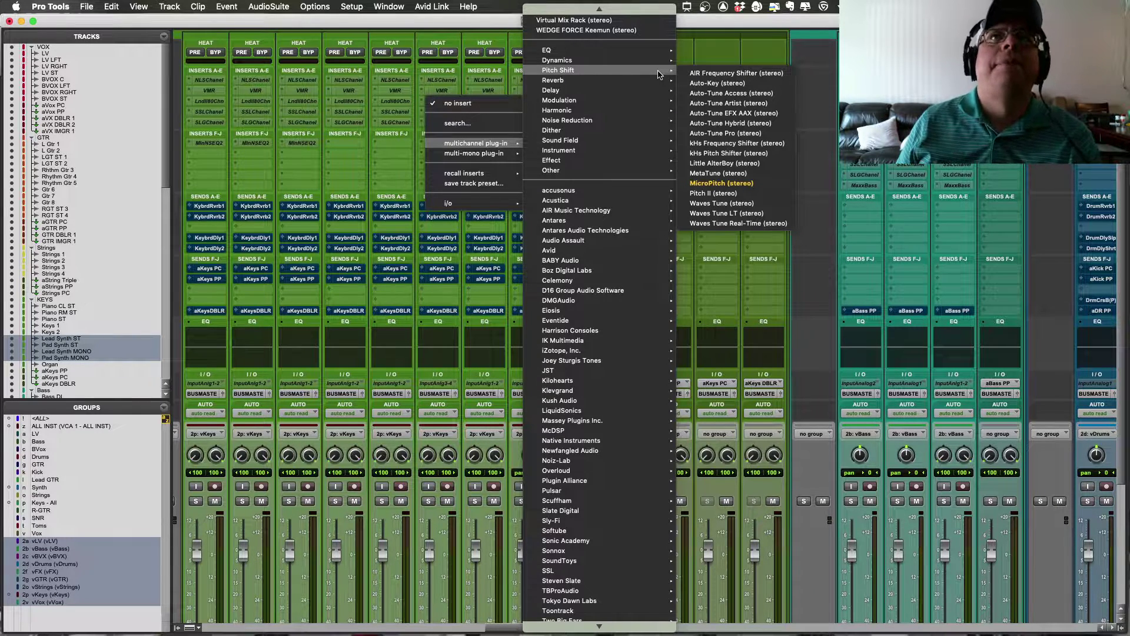
Step: Examine the Reverb, Delay, Modulation, Harmonic, Noise Reduction, Sound Field and Other plug-in categories, and leave the slot empty
left_click(656, 81)
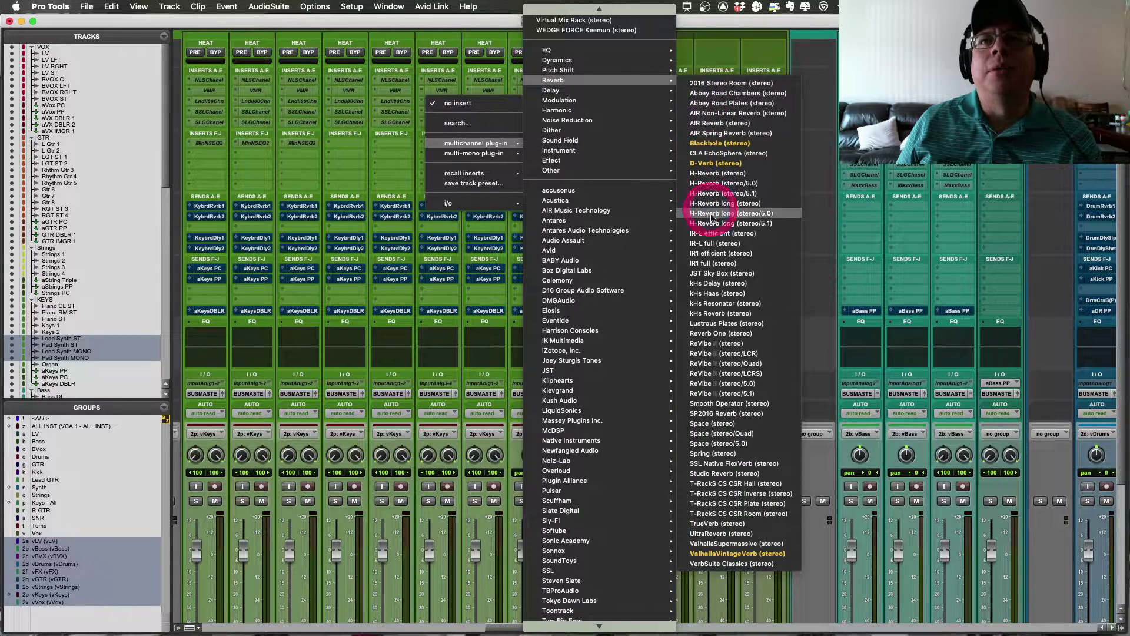
left_click(626, 87)
mouse_move(625, 88)
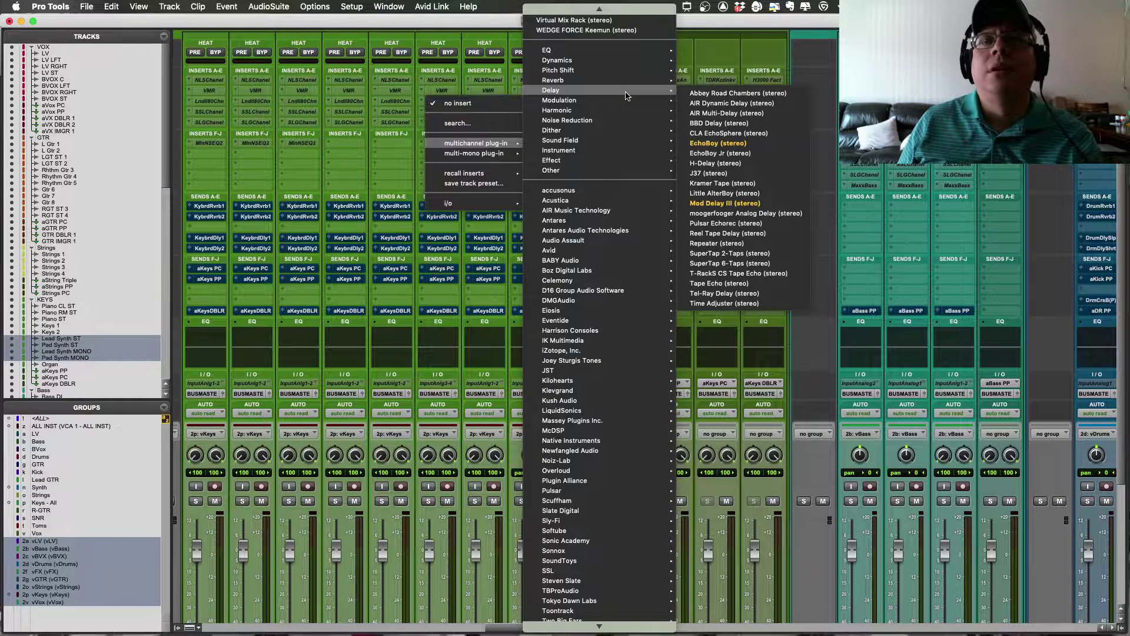
left_click(628, 105)
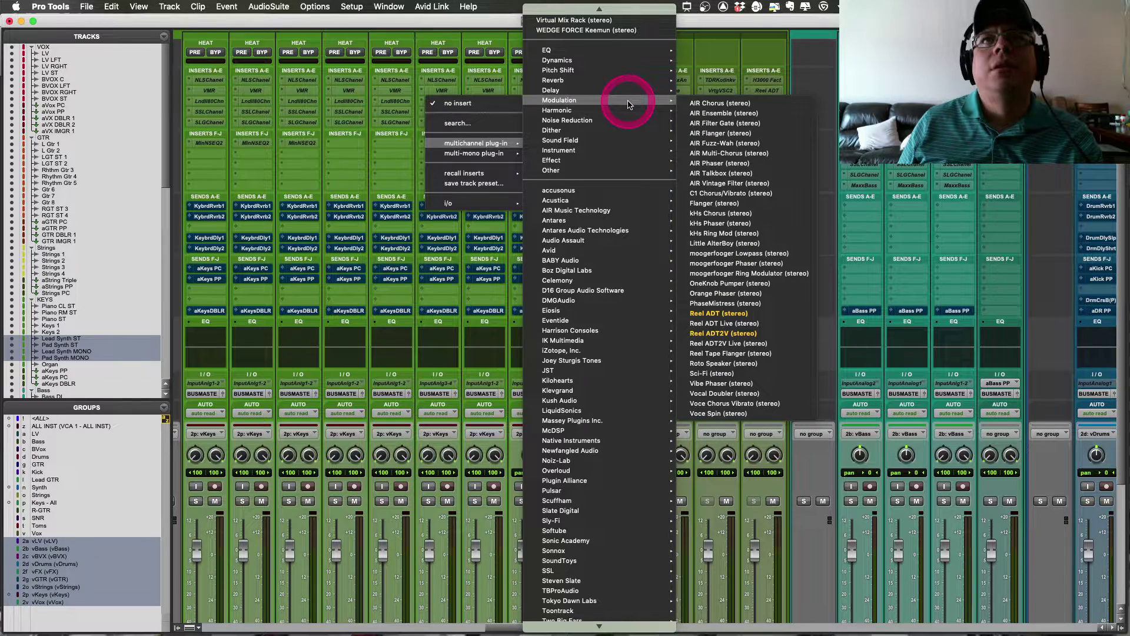
left_click(627, 109)
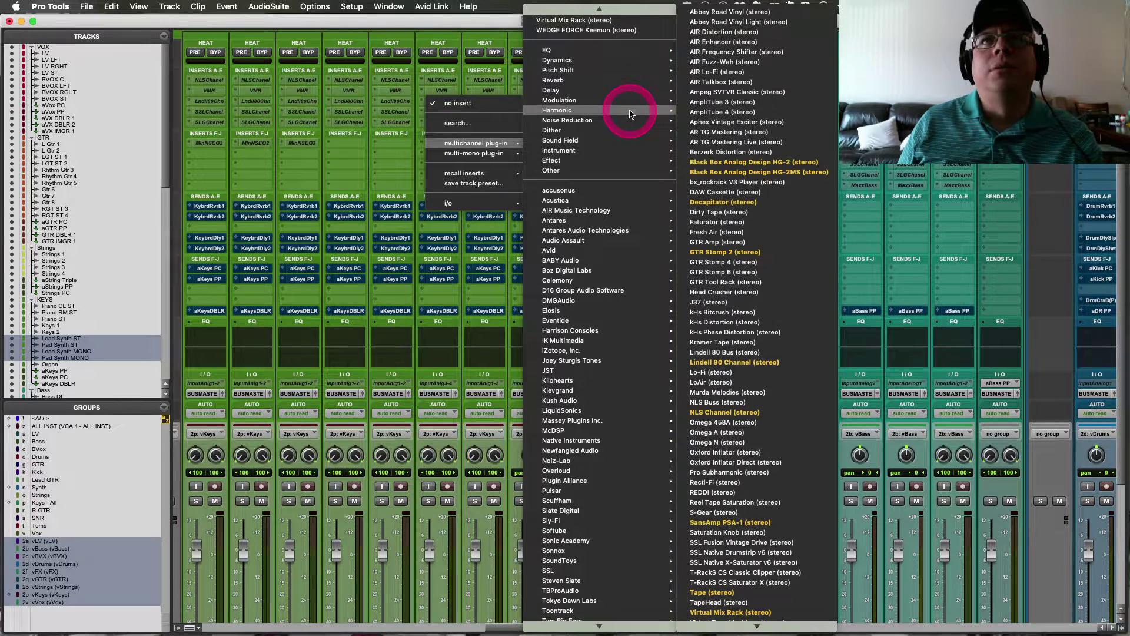
scroll(726, 167, "up", 1)
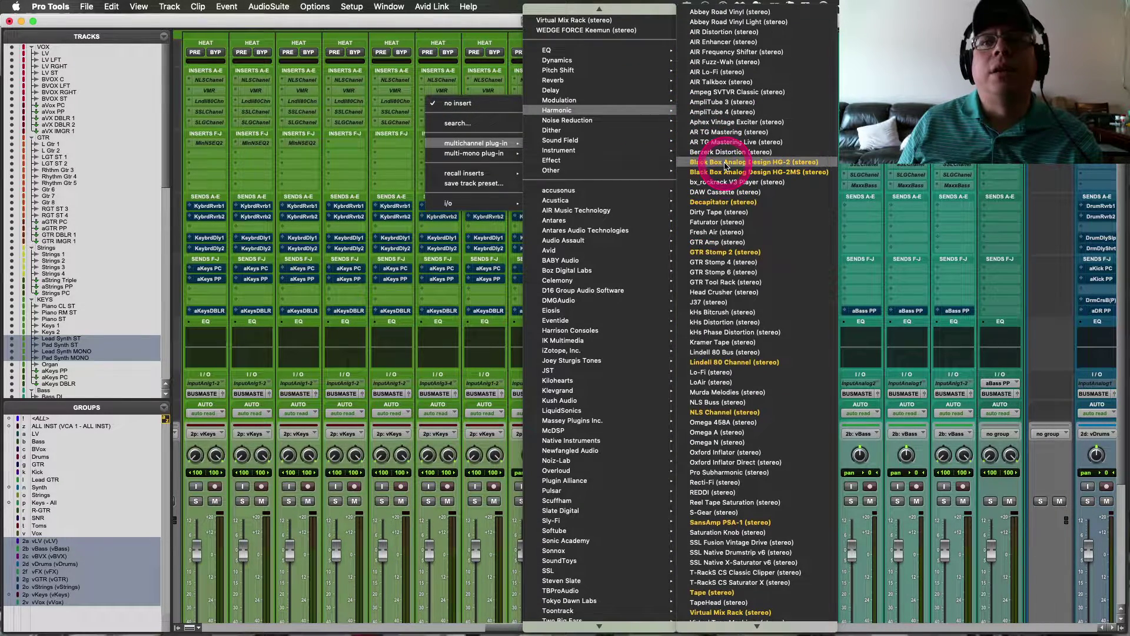
mouse_move(644, 120)
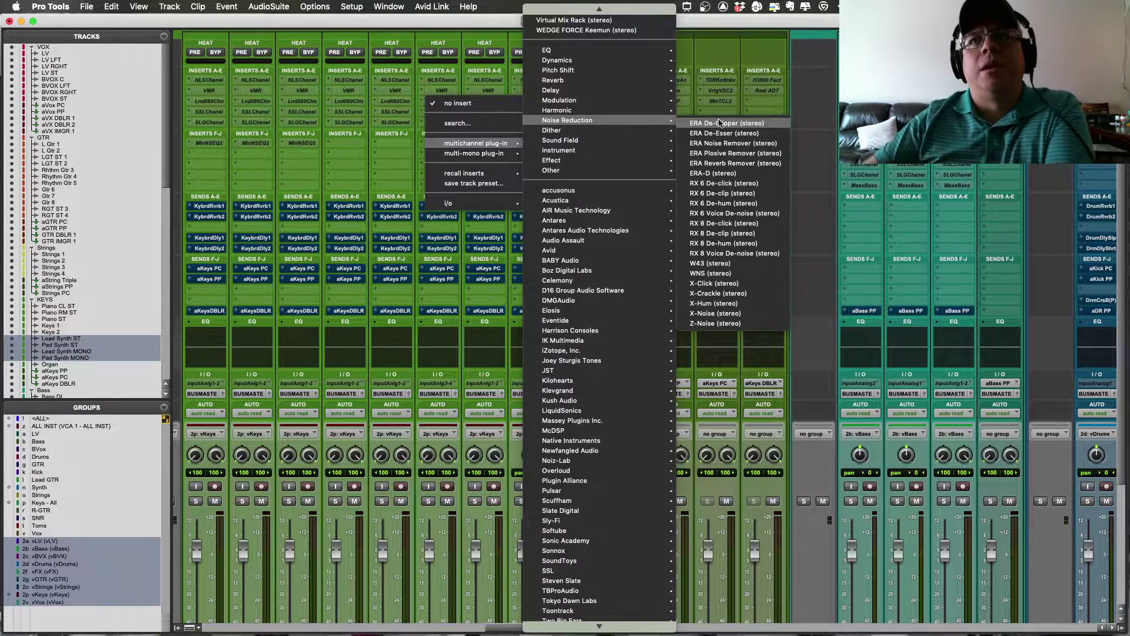
left_click(793, 185)
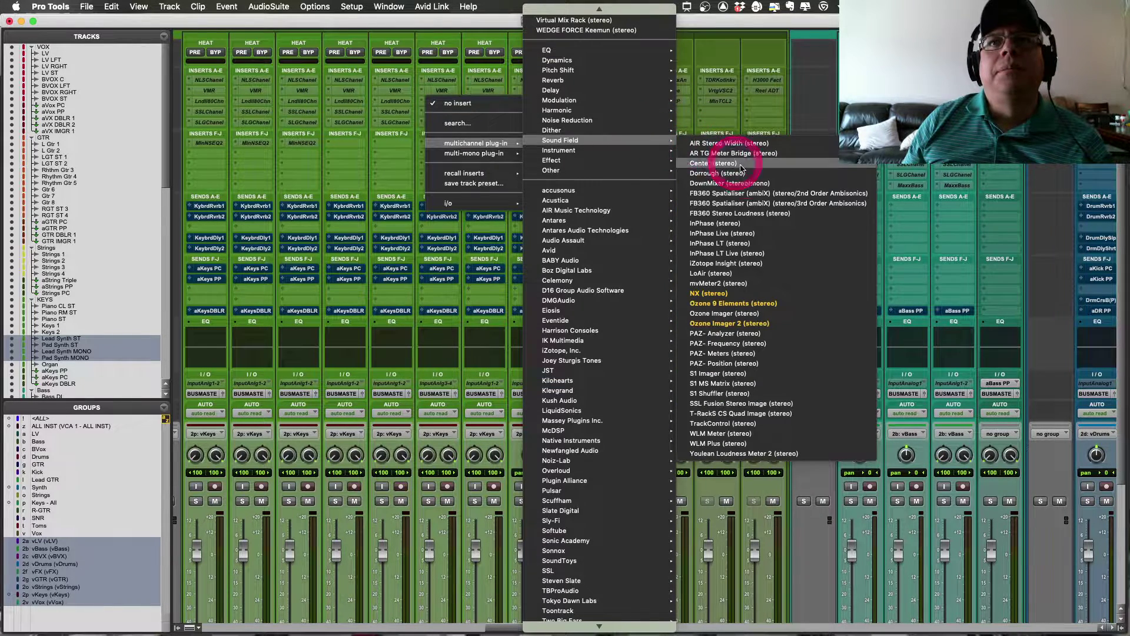
mouse_move(642, 153)
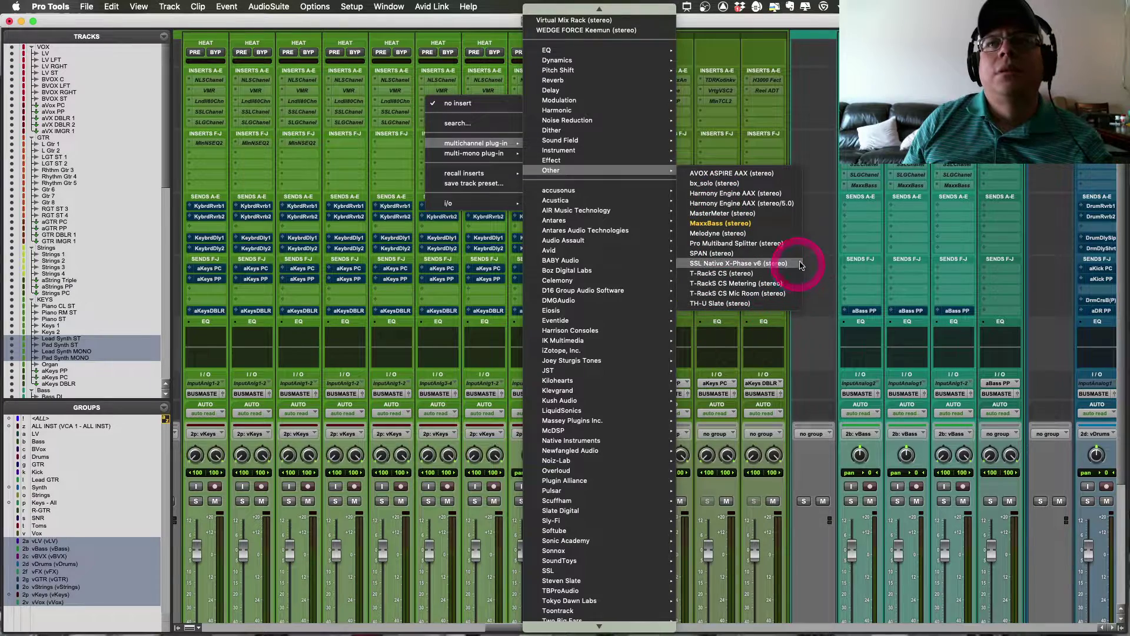
left_click(815, 248)
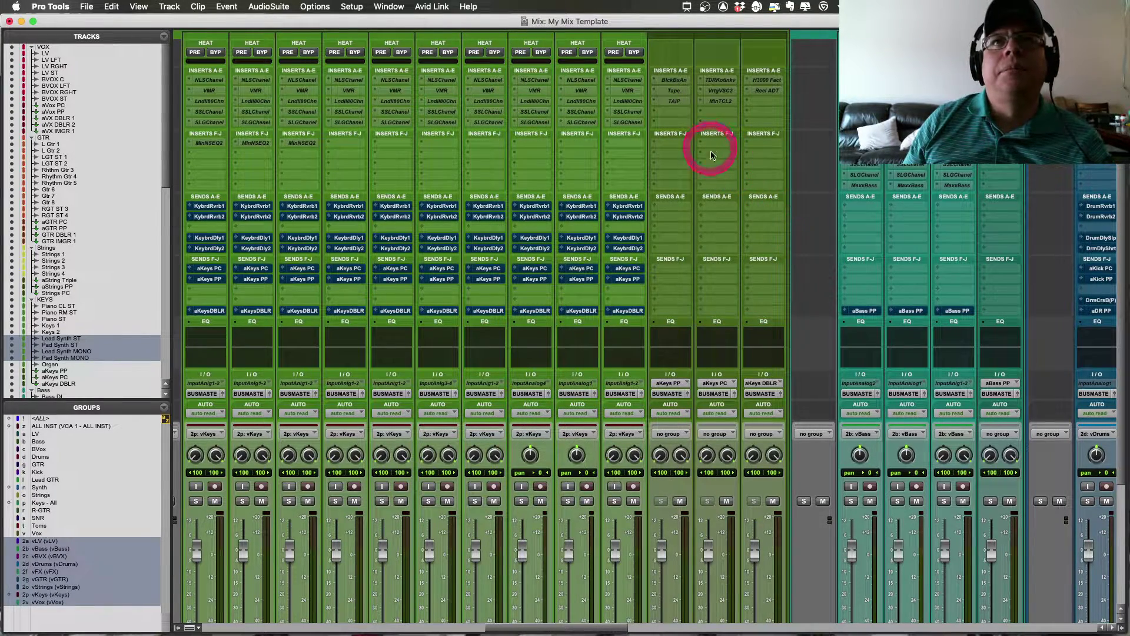
Step: Review the inserts and input/output routing of the aKeys PP, aKeys PC and aKeys DBLR tracks
scroll(752, 182, "down", 5)
scroll(752, 183, "up", 5)
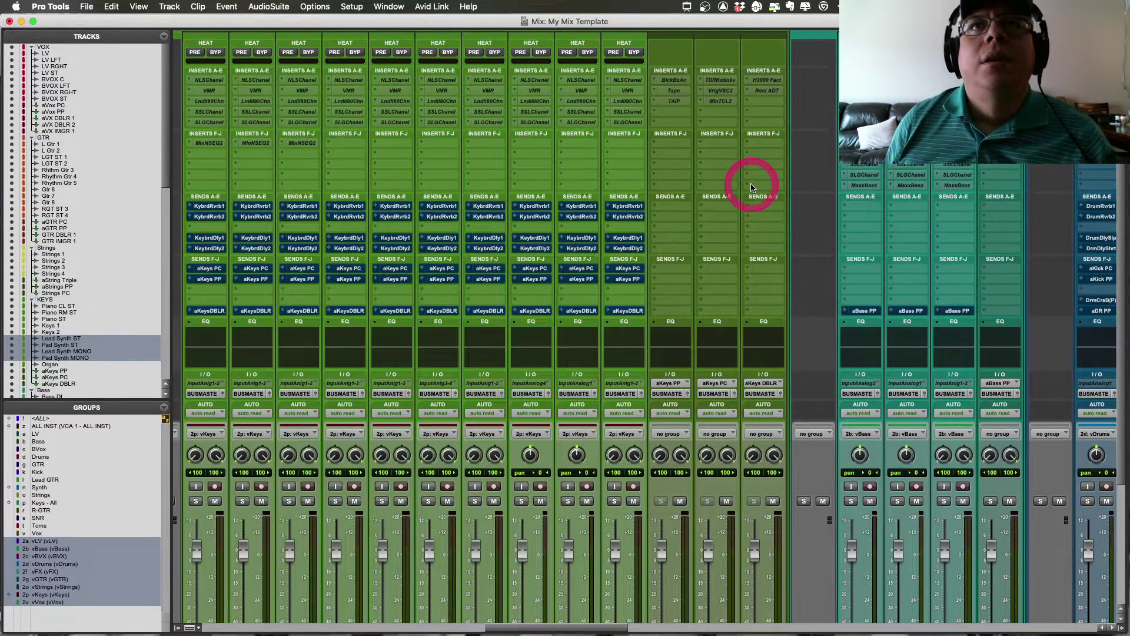
scroll(630, 202, "down", 5)
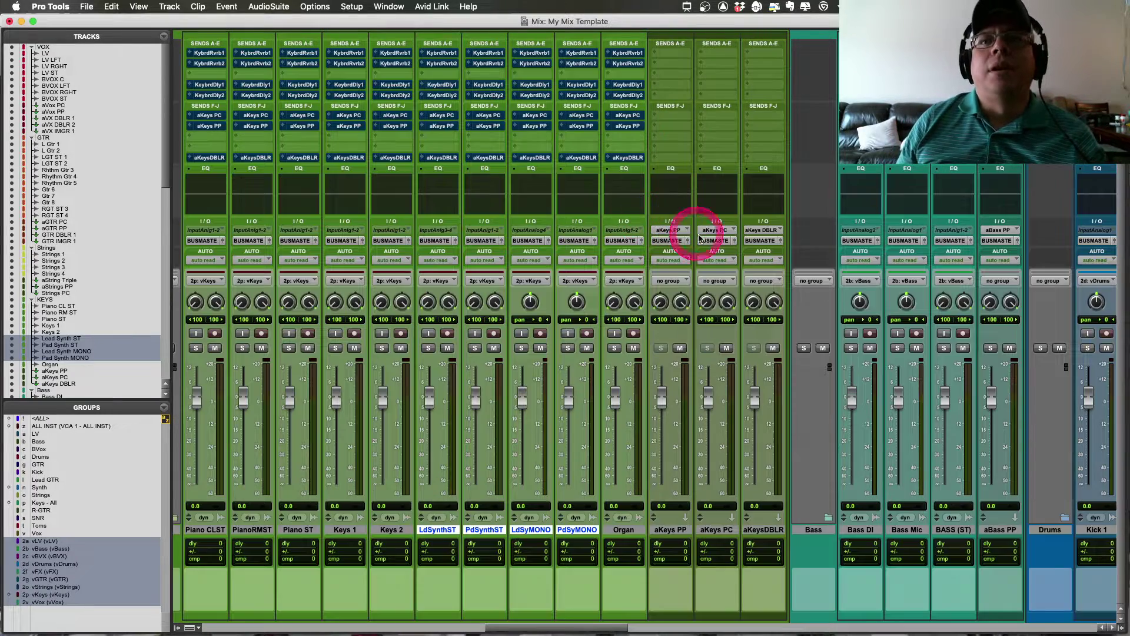
left_click(722, 243)
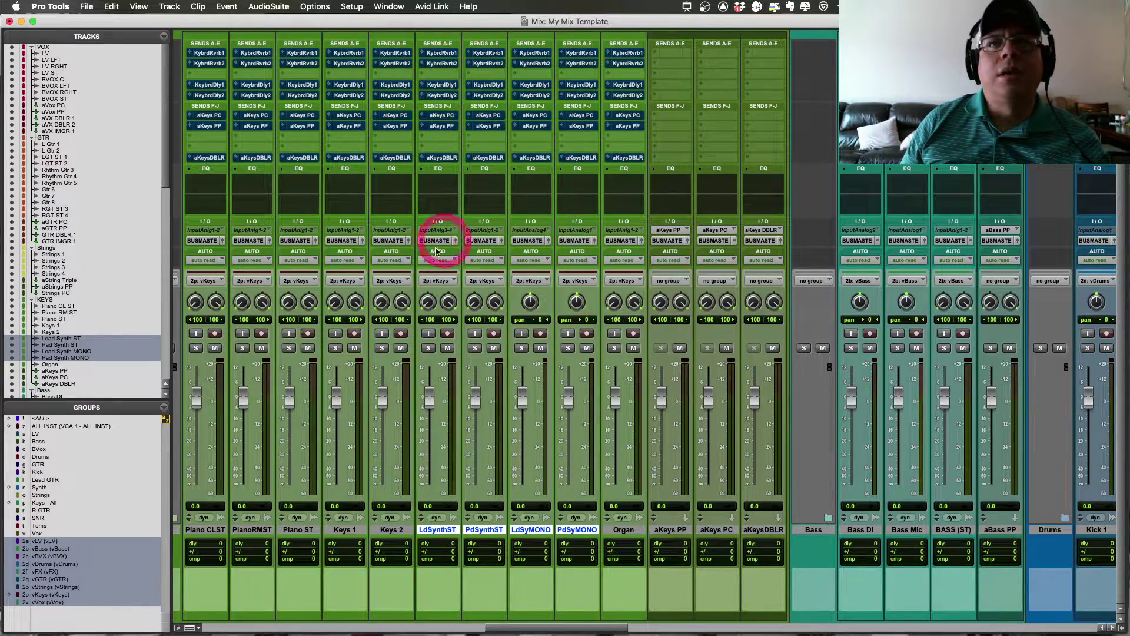
scroll(811, 299, "up", 5)
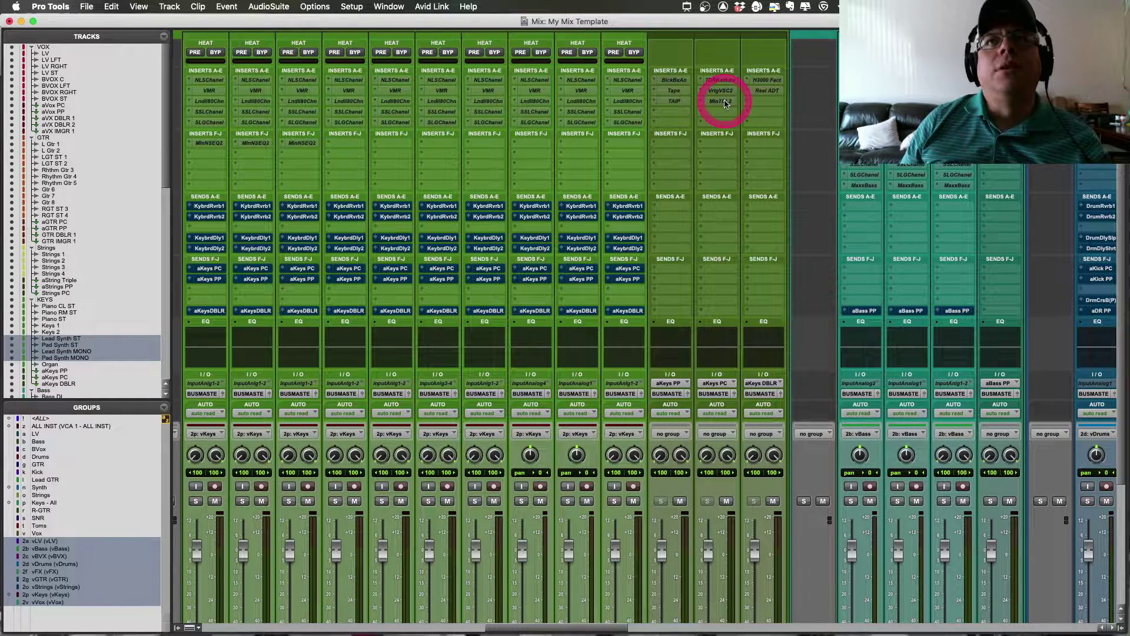
scroll(715, 160, "down", 5)
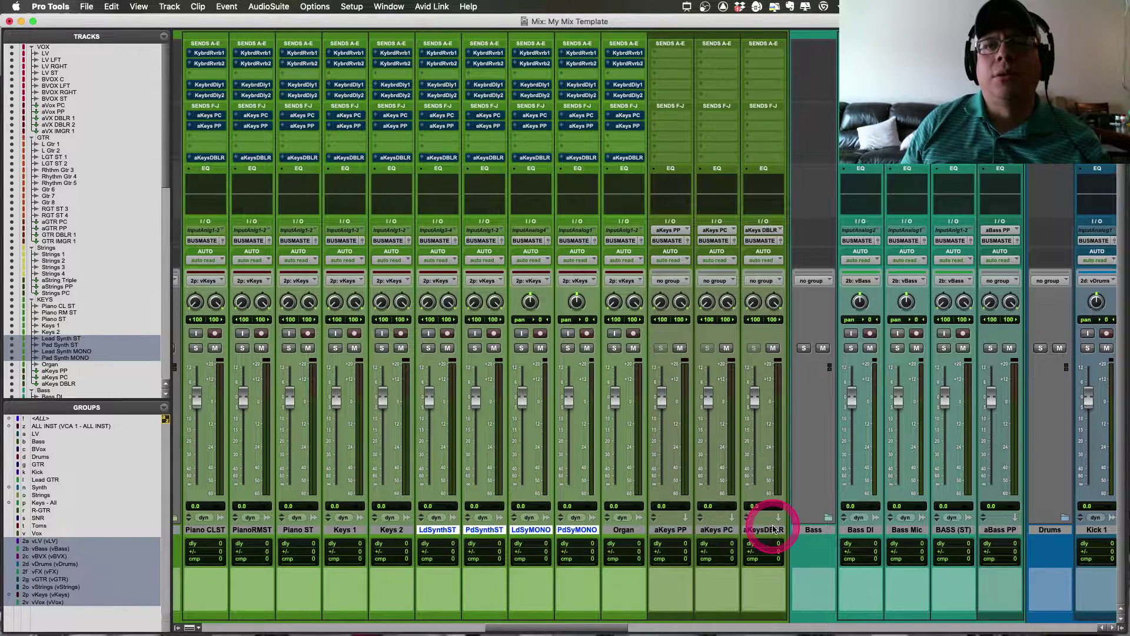
Step: Move the Reel ADT plug-in on the aKeys DBLR track from the second to the third A-E insert slot
scroll(769, 500, "up", 5)
scroll(800, 230, "right", 2)
scroll(800, 229, "right", 9)
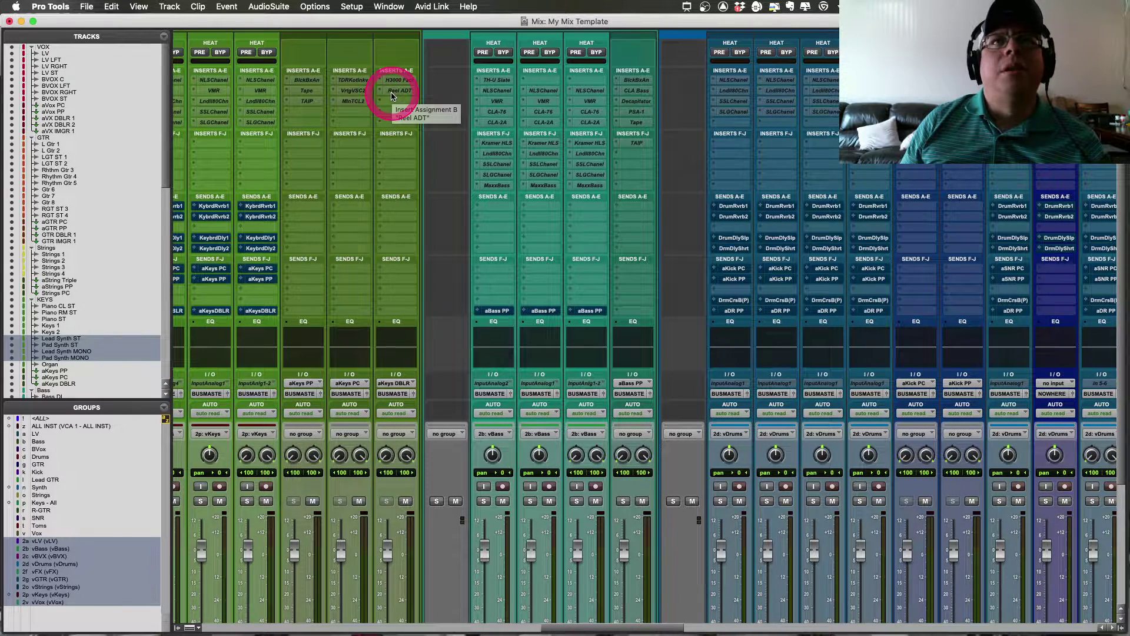
left_click_drag(392, 96, 394, 101)
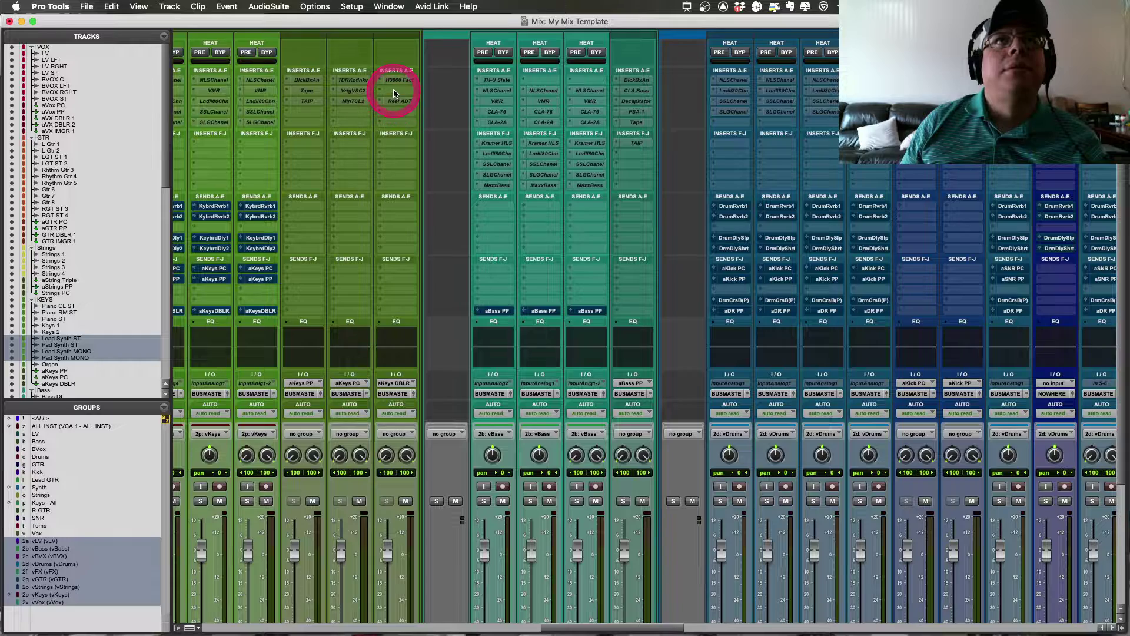
left_click(394, 101)
Step: Search for micropitch and insert the MicroPitch plug-in in the second A-E insert slot of the aKeys DBLR track
left_click(407, 78)
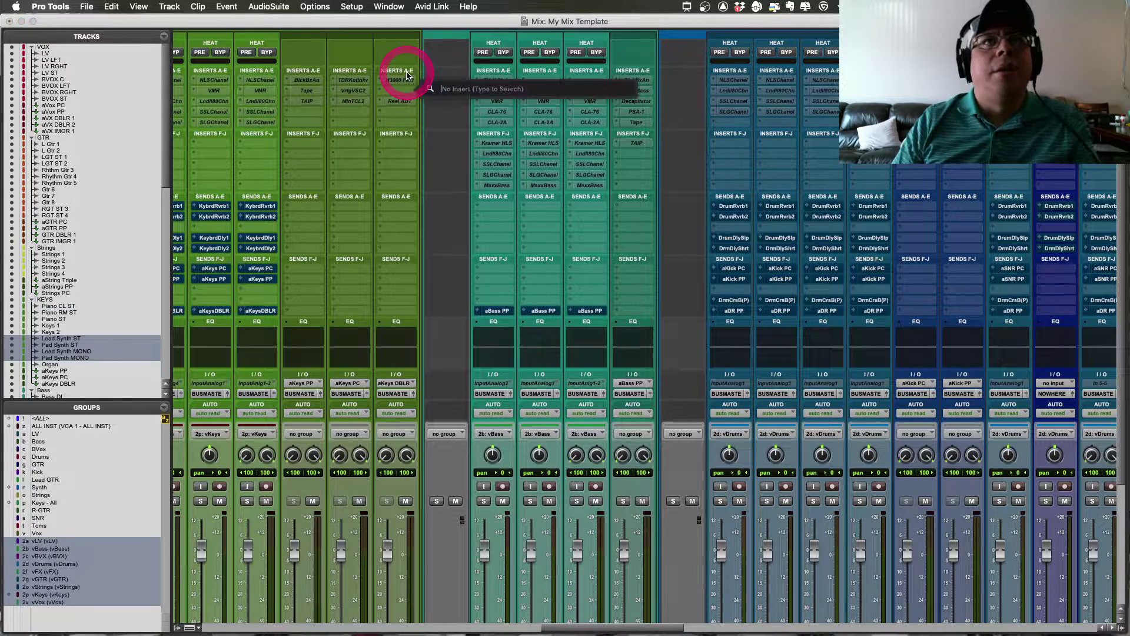
type("ev")
key("BackSpace")
key("BackSpace")
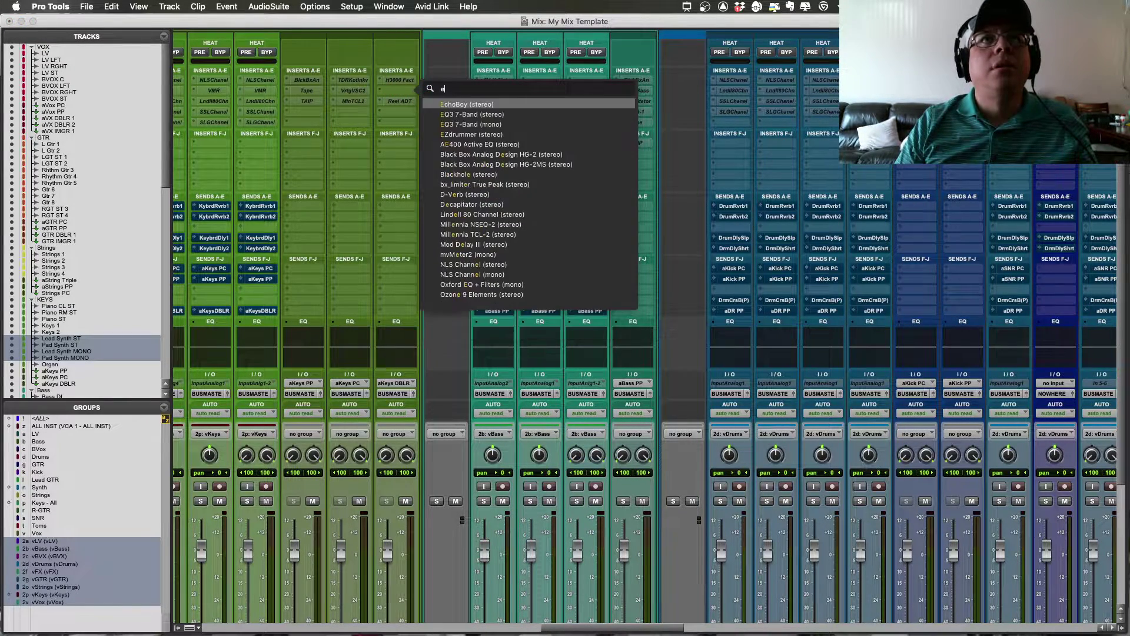
type("micropitch")
key("Return")
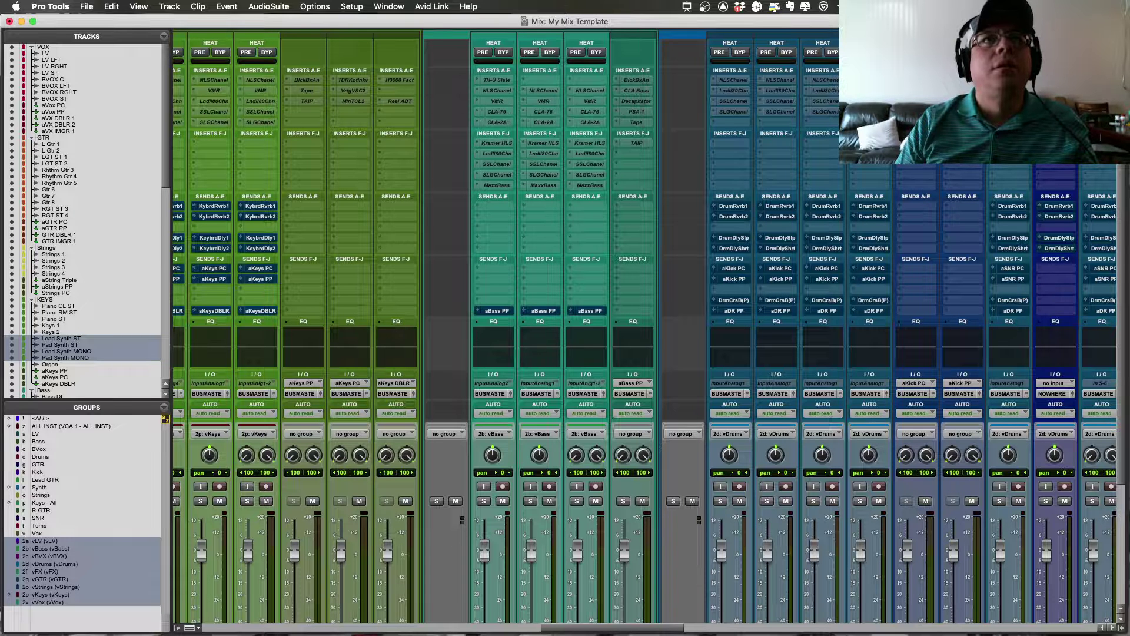
left_click(406, 75)
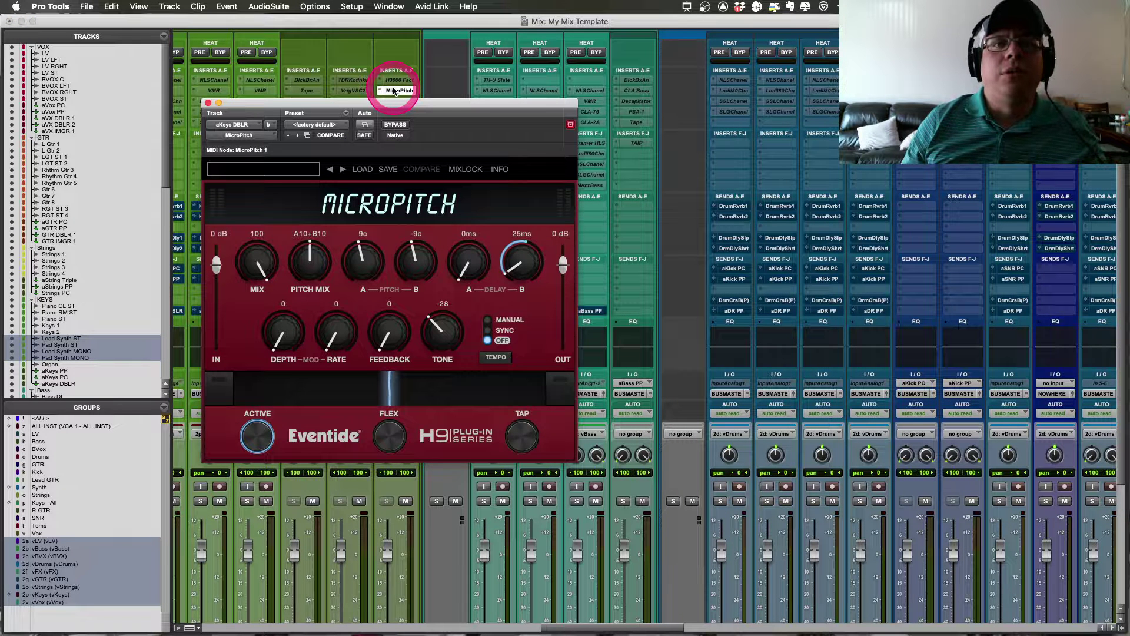
Step: Make the MicroPitch insert on the aKeys DBLR track inactive and close its plug-in window
right_click(395, 92)
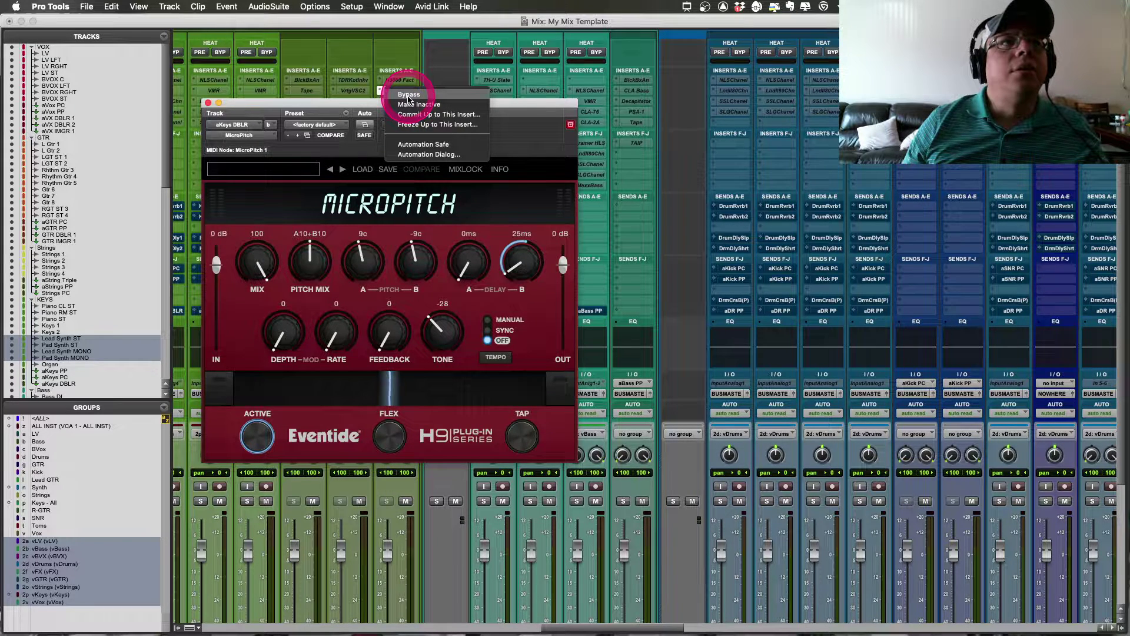
left_click(409, 96)
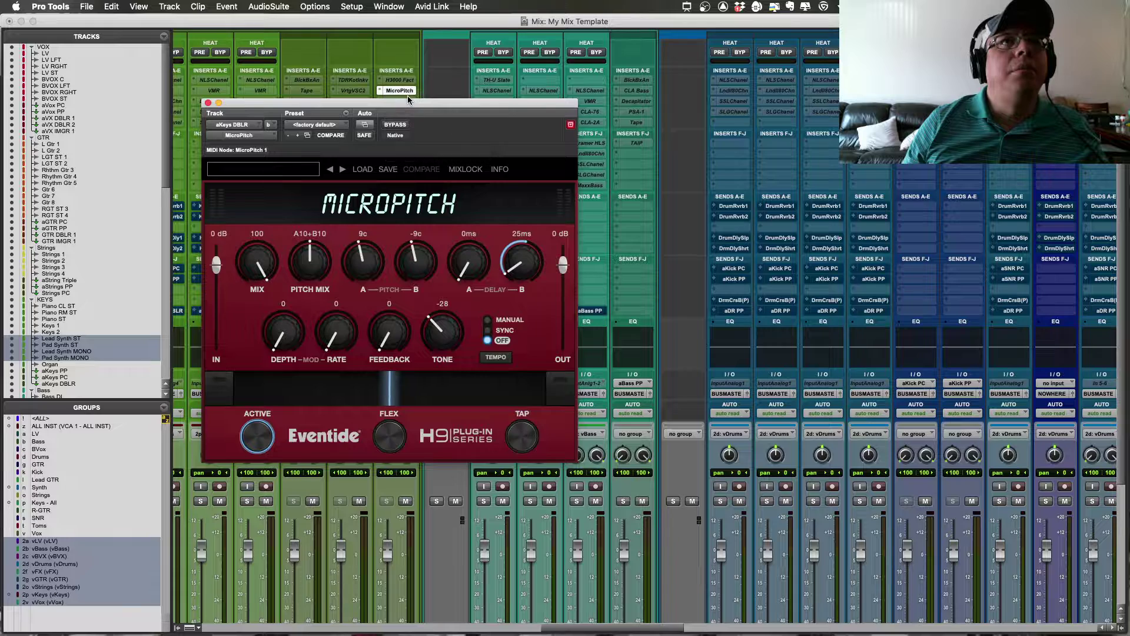
right_click(403, 95)
left_click(494, 105)
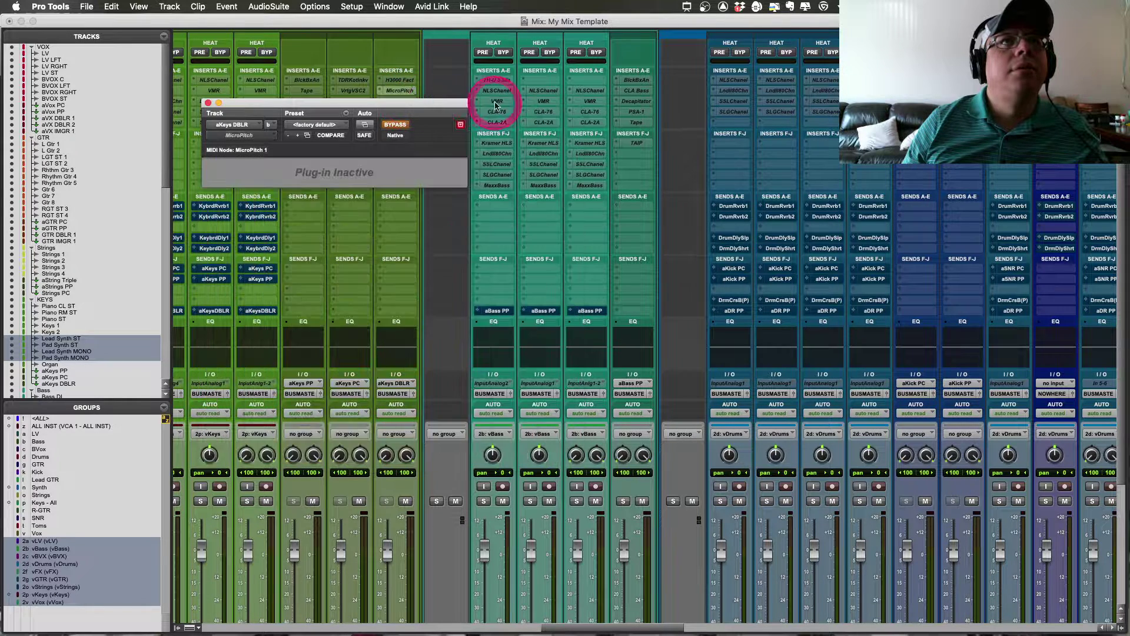
left_click(250, 94)
left_click(207, 103)
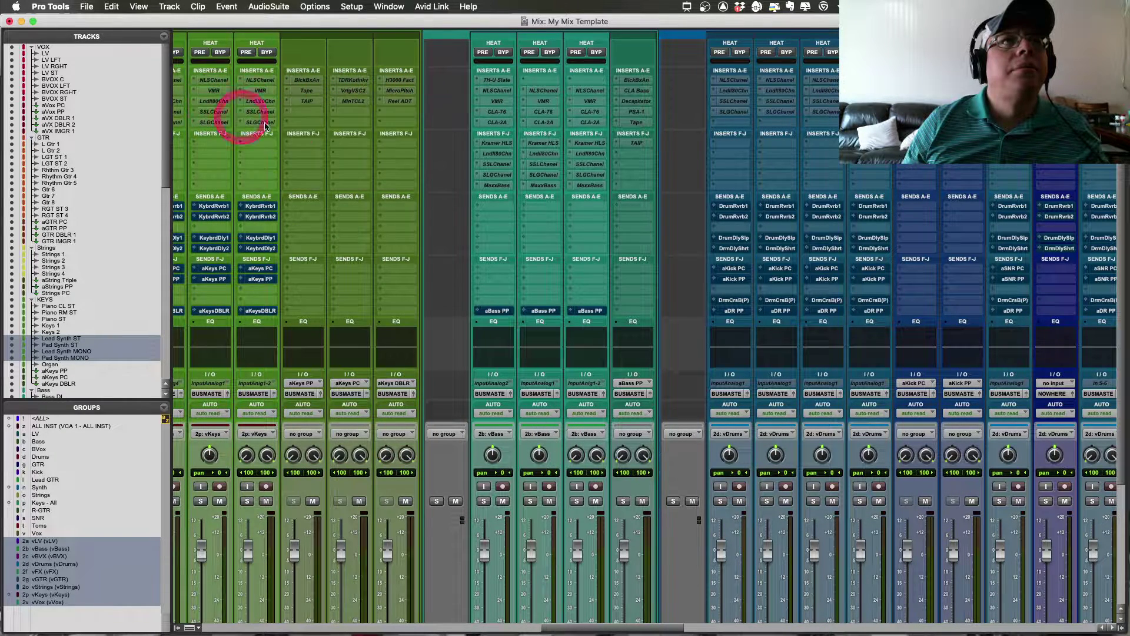
Step: Review the inserts and sends of the Bass DI, Bass Mic, BASS (ST) and aBass PP tracks
scroll(433, 188, "down", 5)
scroll(471, 247, "right", 5)
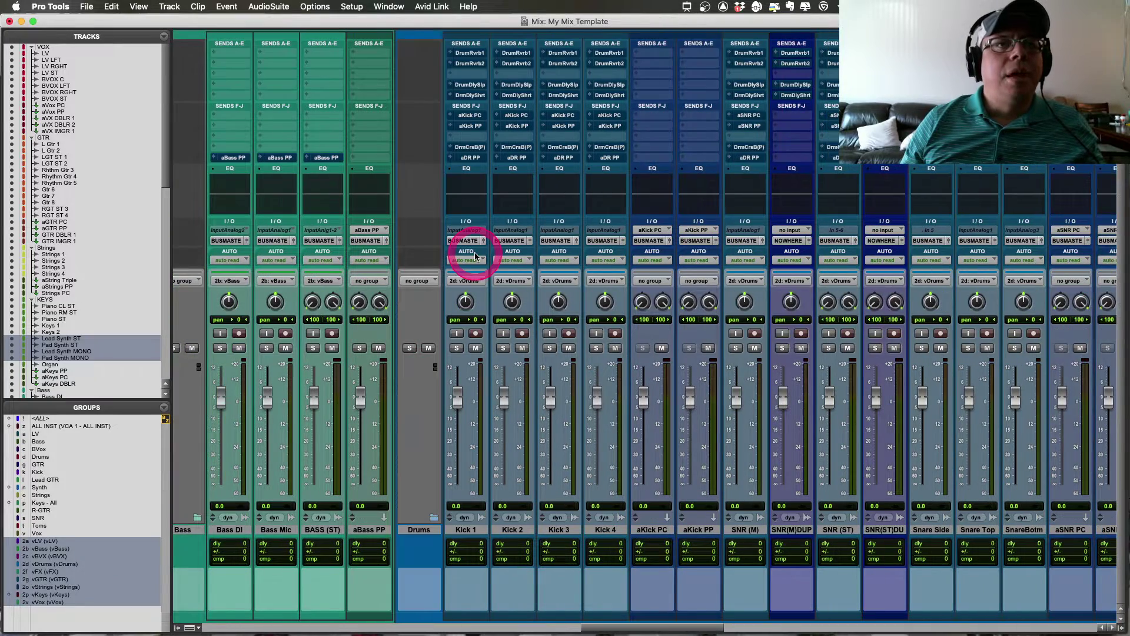
scroll(477, 248, "up", 5)
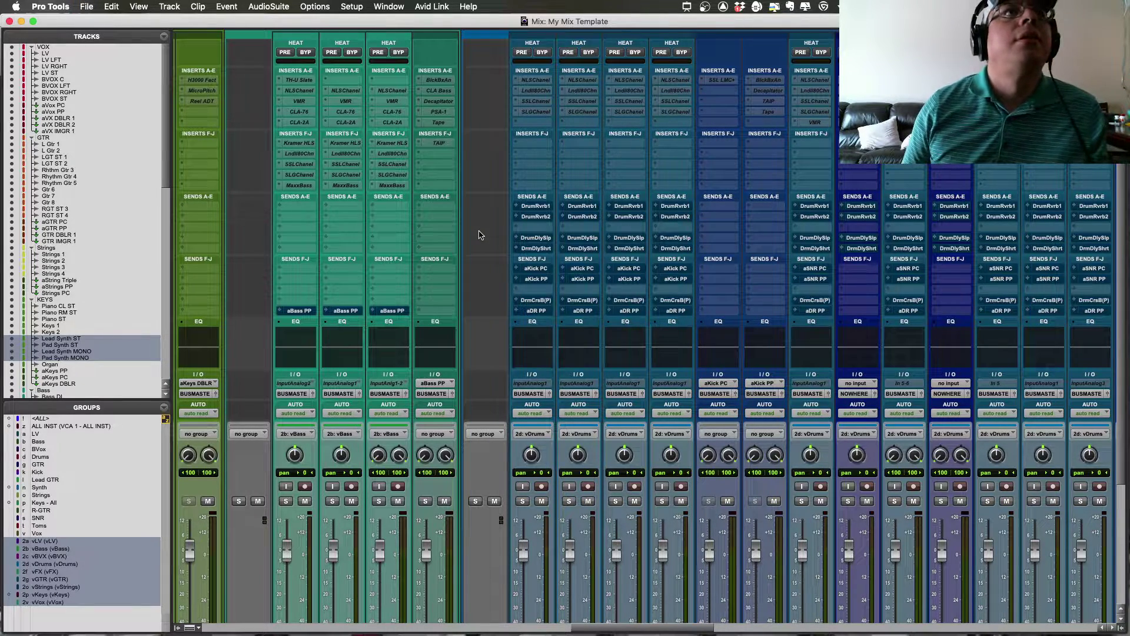
left_click(430, 195)
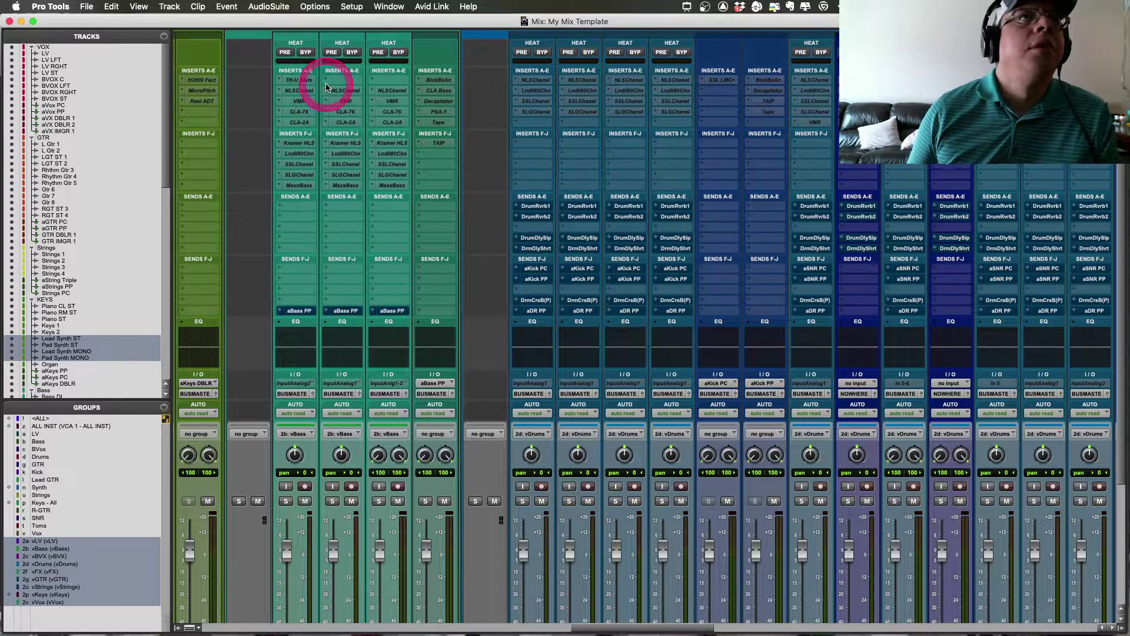
scroll(306, 271, "down", 5)
scroll(307, 354, "up", 5)
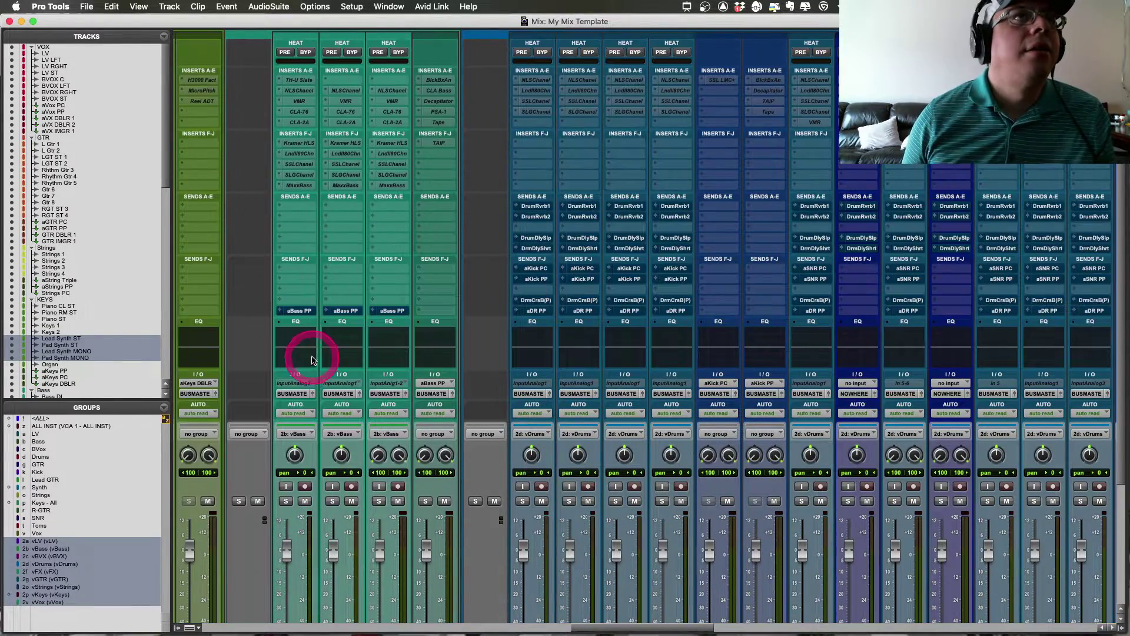
Step: Make the TH-U Slate insert on the Bass DI track active, examine its plug-in window, and close the window
right_click(293, 83)
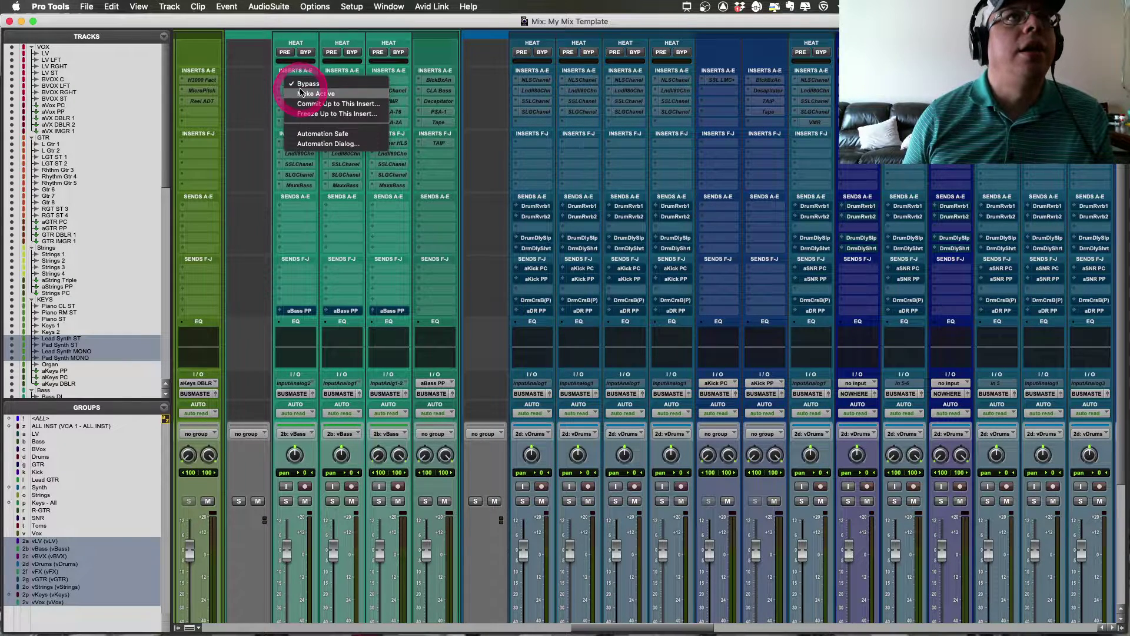
left_click(297, 87)
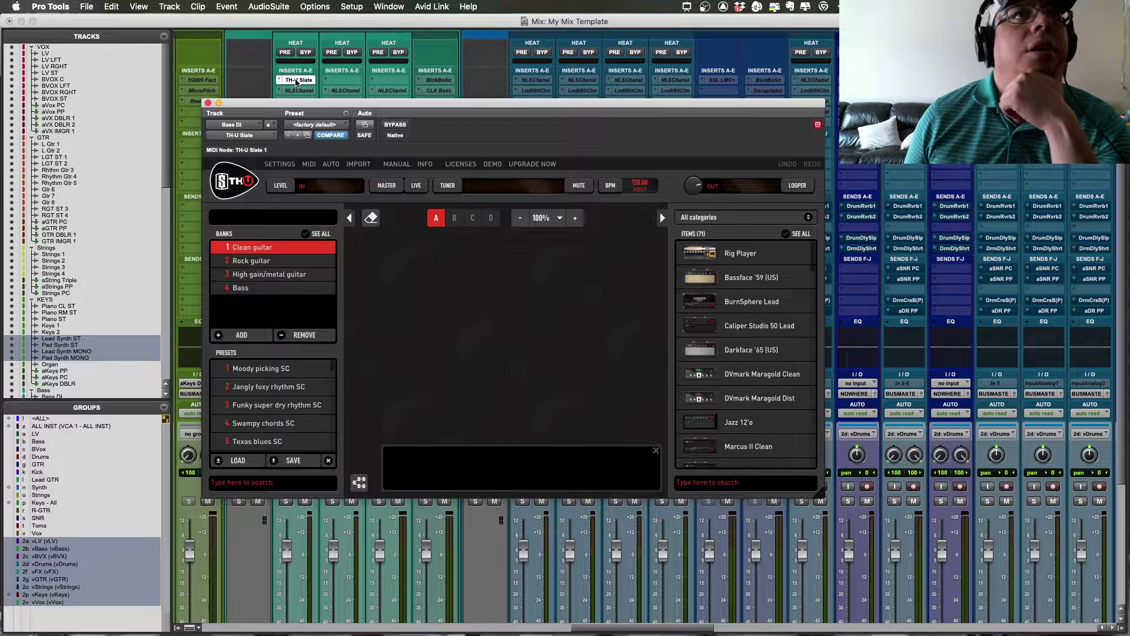
left_click_drag(309, 109, 320, 47)
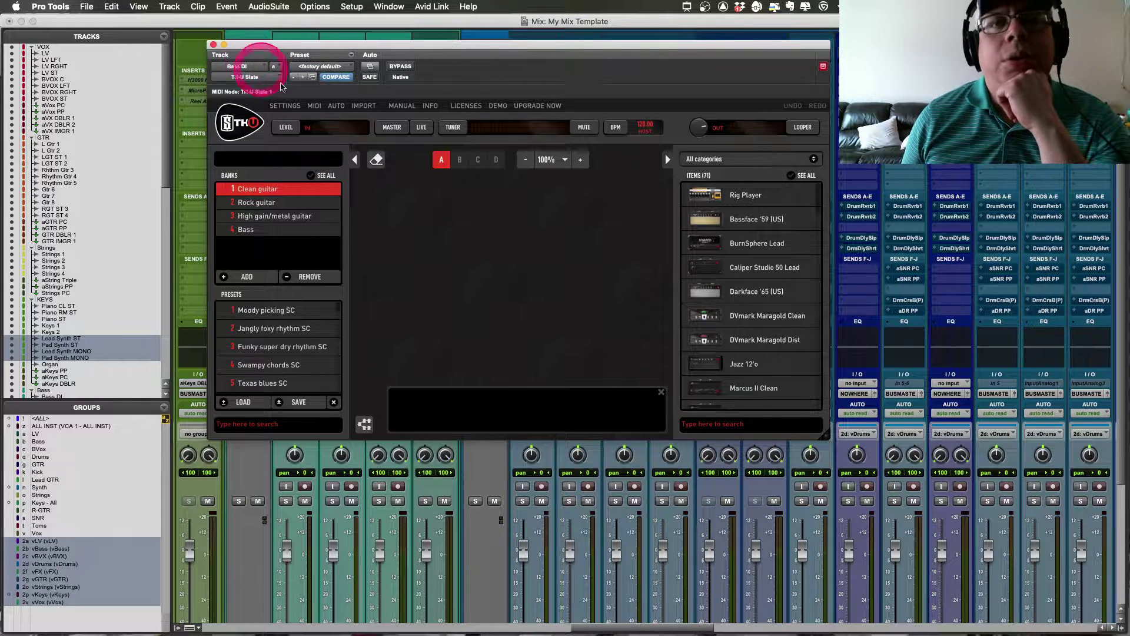
left_click(480, 304)
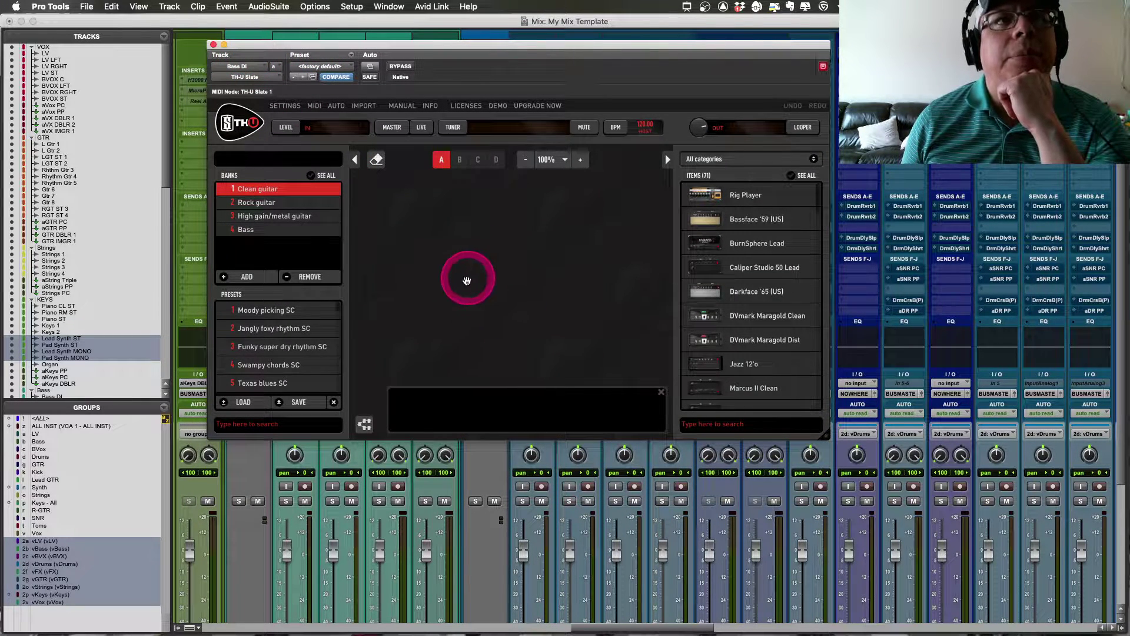
left_click(214, 44)
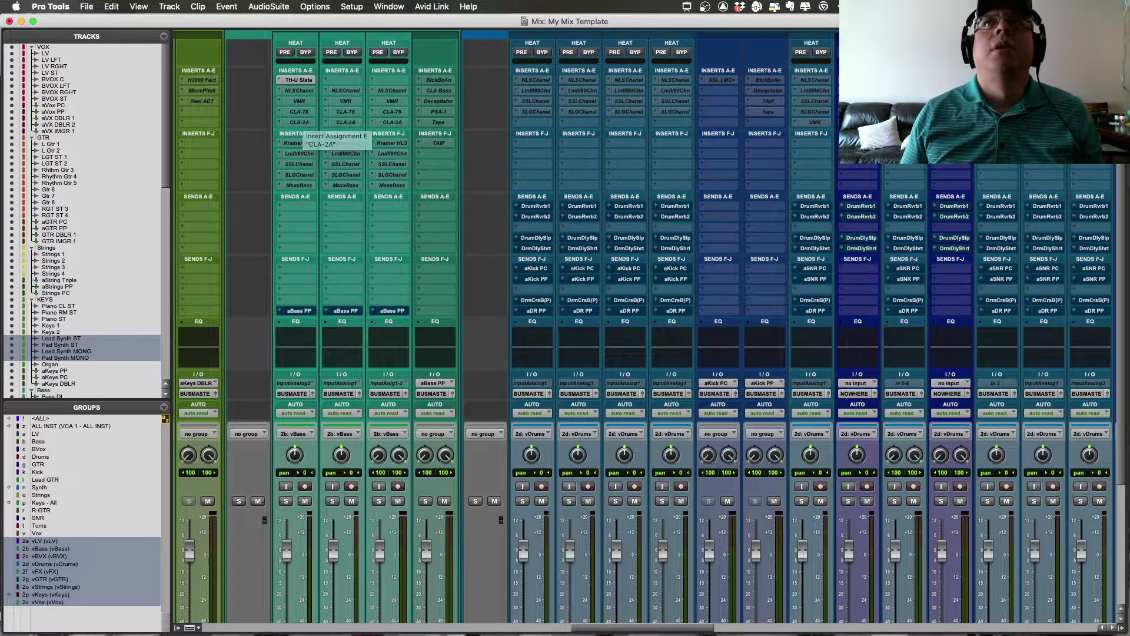
Step: Start annotating the screen and draw a freehand wave curve with a horizontal span line beneath it across the bass and drum tracks
left_click(690, 5)
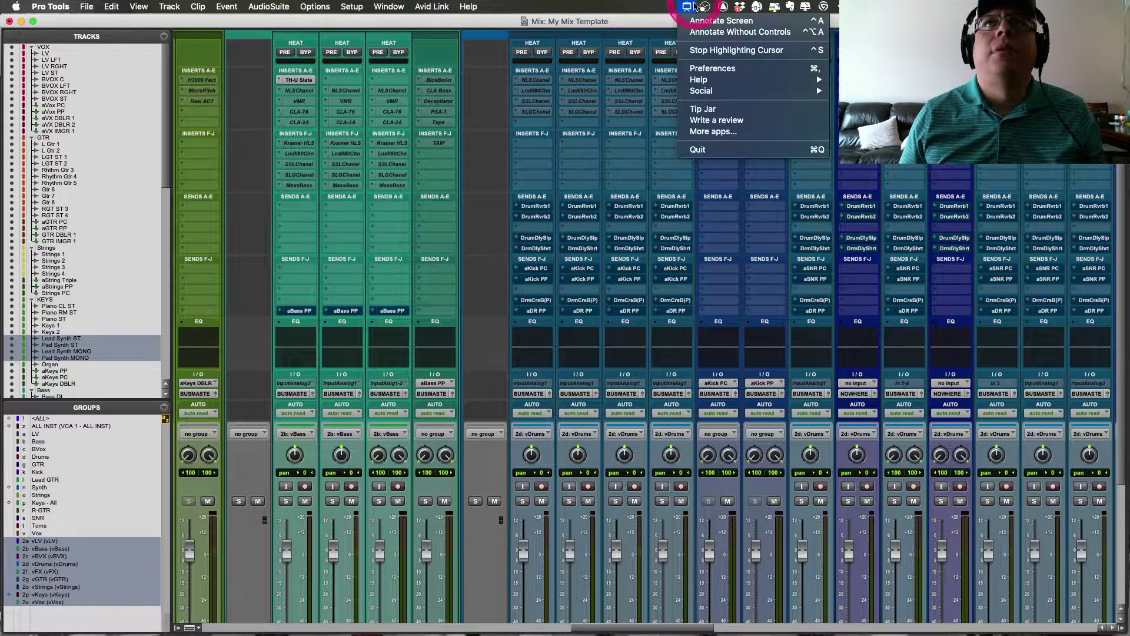
left_click(719, 21)
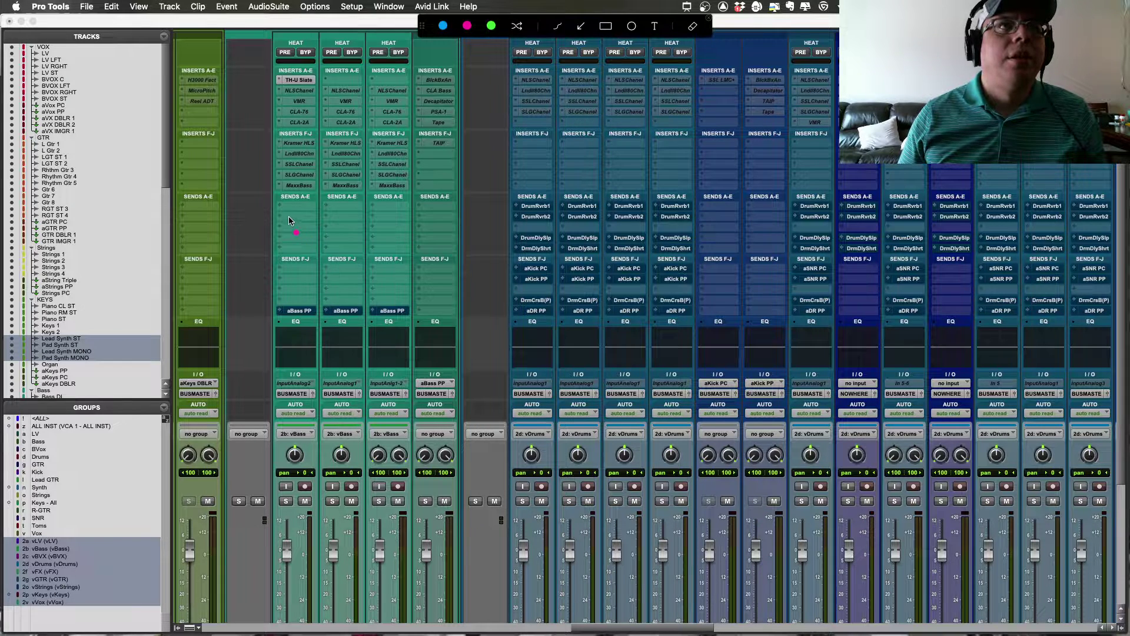
left_click_drag(278, 207, 319, 209)
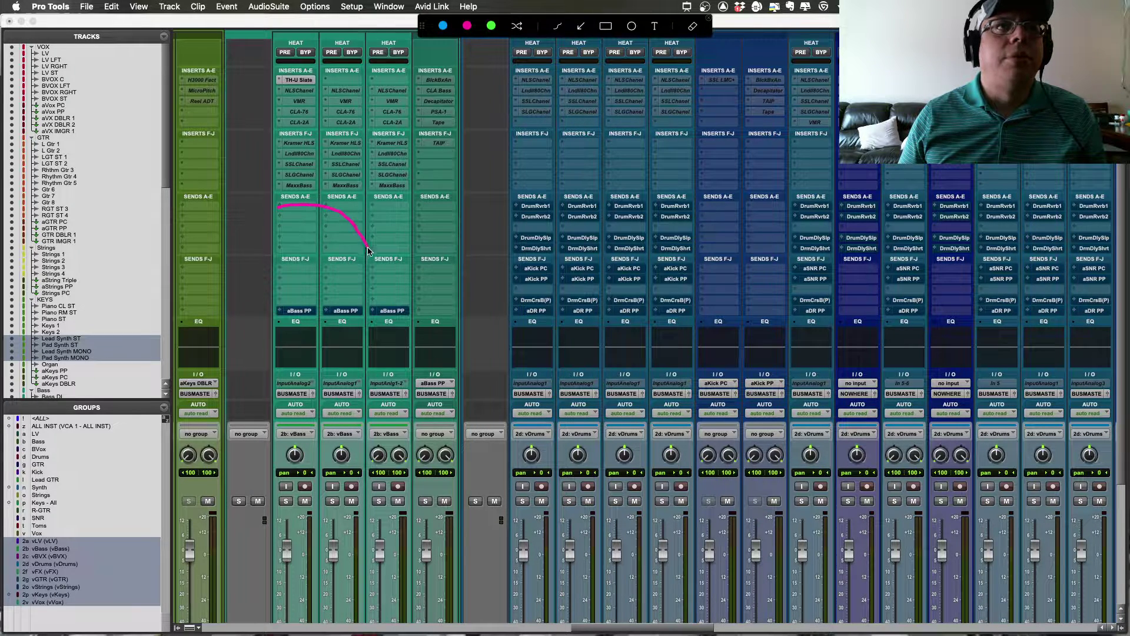
mouse_move(368, 250)
left_mouse_down()
mouse_move(398, 339)
mouse_move(435, 398)
mouse_move(521, 405)
mouse_move(564, 312)
mouse_move(592, 289)
mouse_move(620, 290)
left_mouse_up()
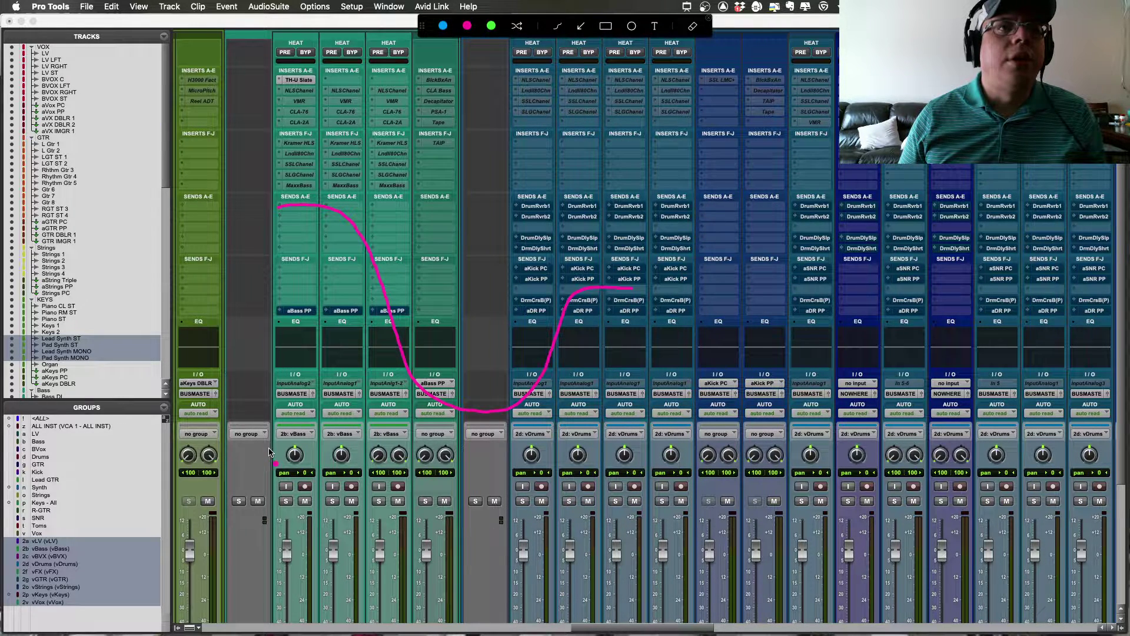
left_click_drag(273, 442, 666, 445)
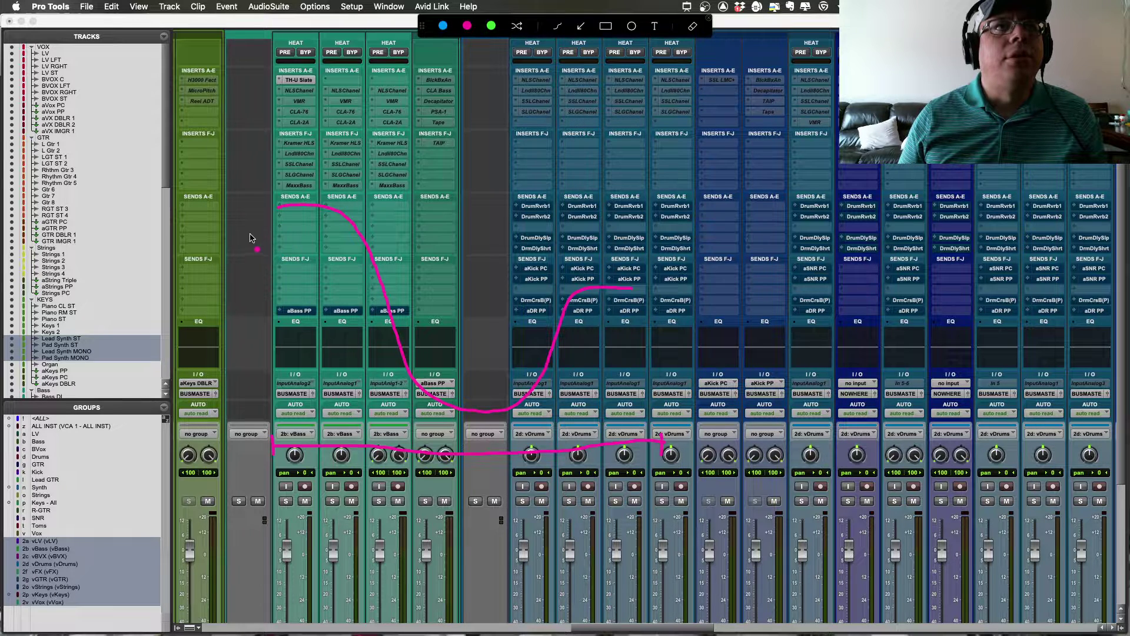
Step: Draw a dashed horizontal line with a downward arrow across the wave, plus spiky waveforms and short dashes beside the Bass DI inserts
left_click_drag(232, 234, 287, 236)
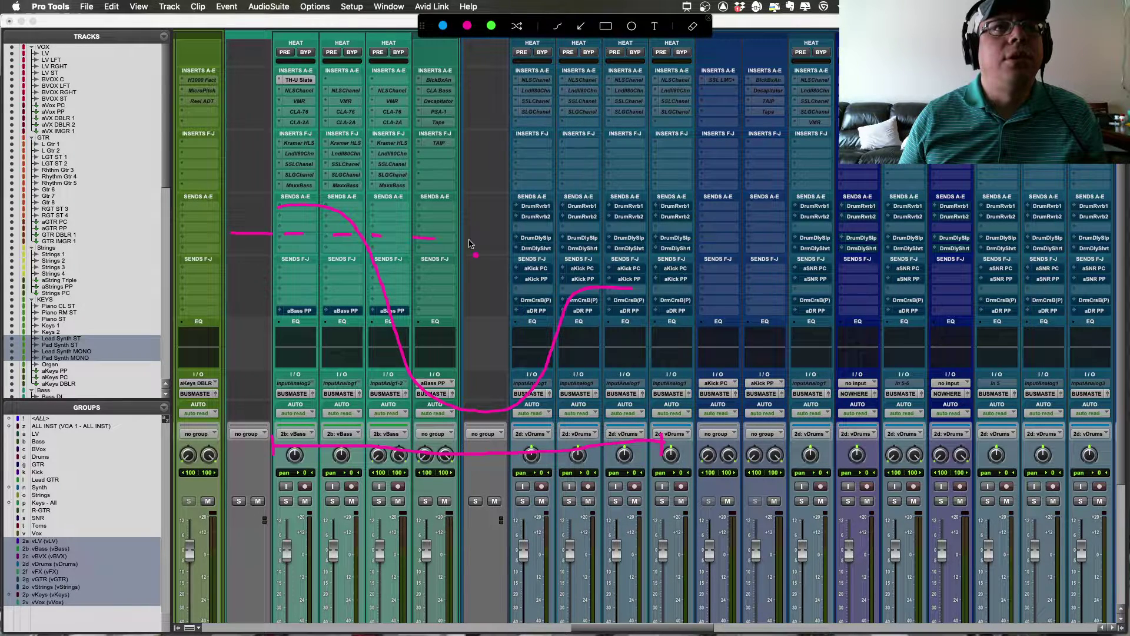
left_click_drag(470, 239, 480, 240)
left_click_drag(528, 239, 539, 239)
left_click_drag(609, 238, 681, 236)
mouse_move(321, 214)
left_mouse_down()
mouse_move(308, 288)
mouse_move(327, 275)
left_mouse_up()
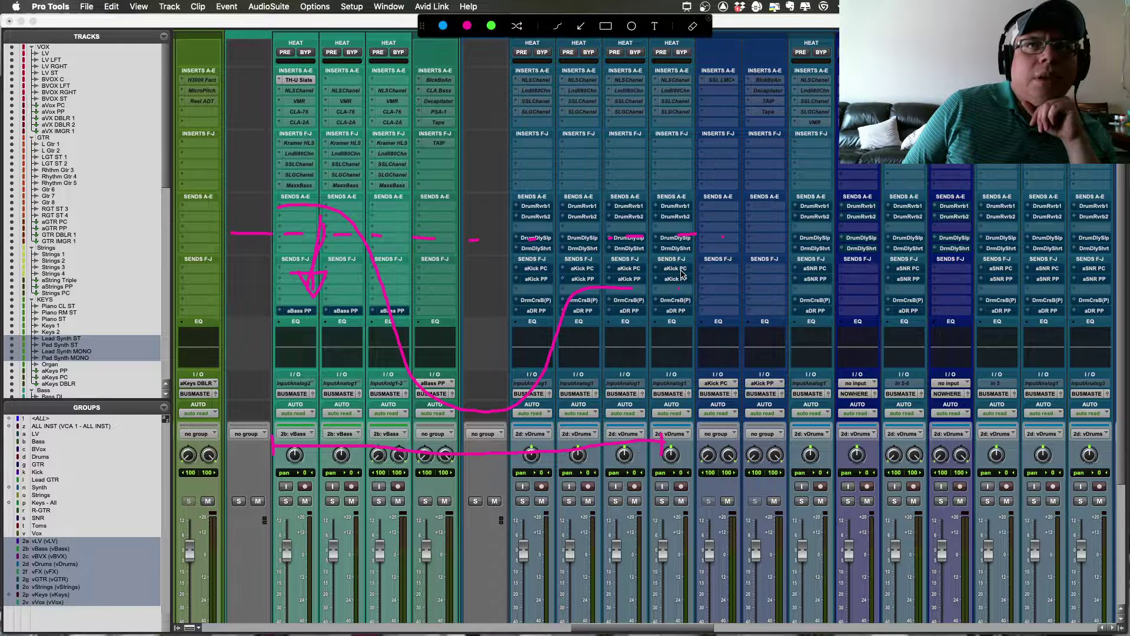
mouse_move(681, 274)
left_mouse_down()
mouse_move(688, 303)
mouse_move(717, 325)
mouse_move(764, 274)
mouse_move(841, 302)
mouse_move(848, 323)
left_mouse_up()
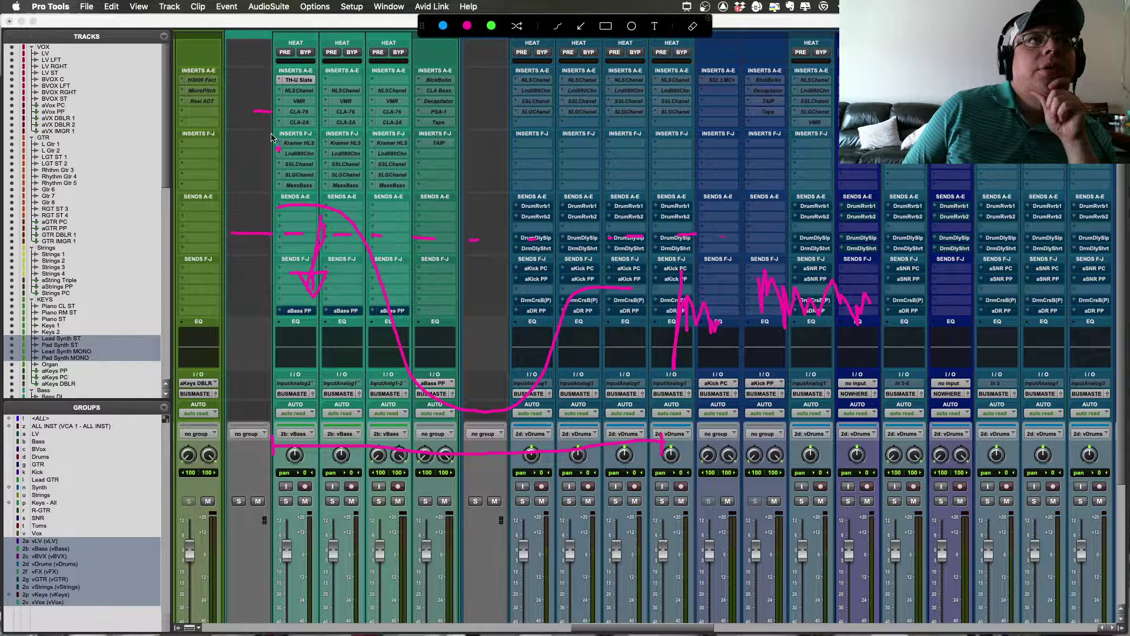
left_click_drag(260, 142, 248, 142)
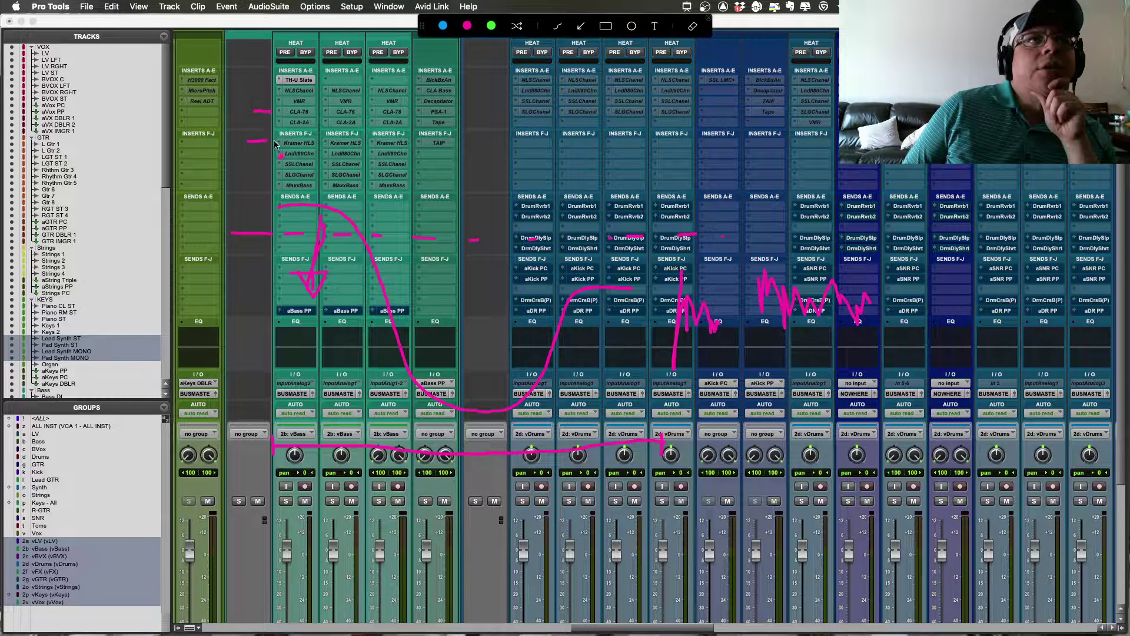
Step: Stop annotating the screen and turn cursor highlighting back on
left_click(687, 7)
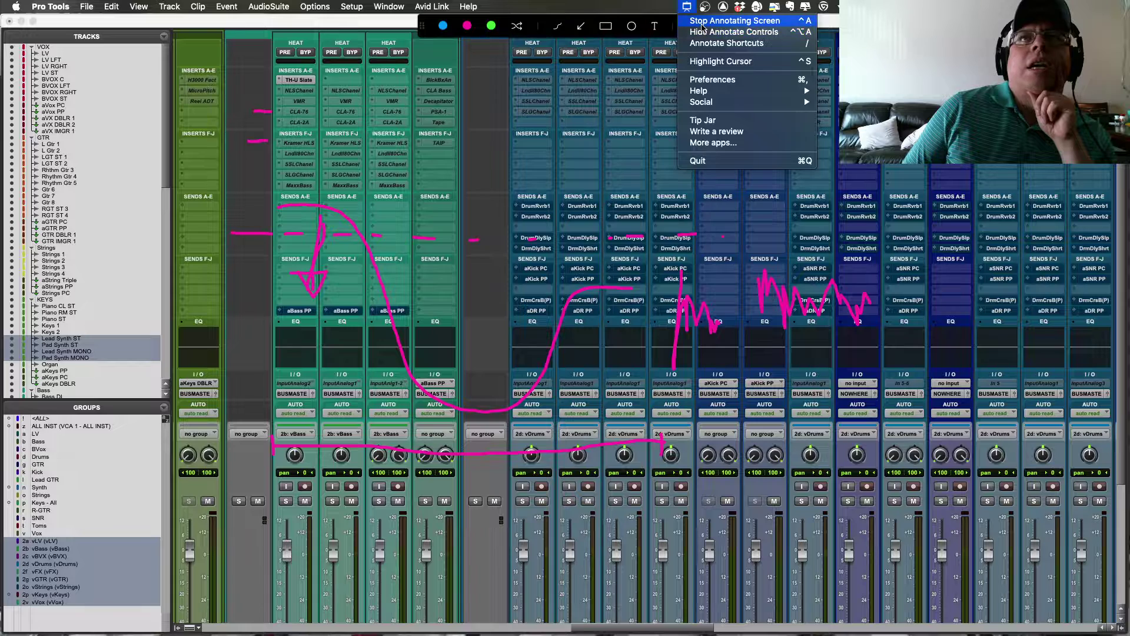
left_click(702, 20)
left_click(690, 6)
left_click(703, 52)
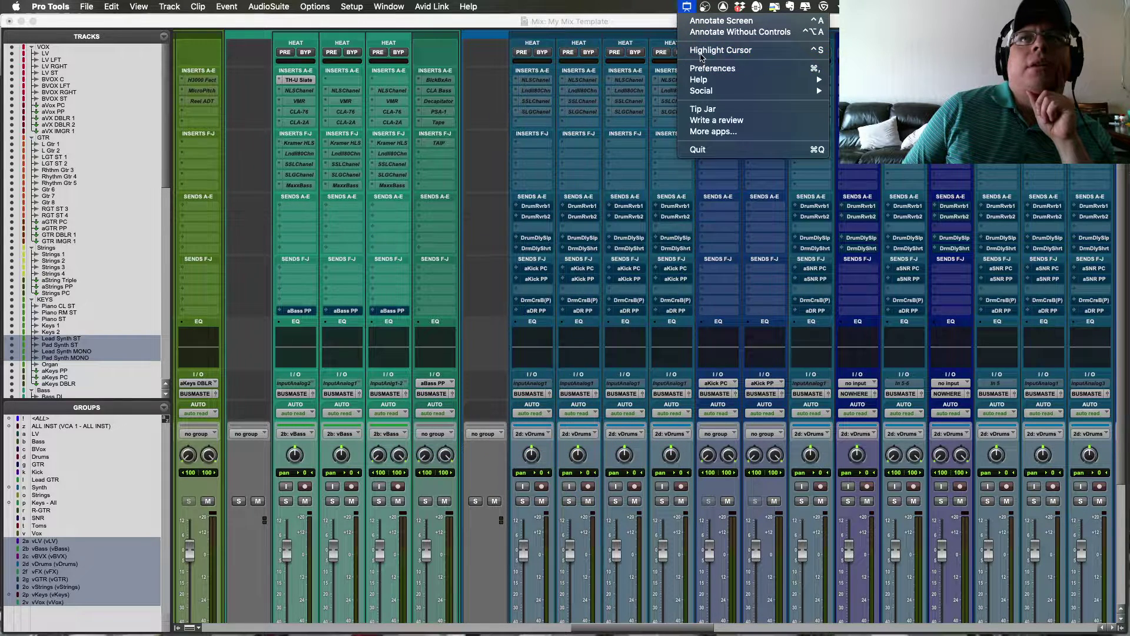
Step: Take the TH-U Slate insert on the Bass DI track out of bypass and make it inactive
right_click(304, 82)
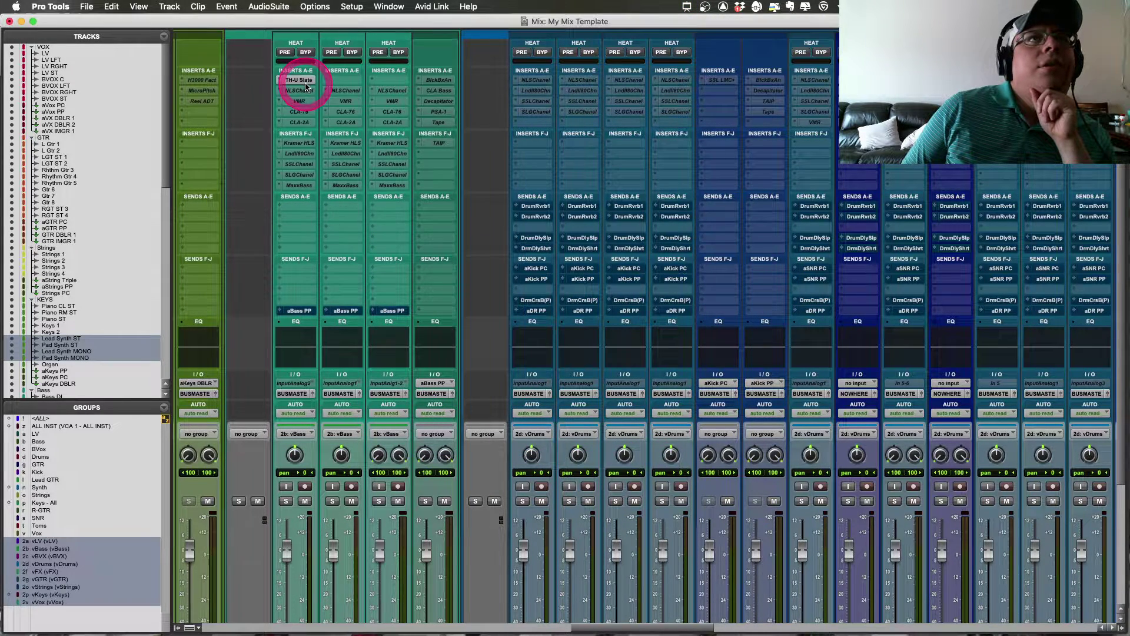
left_click(308, 84)
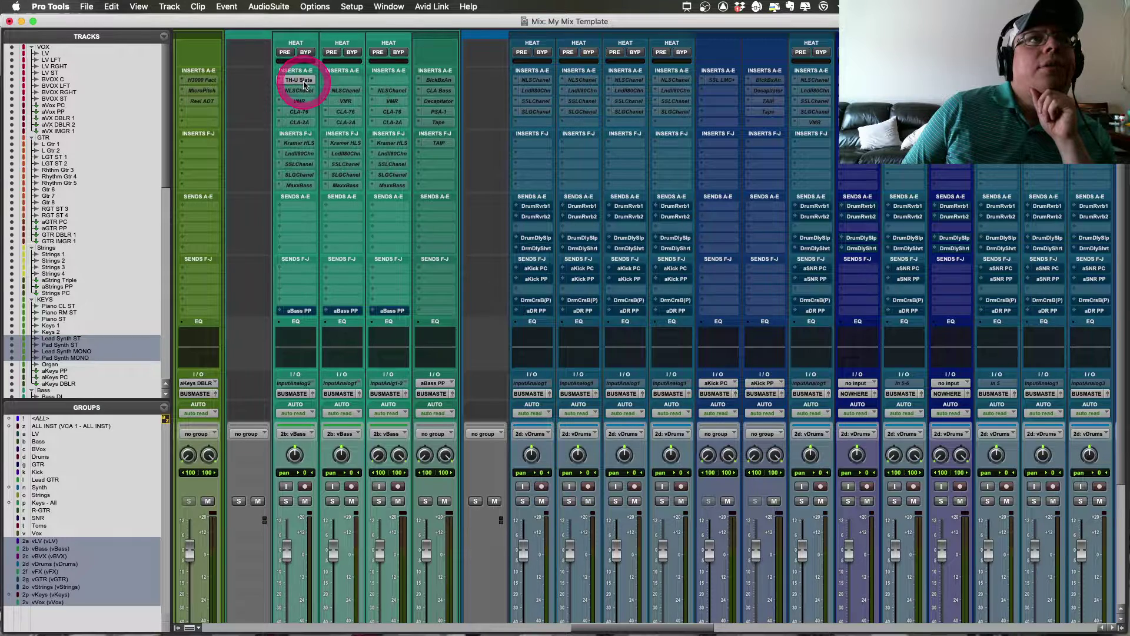
right_click(300, 82)
left_click(311, 97)
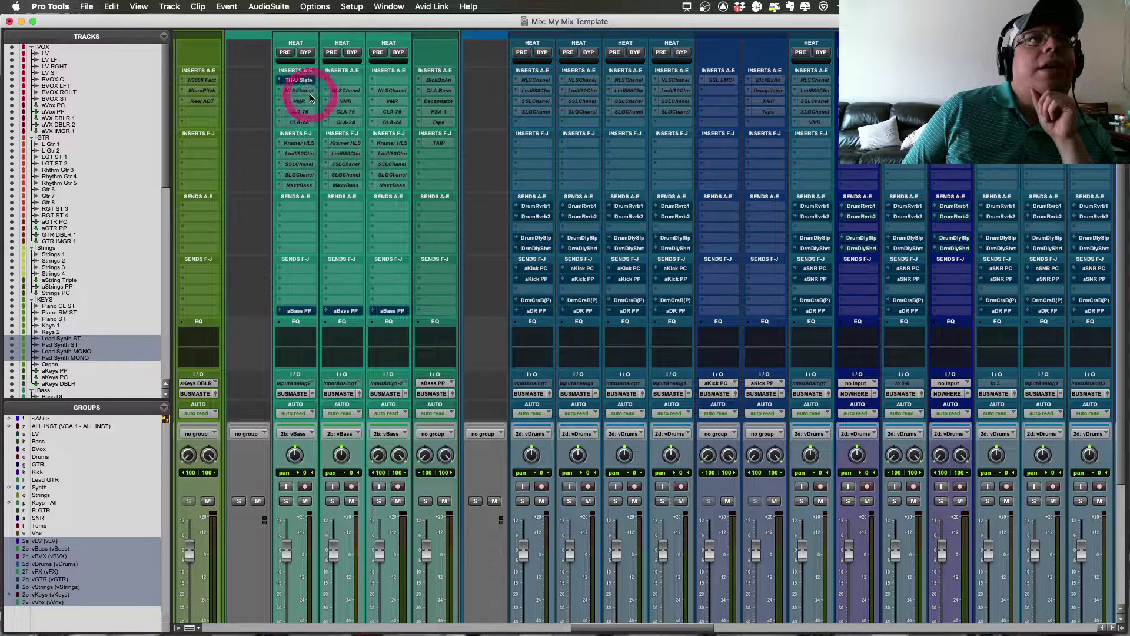
Step: Make the Kramer HLS insert on the Bass DI track active and open its plug-in window
right_click(300, 143)
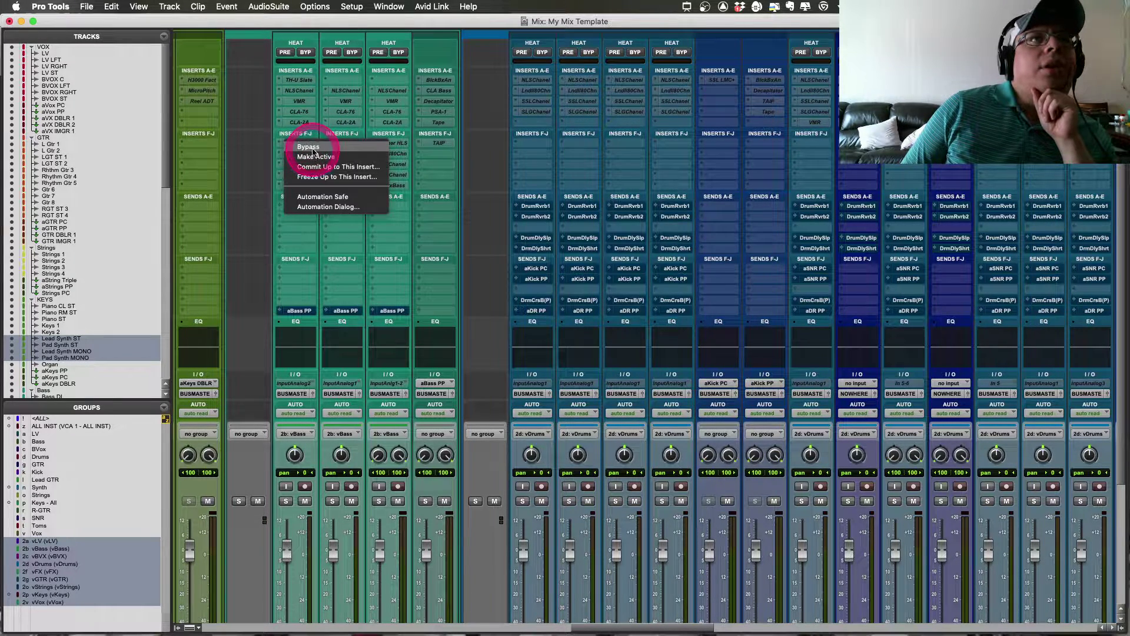
left_click(312, 151)
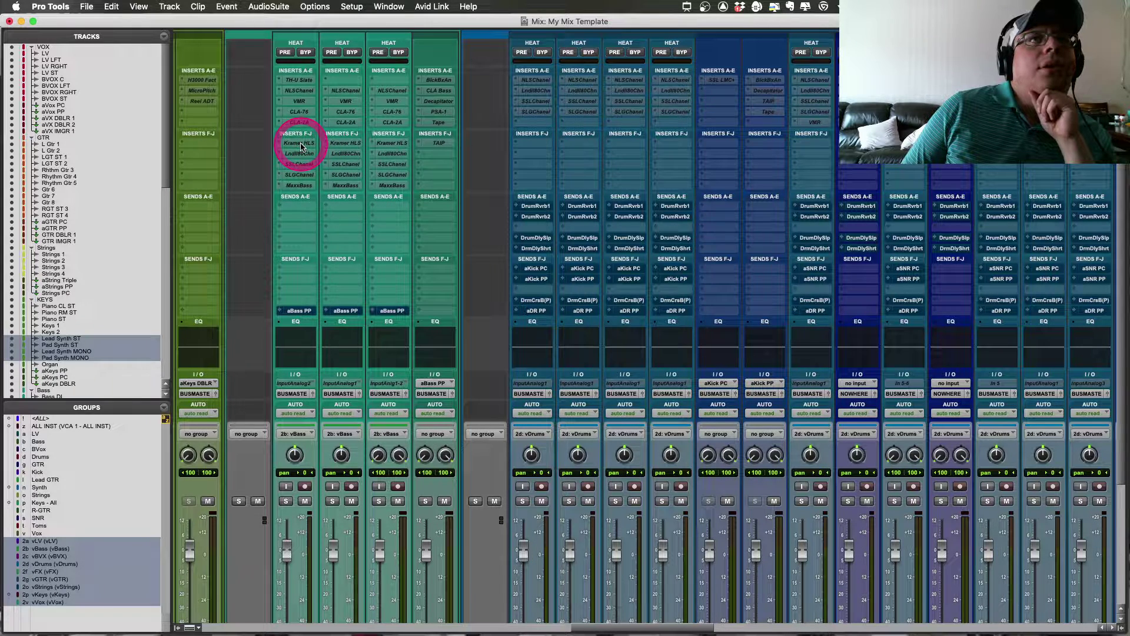
right_click(301, 146)
left_click(309, 151)
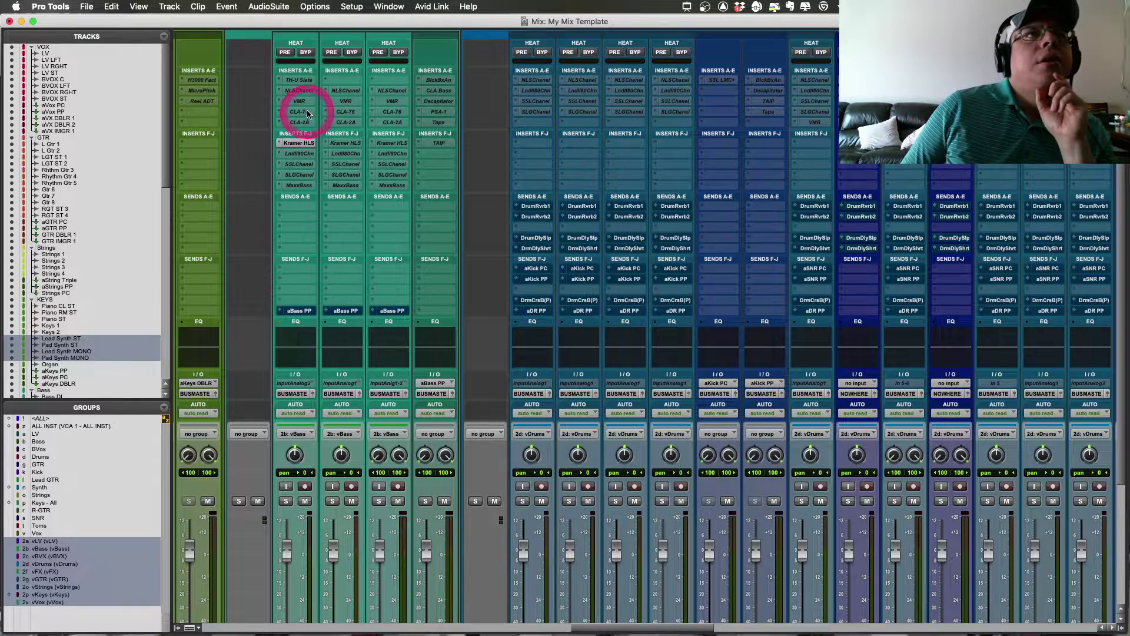
left_click(301, 145)
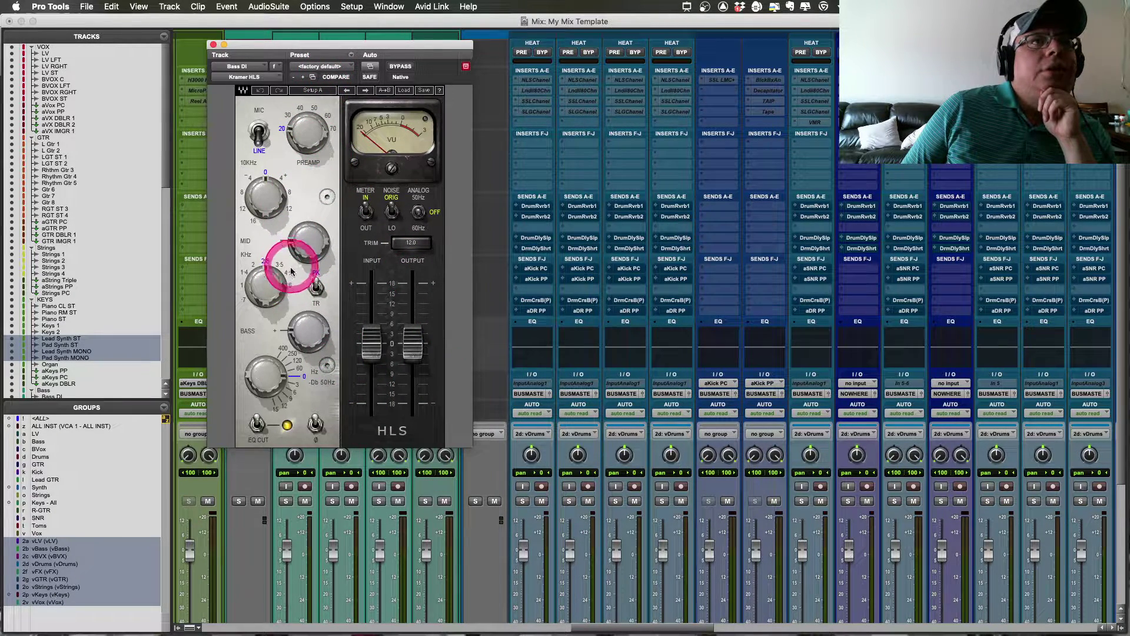
Step: Set the Kramer HLS bass frequency to 60 Hz, try its bass gain knob, and close the plug-in window
left_click(268, 380)
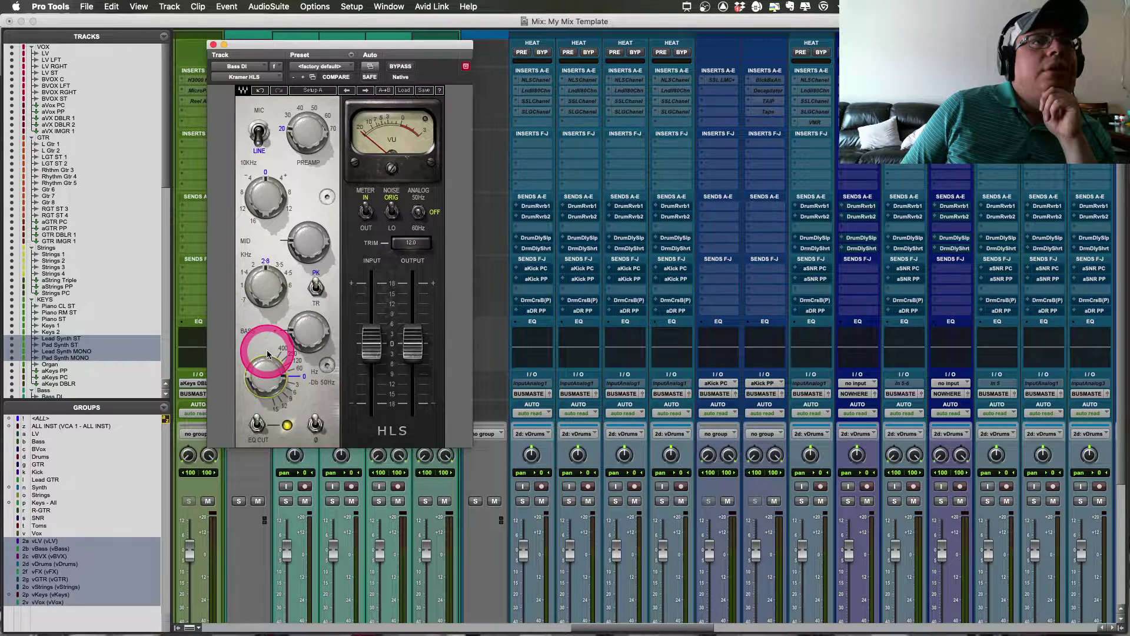
left_click_drag(266, 374, 268, 423)
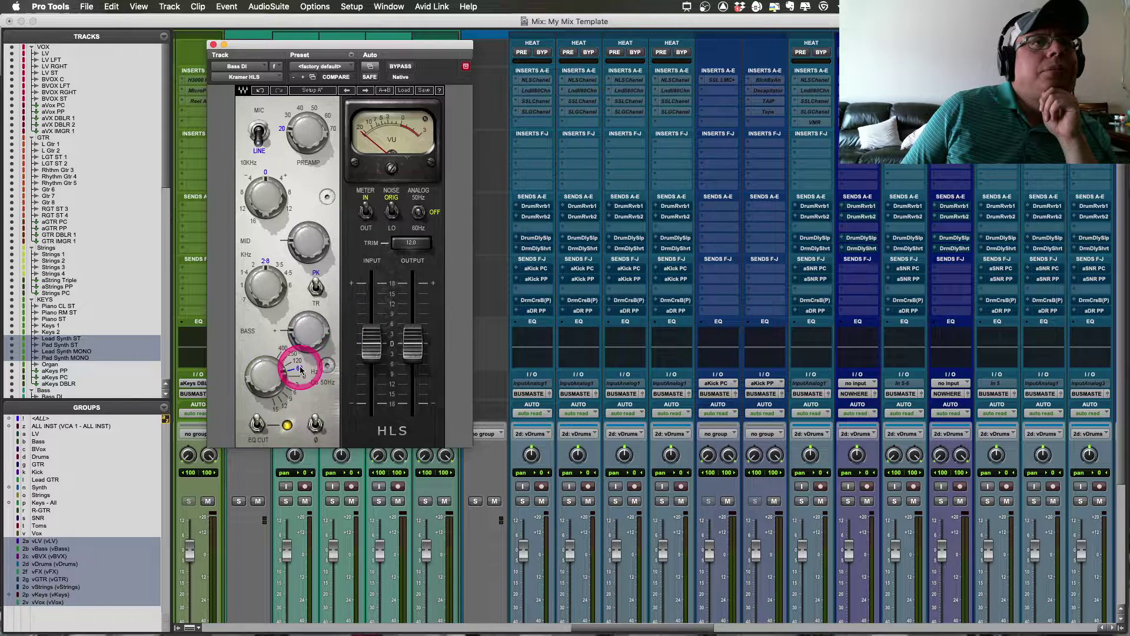
left_click_drag(306, 332, 315, 278)
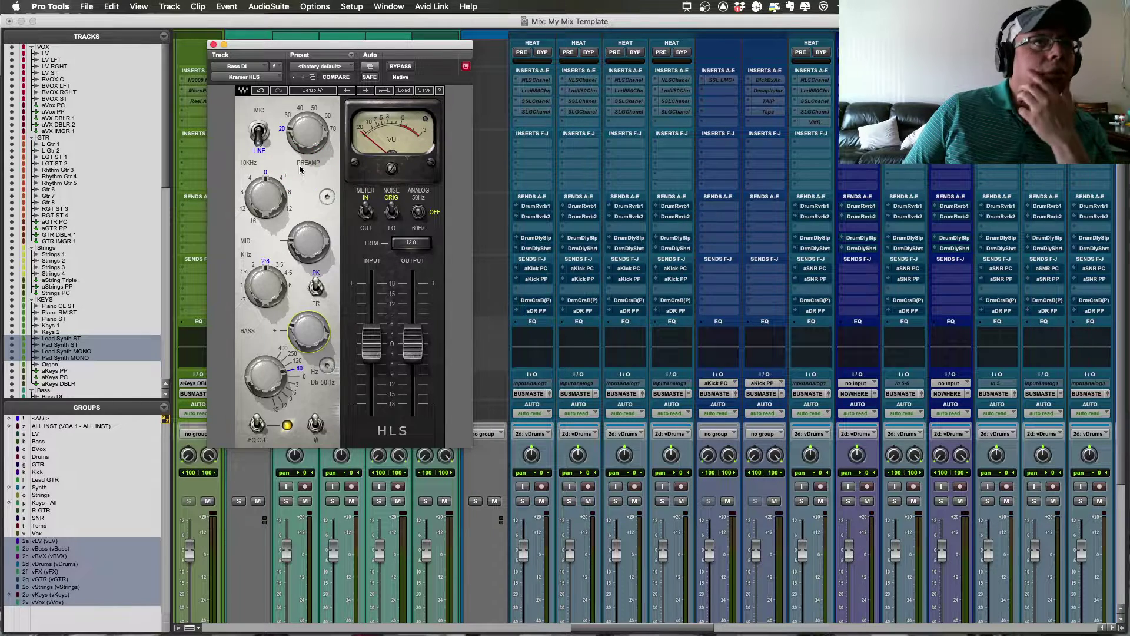
left_click(375, 222)
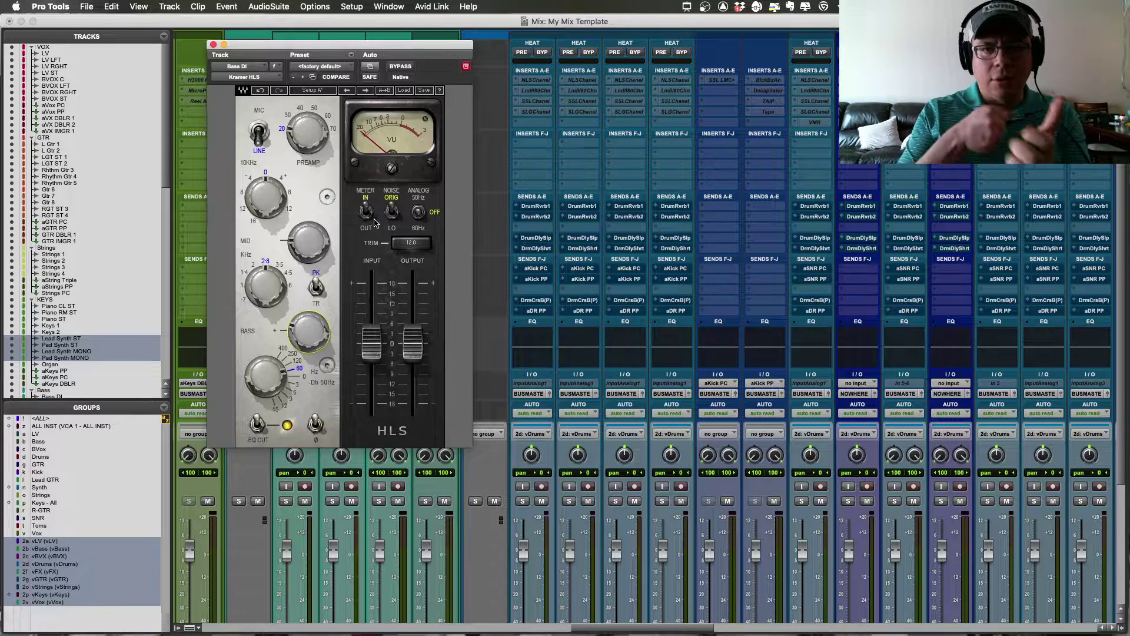
left_click(308, 224)
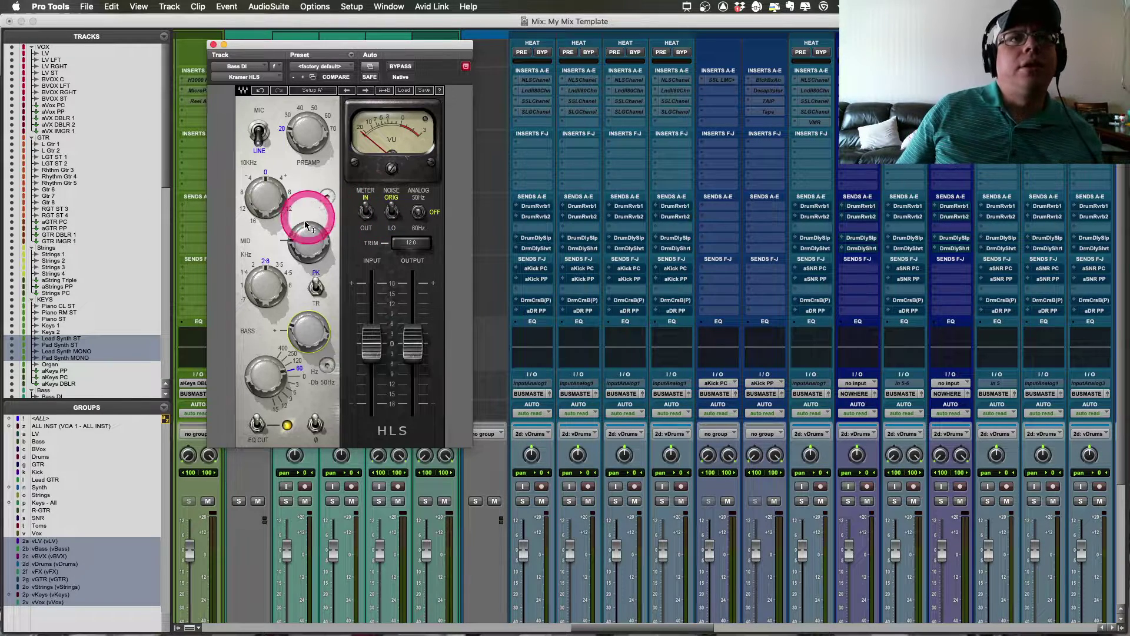
left_click(271, 126)
left_click(227, 61)
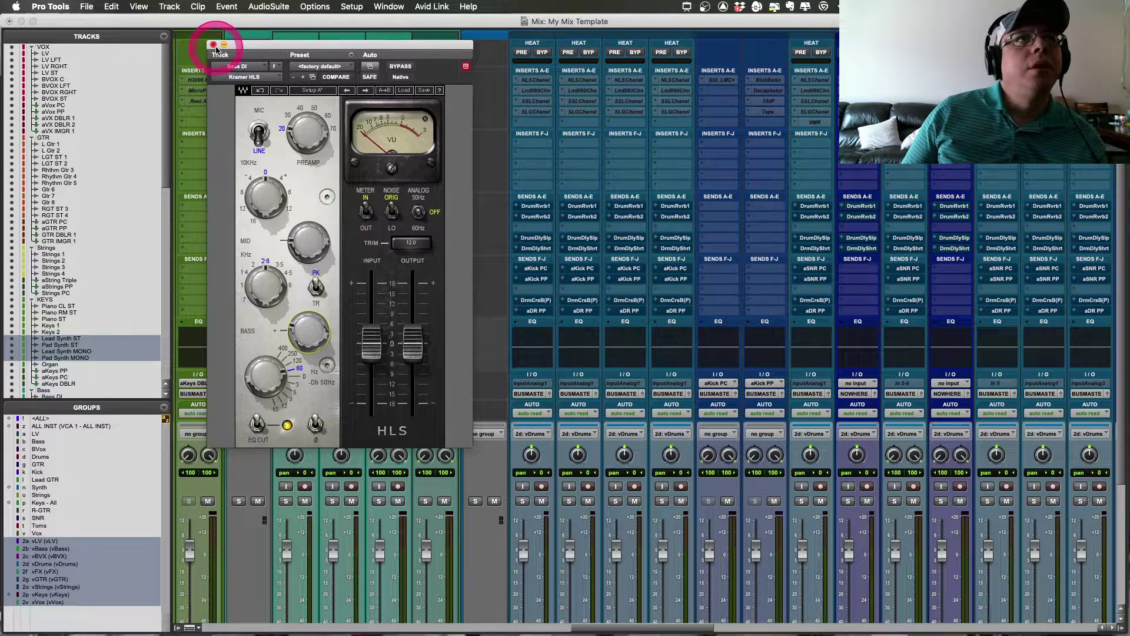
left_click(213, 45)
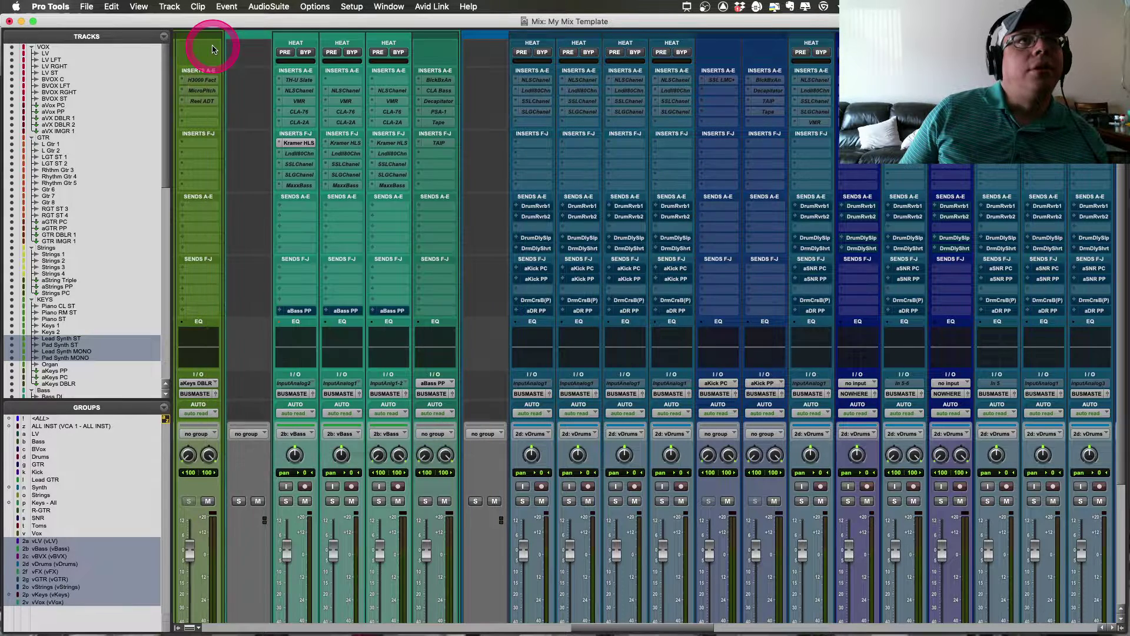
Step: Toggle the bypass of the Kramer HLS insert on the Bass DI track and make the insert inactive
right_click(301, 143)
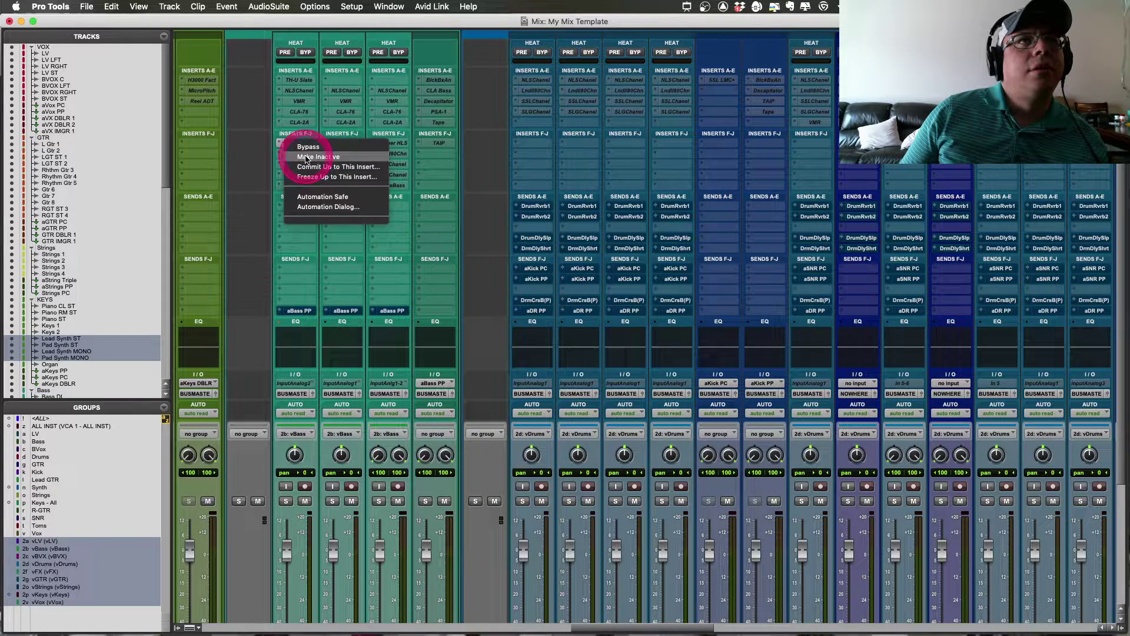
left_click(304, 147)
right_click(298, 144)
left_click(311, 156)
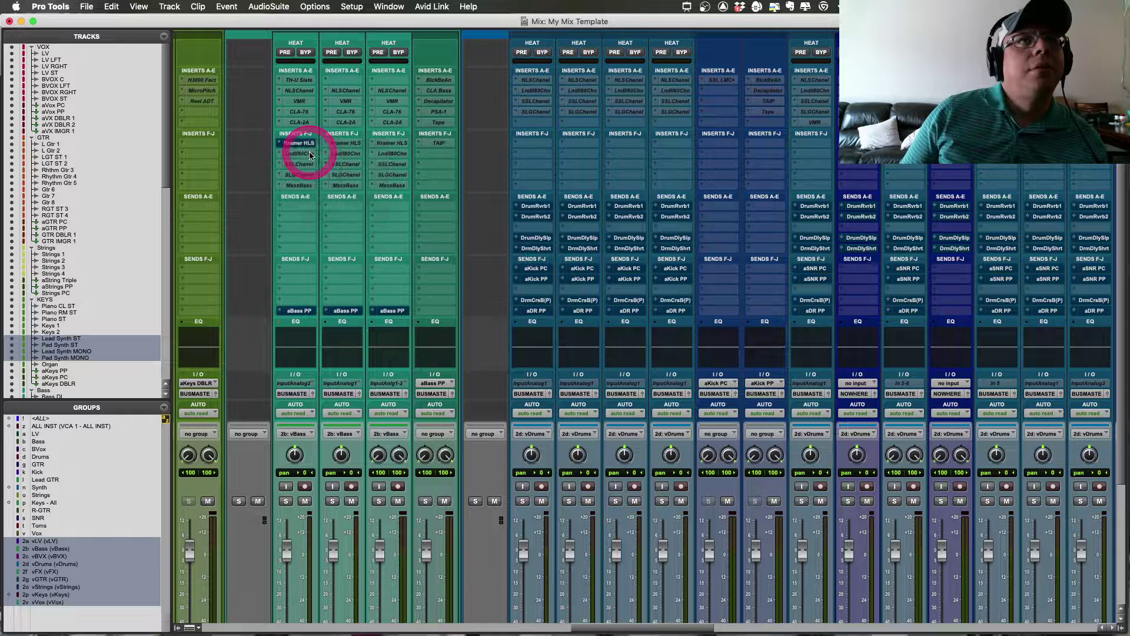
Step: Review the F-J inserts of the Bass DI track down to the MaxxBass plug-in in the last slot
left_click_drag(306, 146, 305, 186)
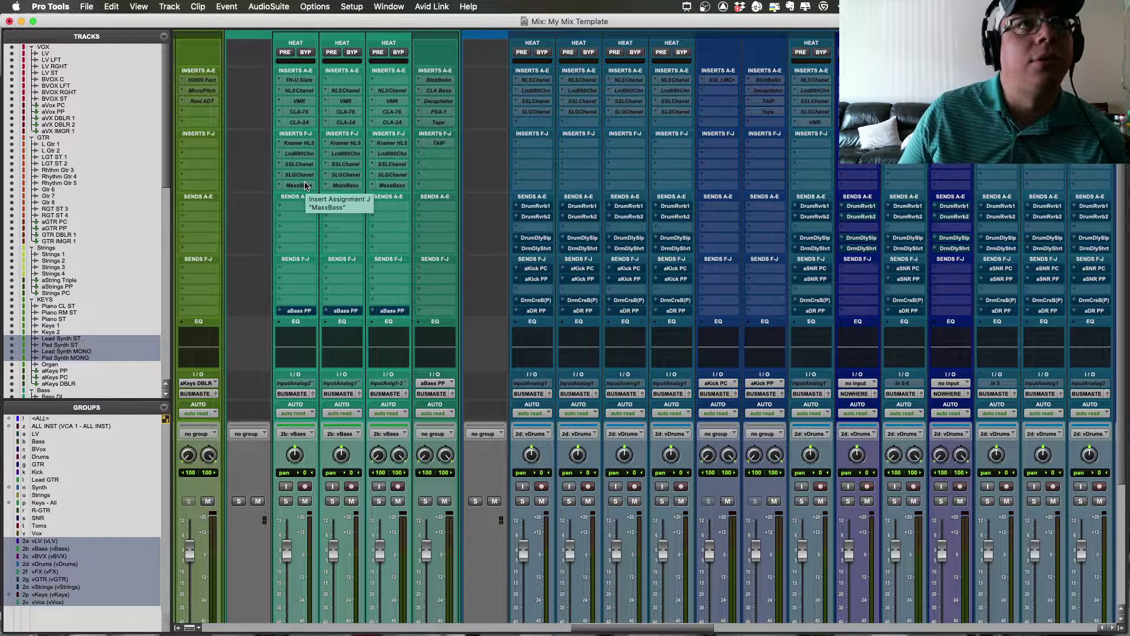
left_click(305, 186)
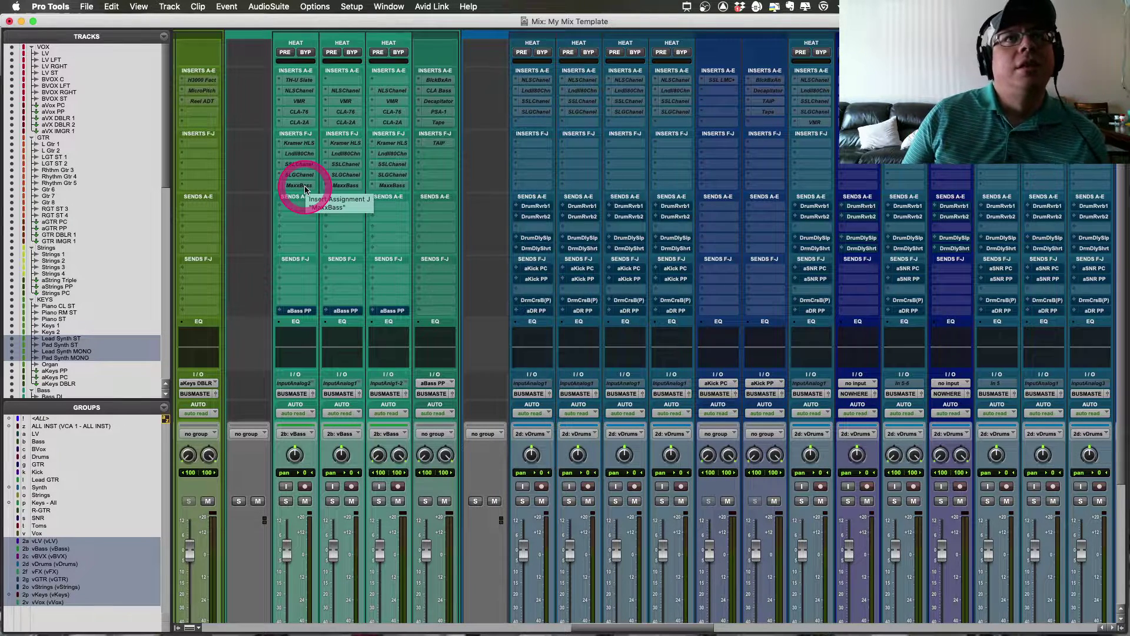
left_click(248, 101)
left_click(218, 52)
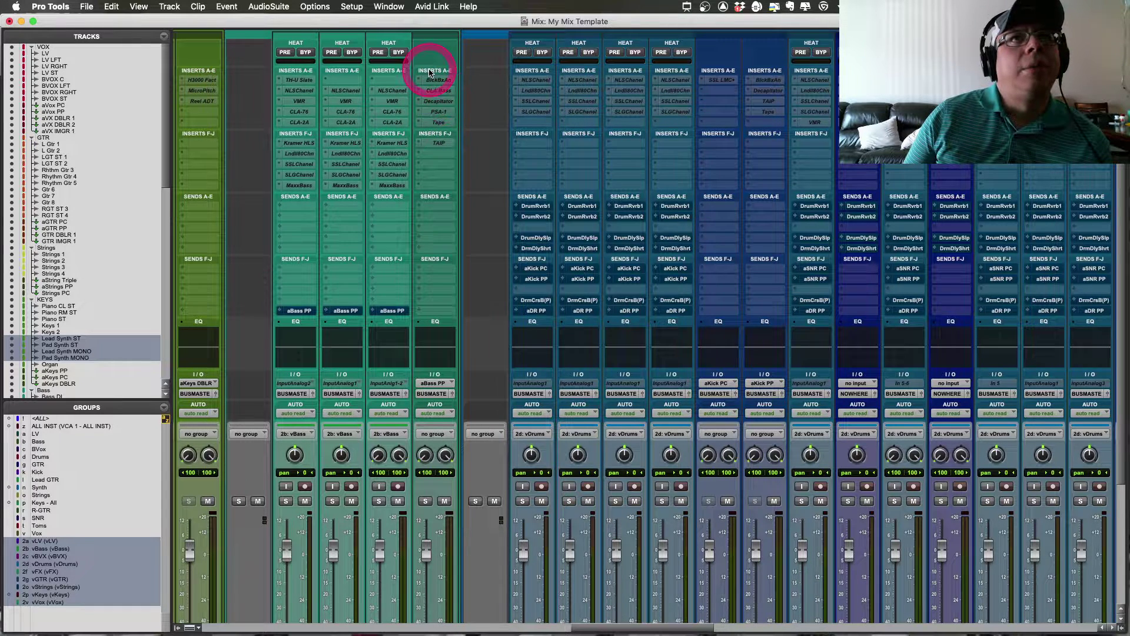
Step: Make the CLA Bass and Decapitator inserts on the aBass PP track active
left_click_drag(430, 72, 309, 190)
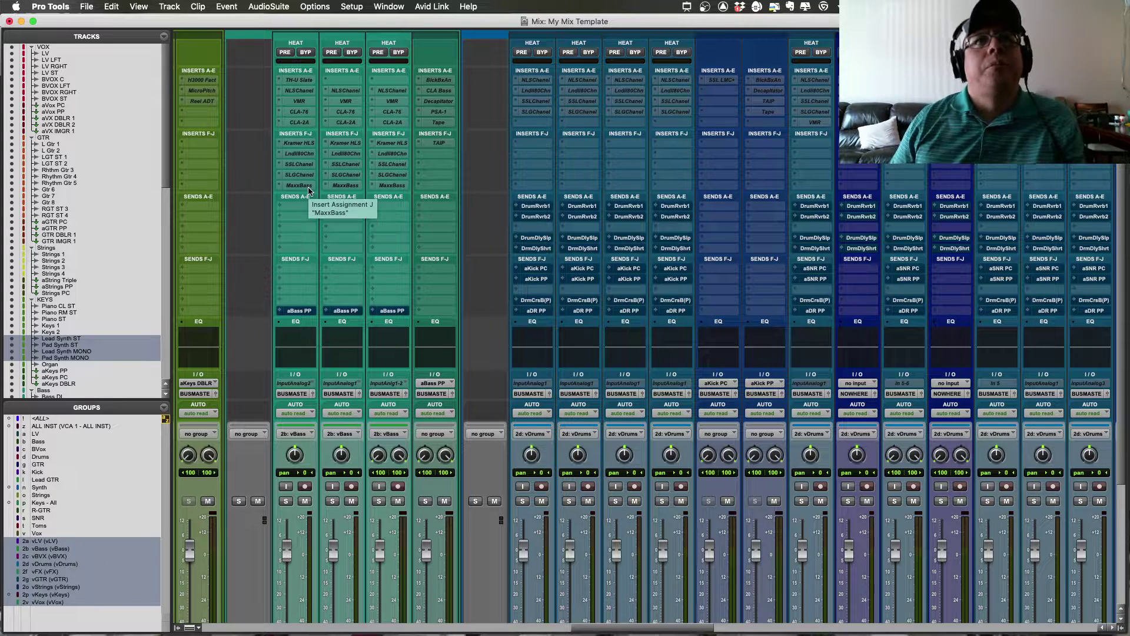
right_click(436, 96)
left_click(442, 95)
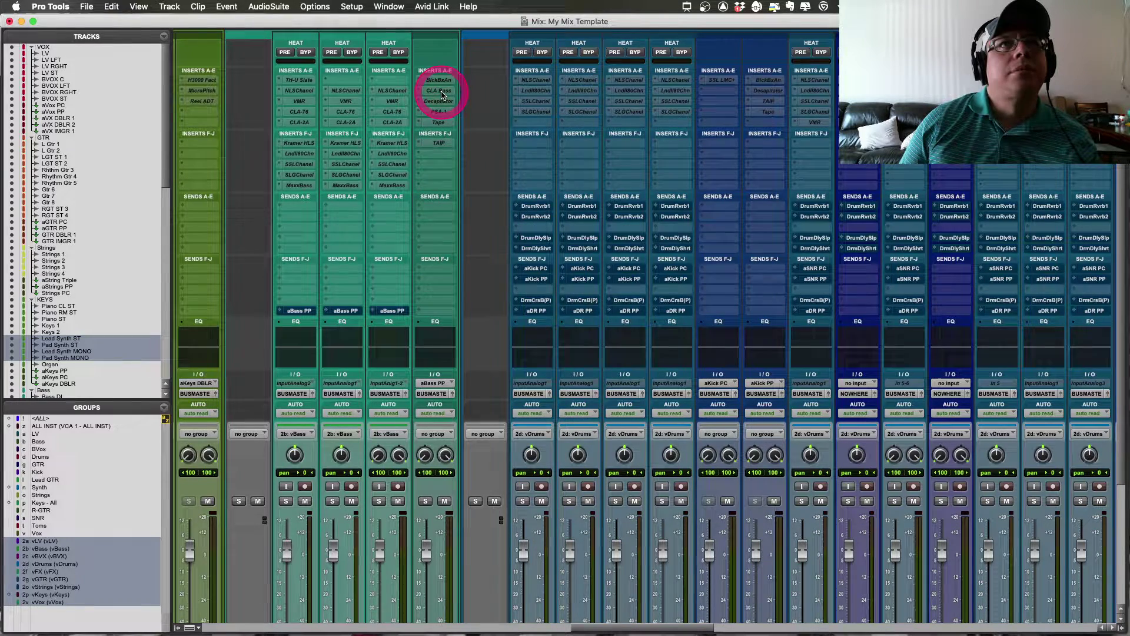
right_click(443, 95)
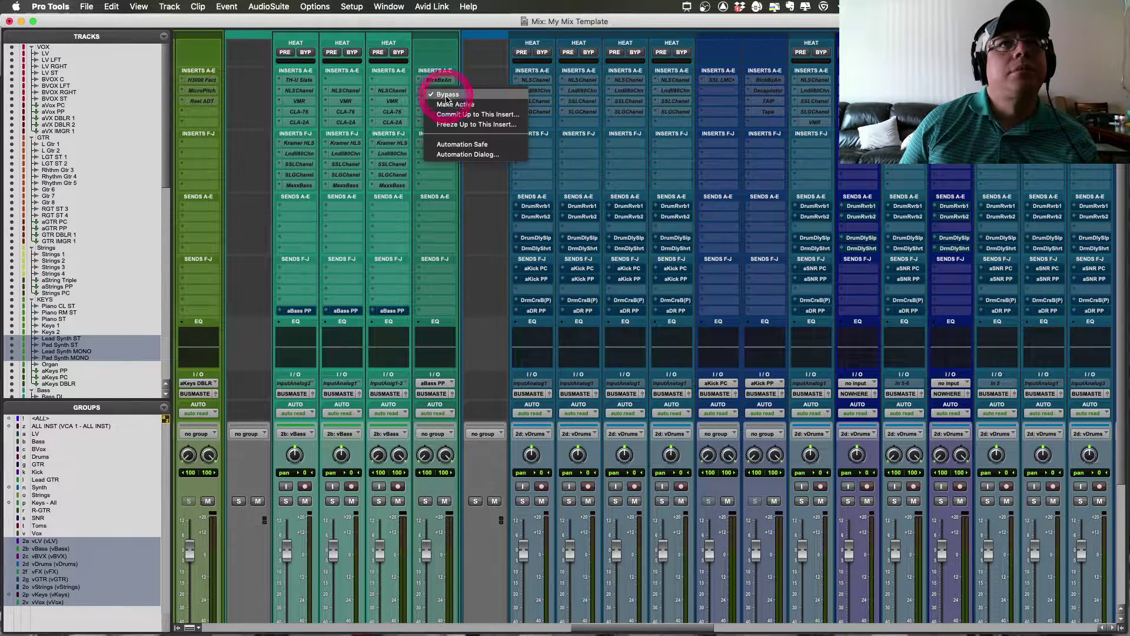
left_click(445, 106)
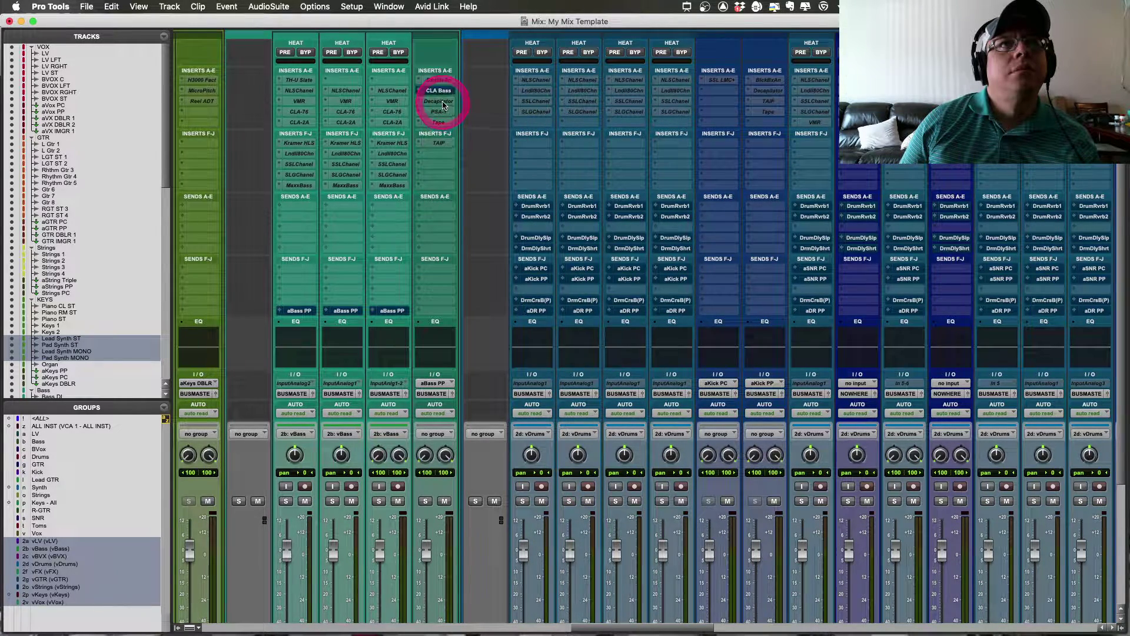
right_click(443, 104)
left_click(470, 93)
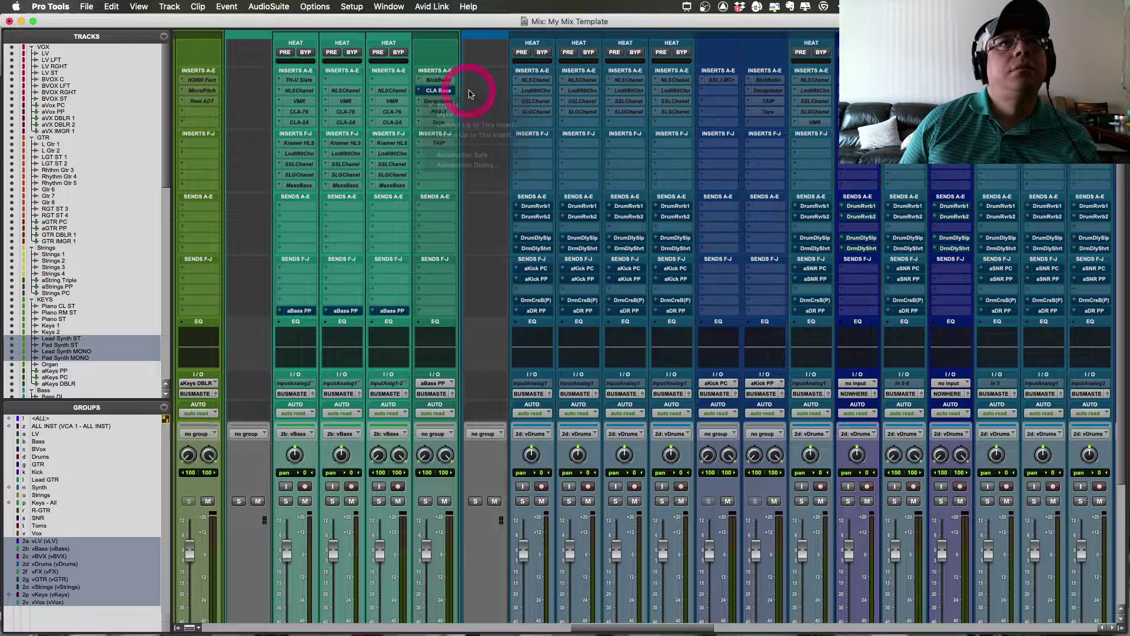
right_click(442, 103)
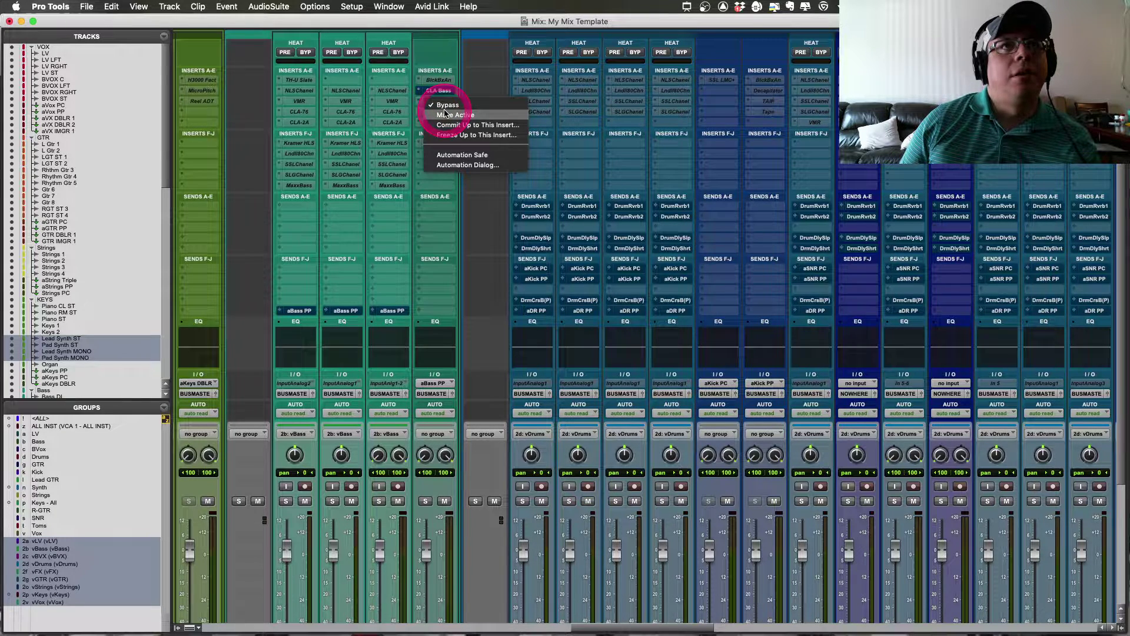
left_click(444, 114)
Step: Make the PSA-1 insert on the aBass PP track active
right_click(443, 124)
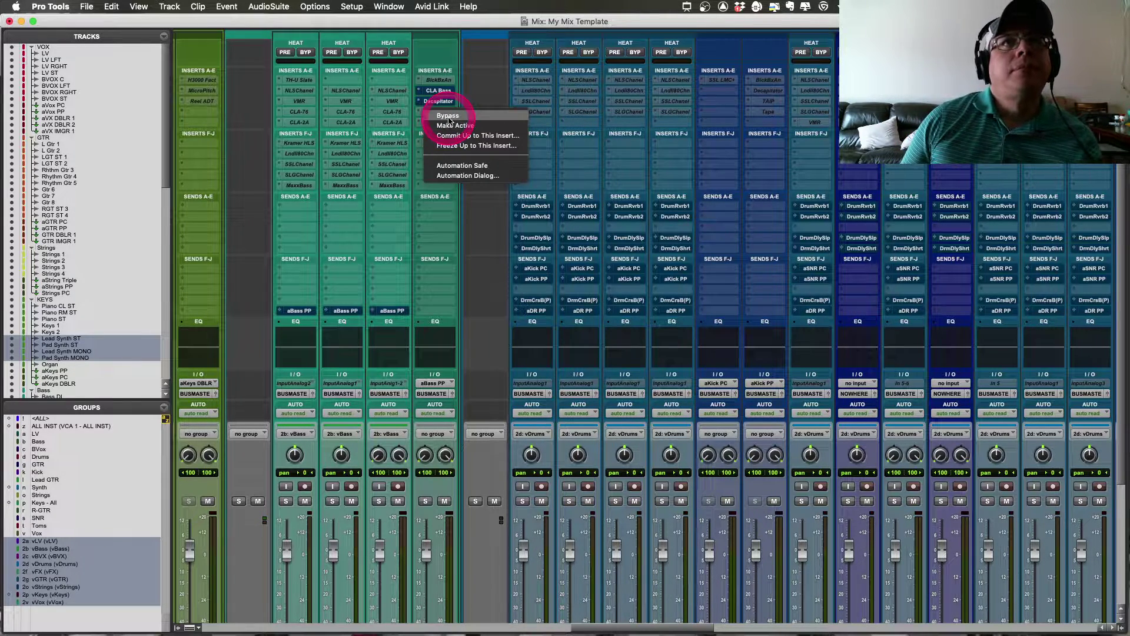
left_click(446, 126)
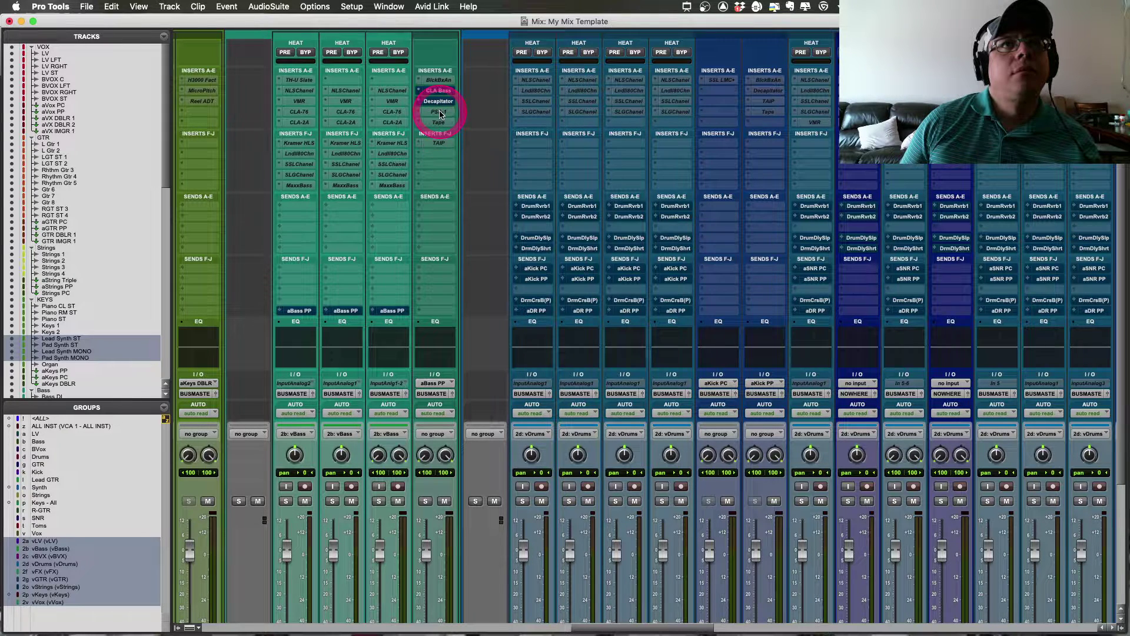
right_click(441, 114)
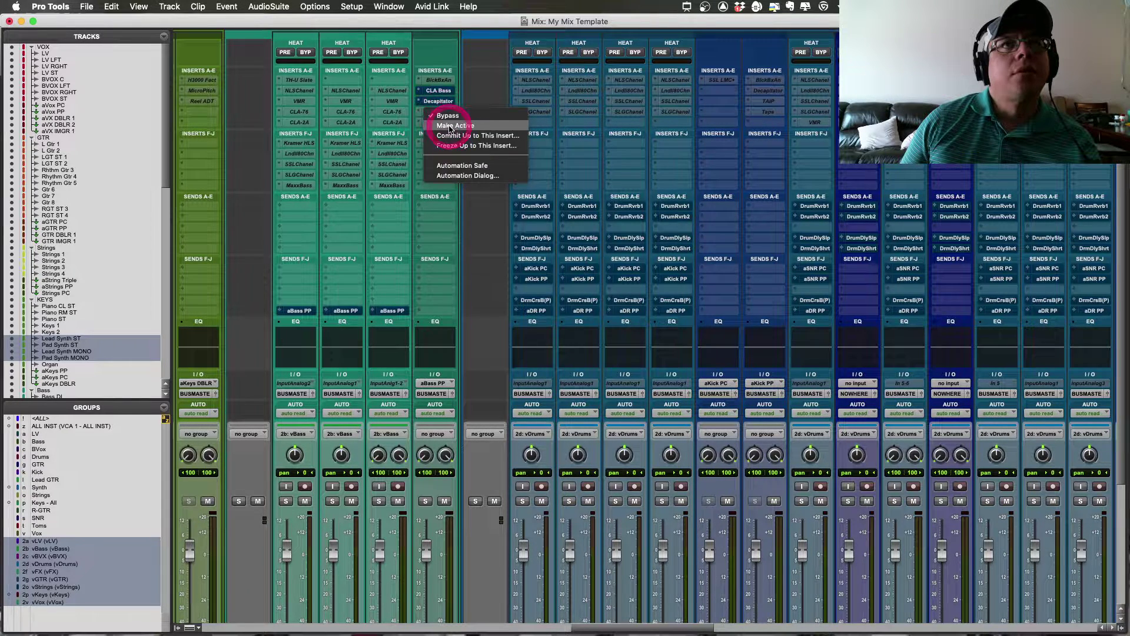
left_click(446, 125)
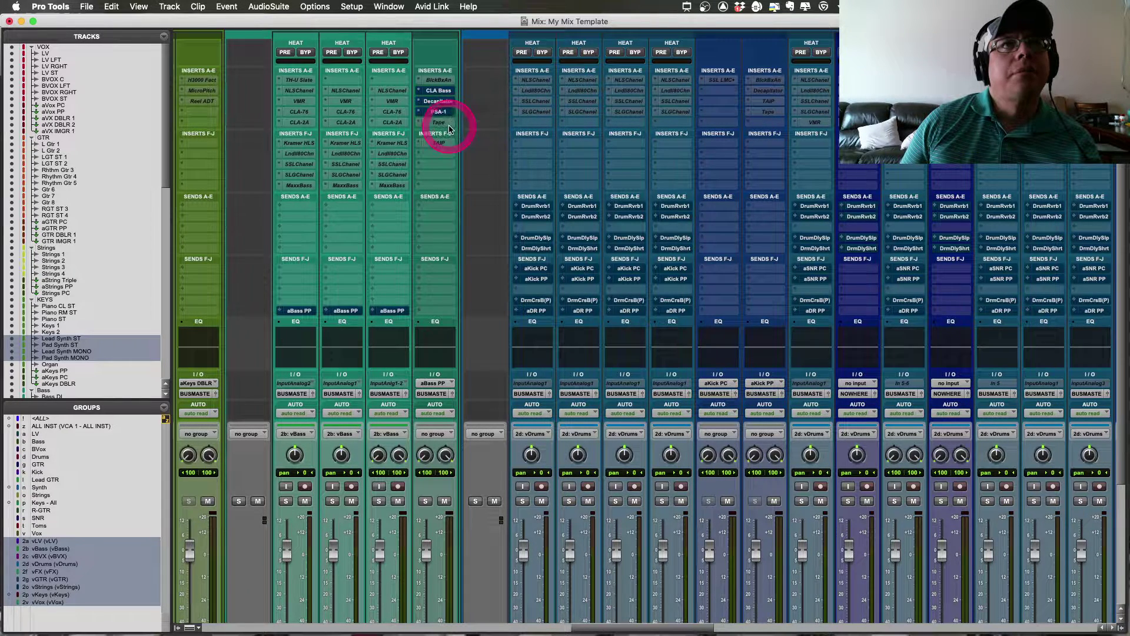
Step: View the CLA Bass and Decapitator plug-in windows of the aBass PP track one after the other, closing each
left_click(428, 90)
left_click_drag(298, 29, 806, 22)
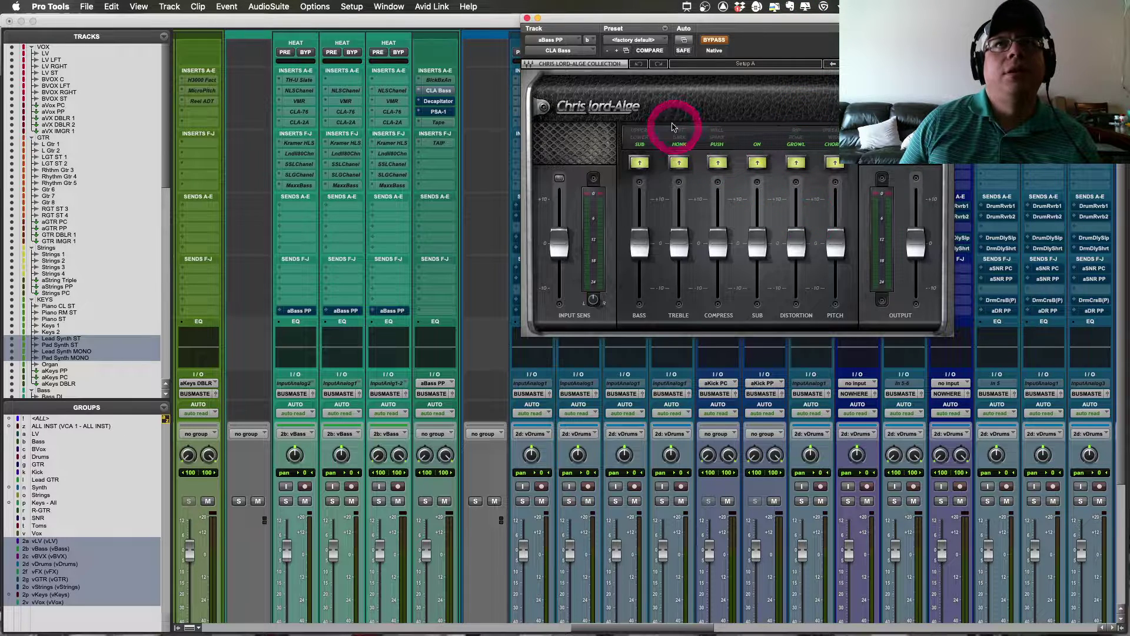
left_click(527, 19)
left_click(439, 101)
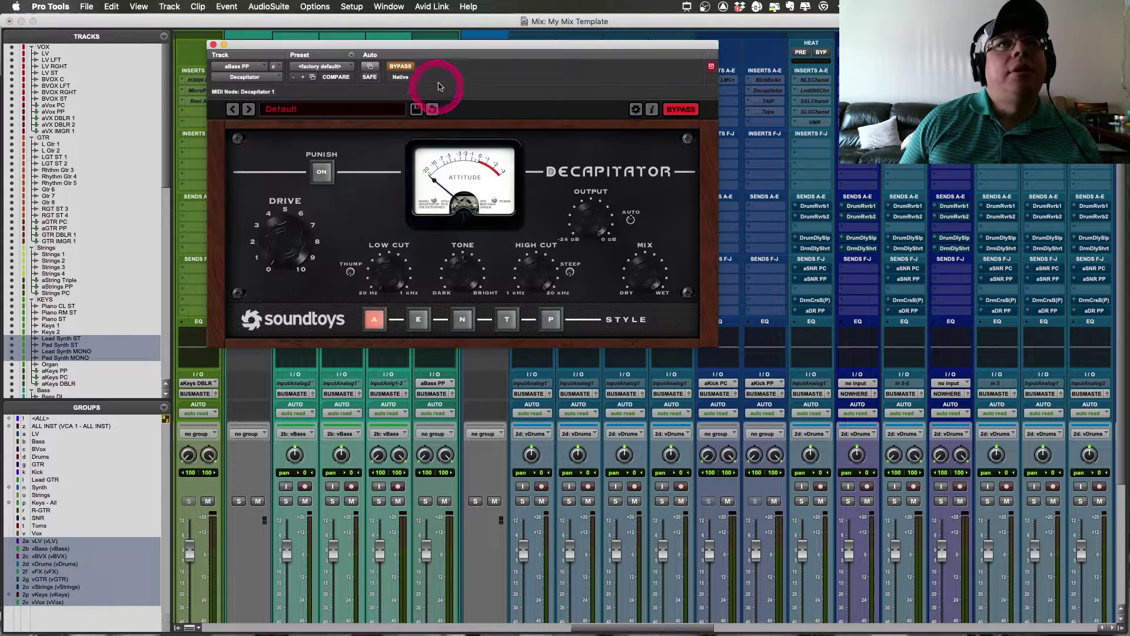
left_click(213, 46)
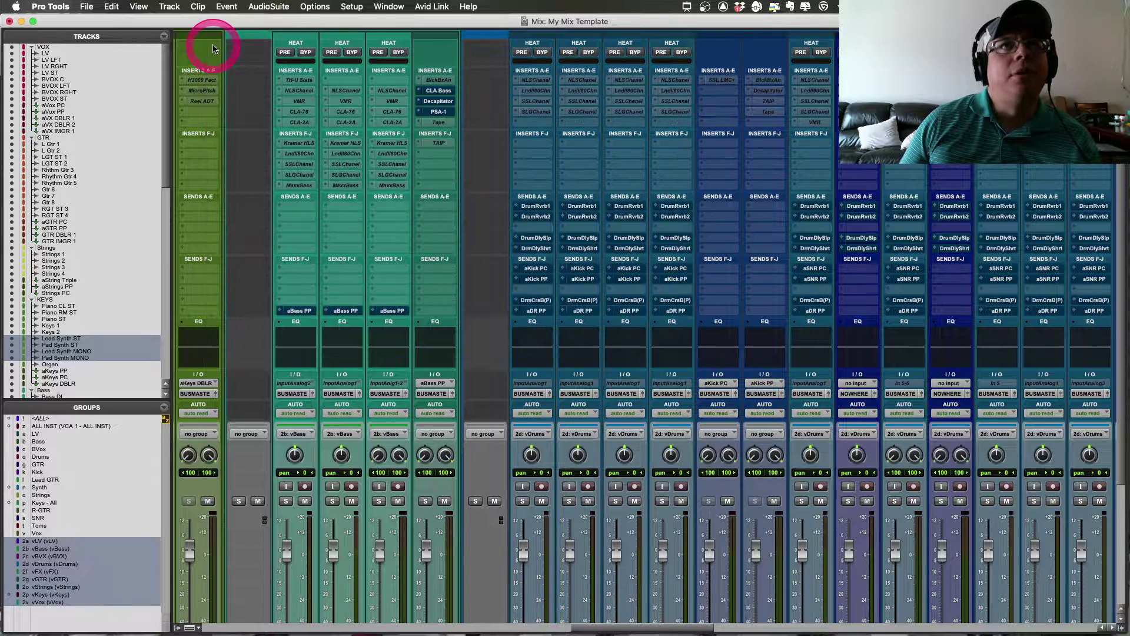
Step: Examine the SansAmp PSA-1 plug-in controls on the aBass PP track and close its window
left_click(446, 116)
left_click(213, 45)
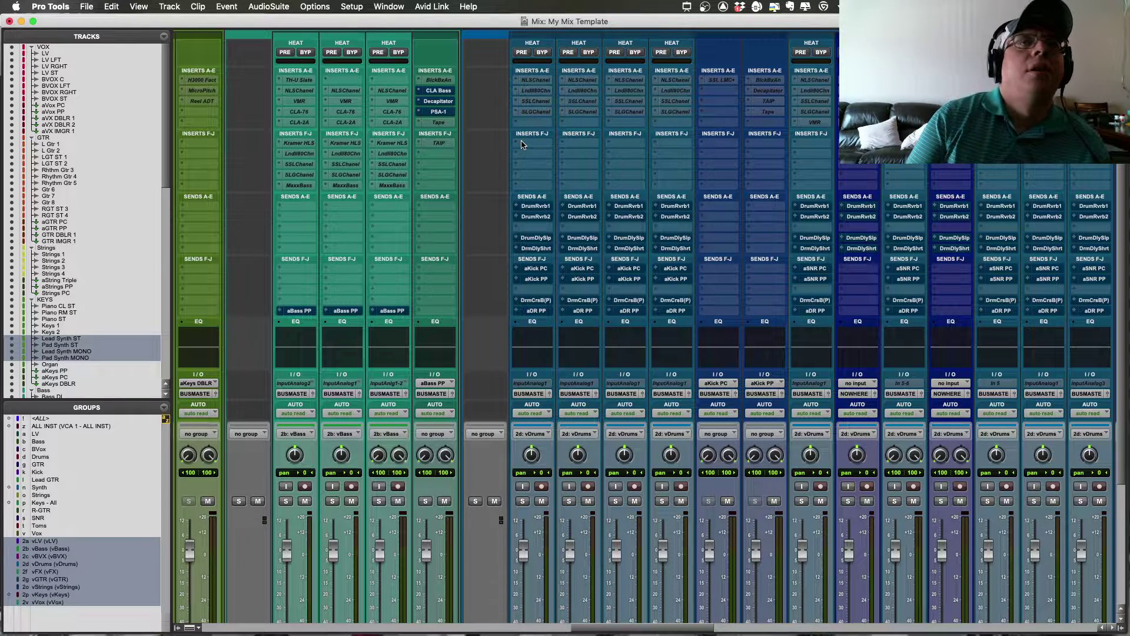
left_click(489, 136)
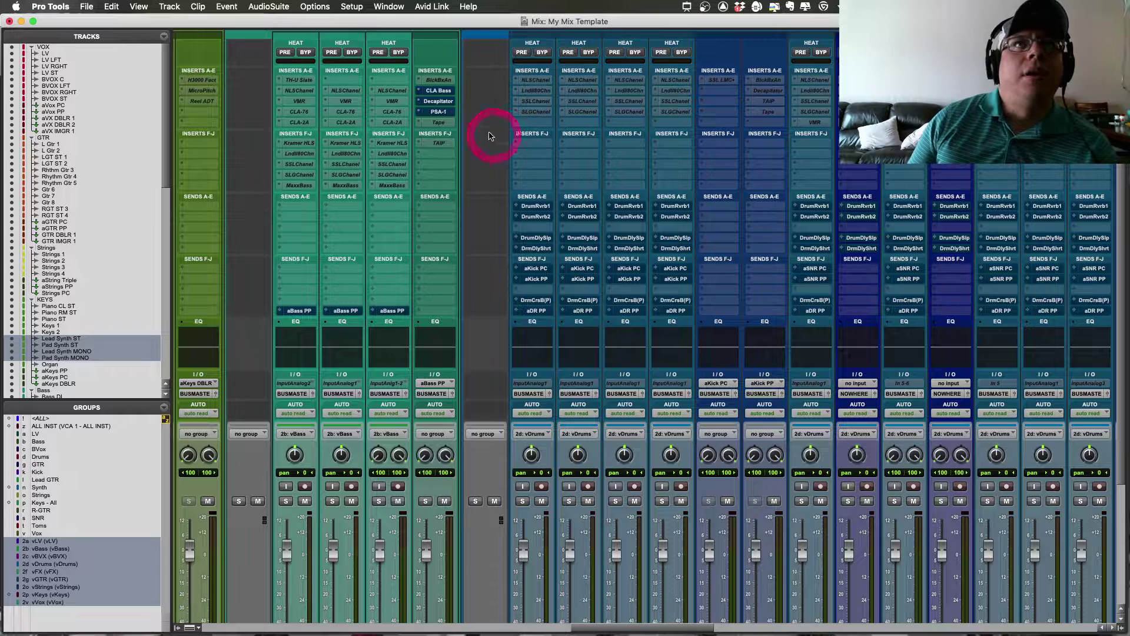
left_click(458, 116)
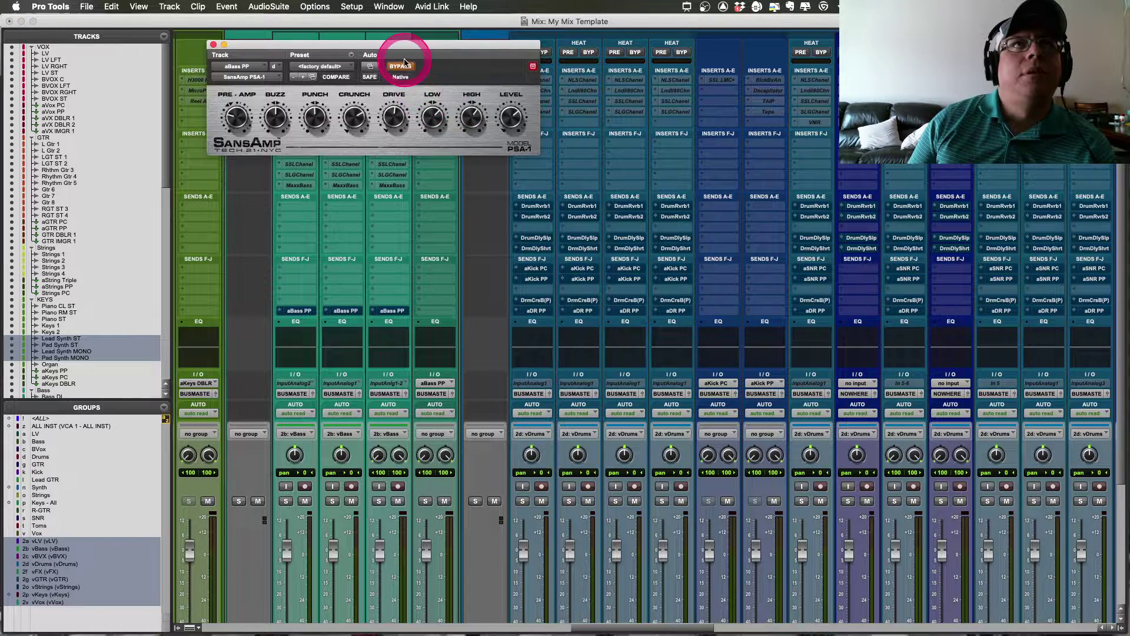
left_click_drag(404, 52, 720, 140)
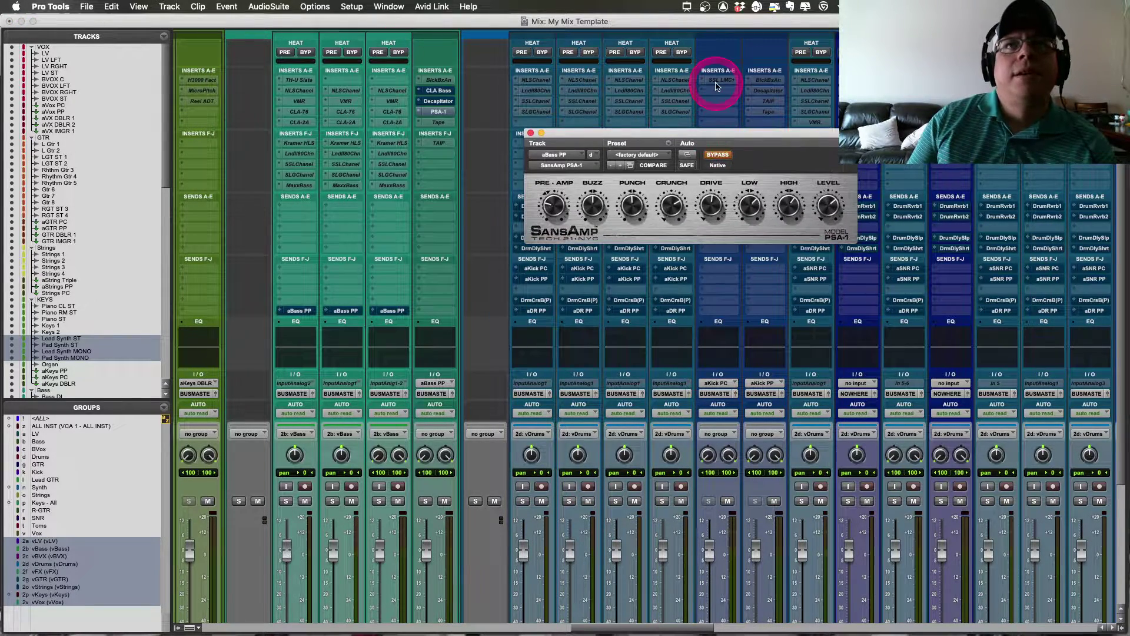
left_click_drag(681, 222, 709, 202)
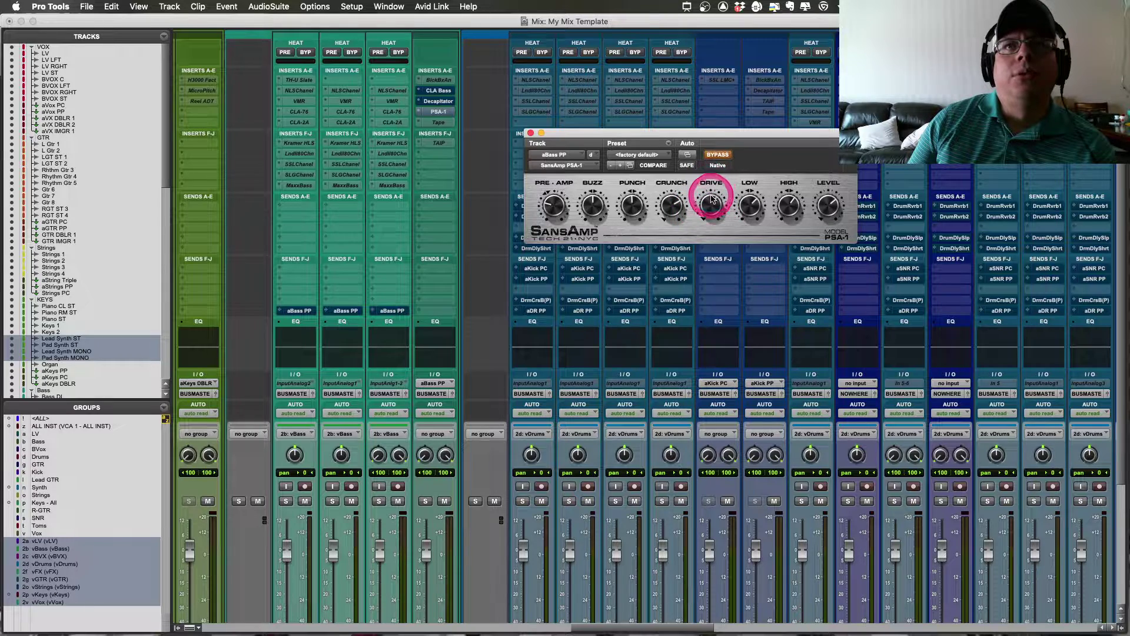
left_click(651, 154)
left_click(652, 152)
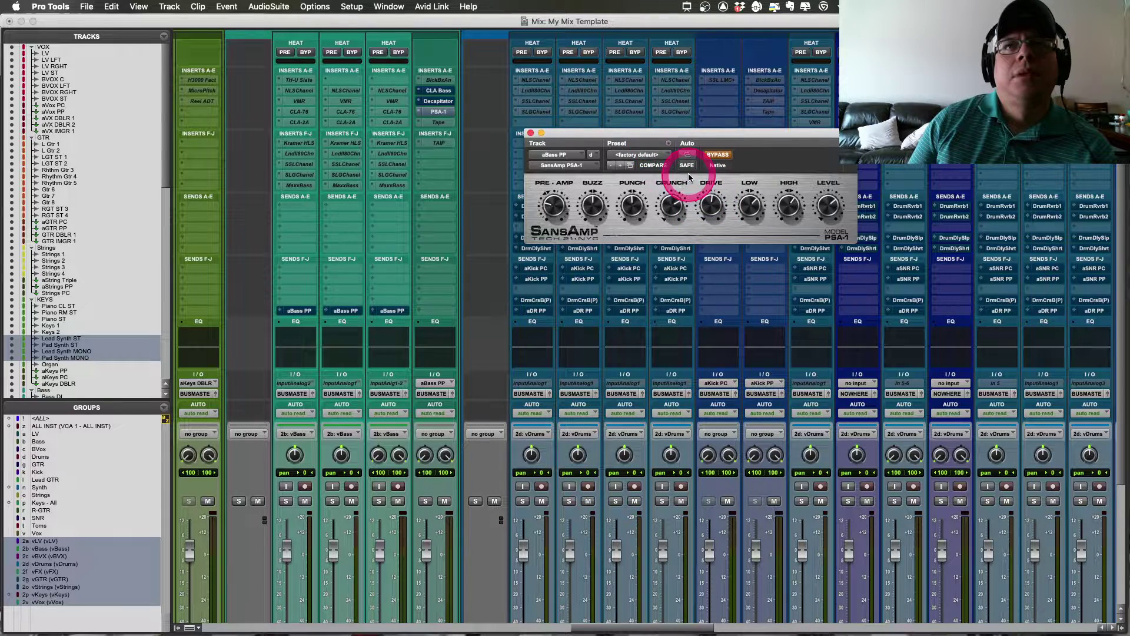
left_click(530, 133)
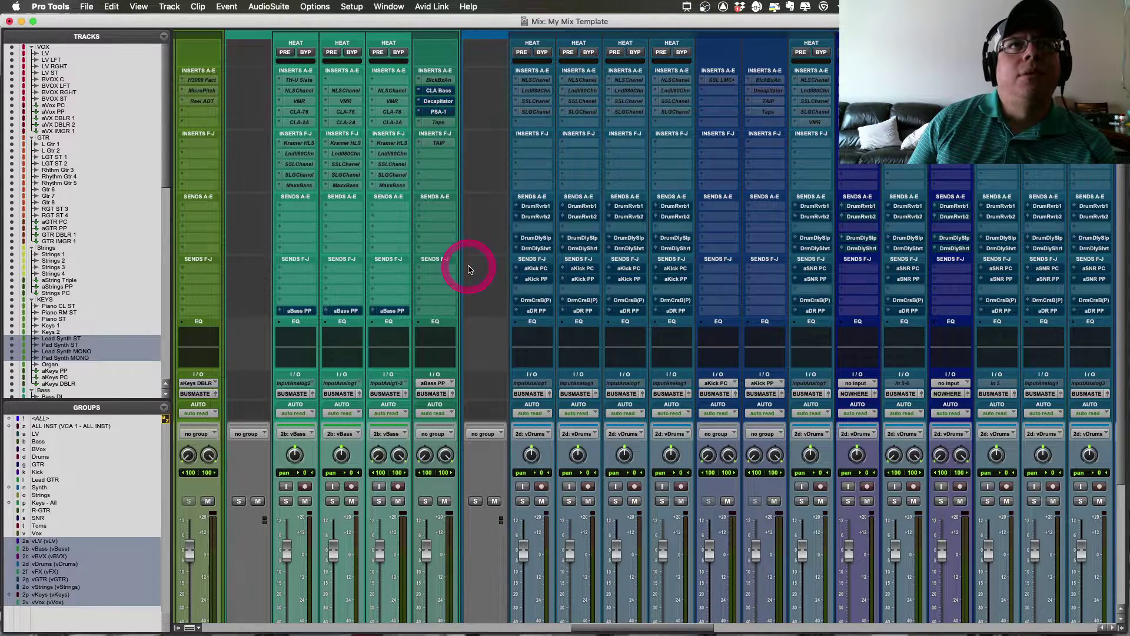
Step: Move the PSA-1 insert from aBass PP to the last F-J insert slot of the Bass DI track, replacing MaxxBass
scroll(468, 259, "down", 5)
scroll(404, 252, "up", 5)
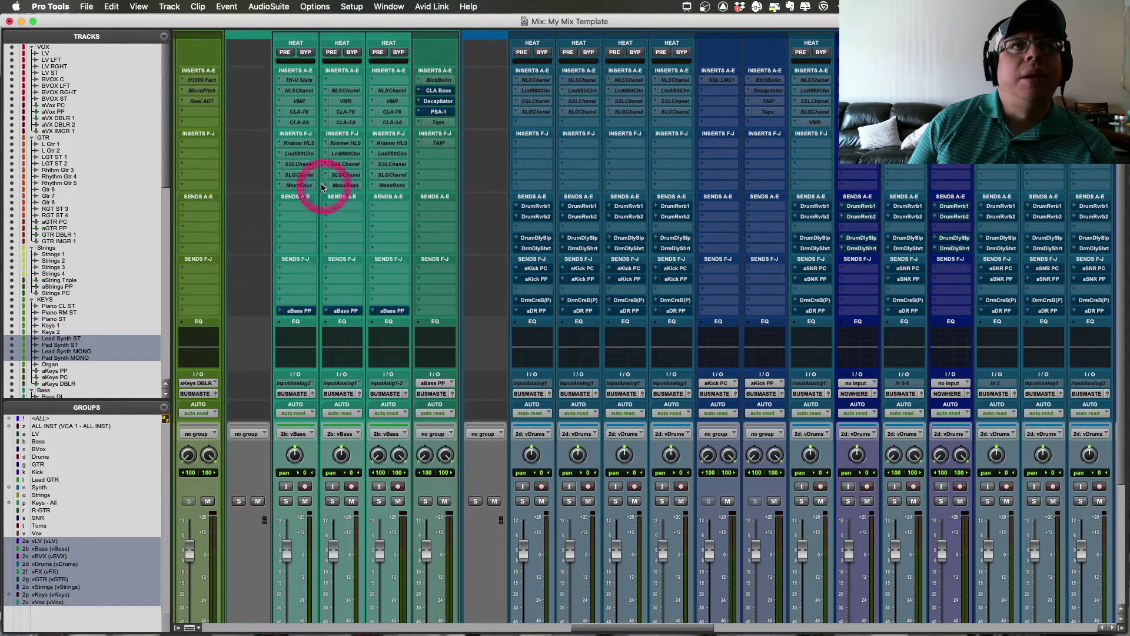
left_click_drag(460, 248, 308, 185)
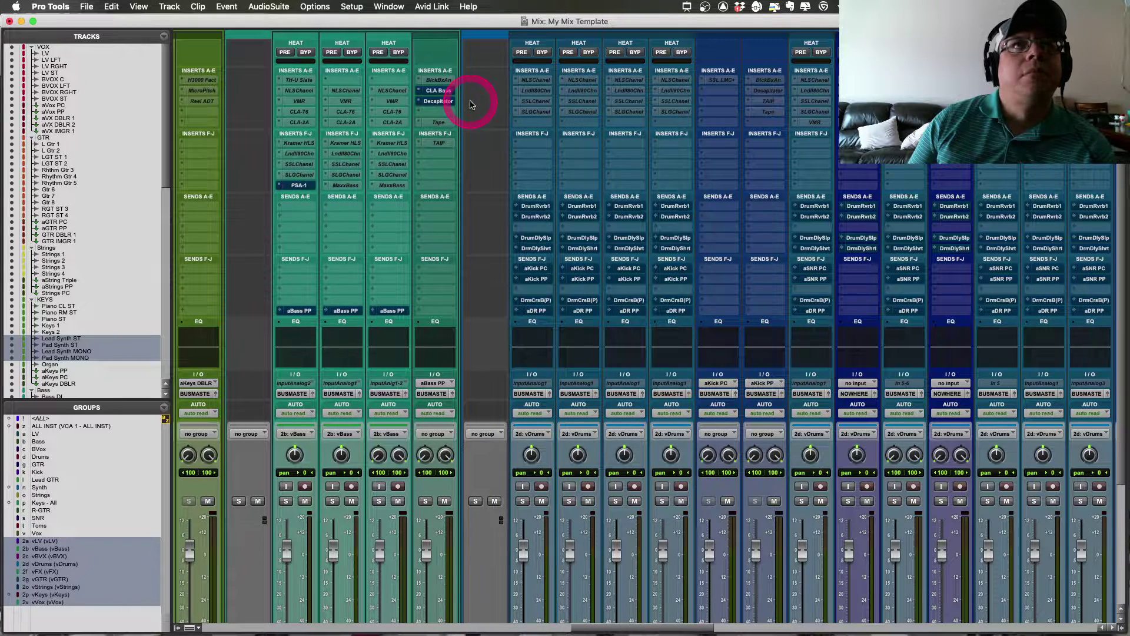
Step: Make the Tape insert on the aBass PP track active and open its plug-in window
right_click(440, 119)
left_click(446, 126)
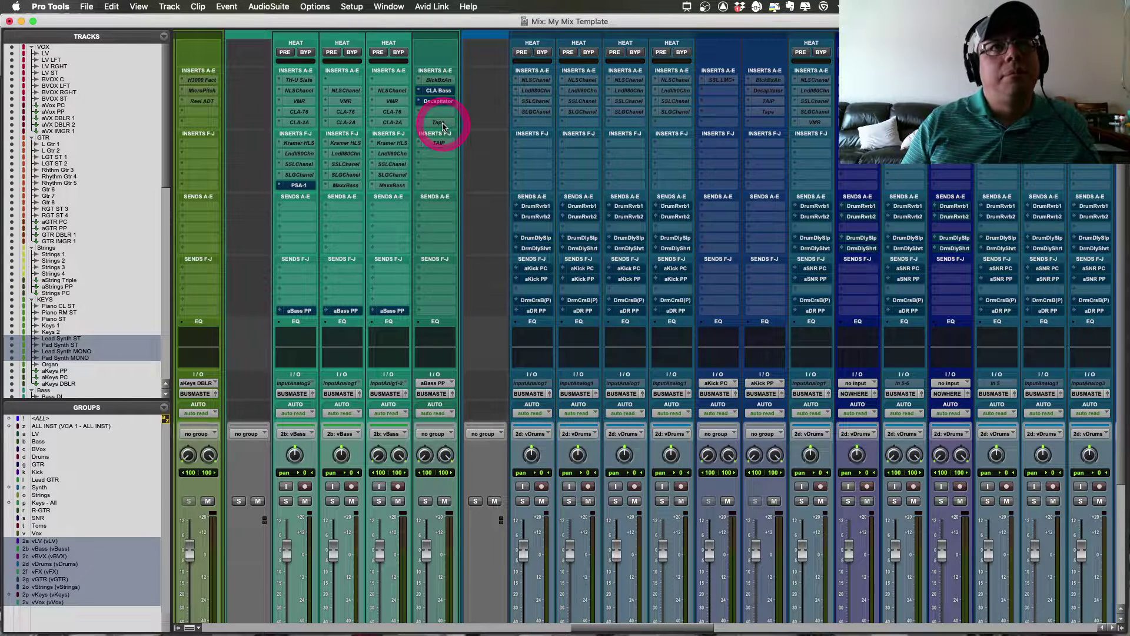
right_click(442, 126)
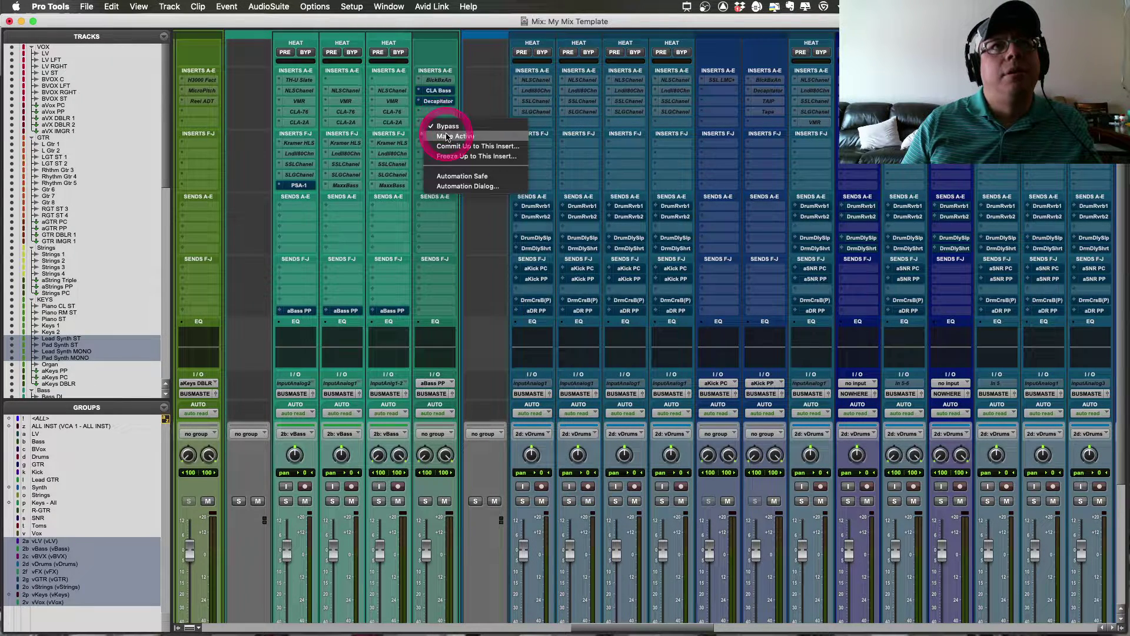
left_click(445, 130)
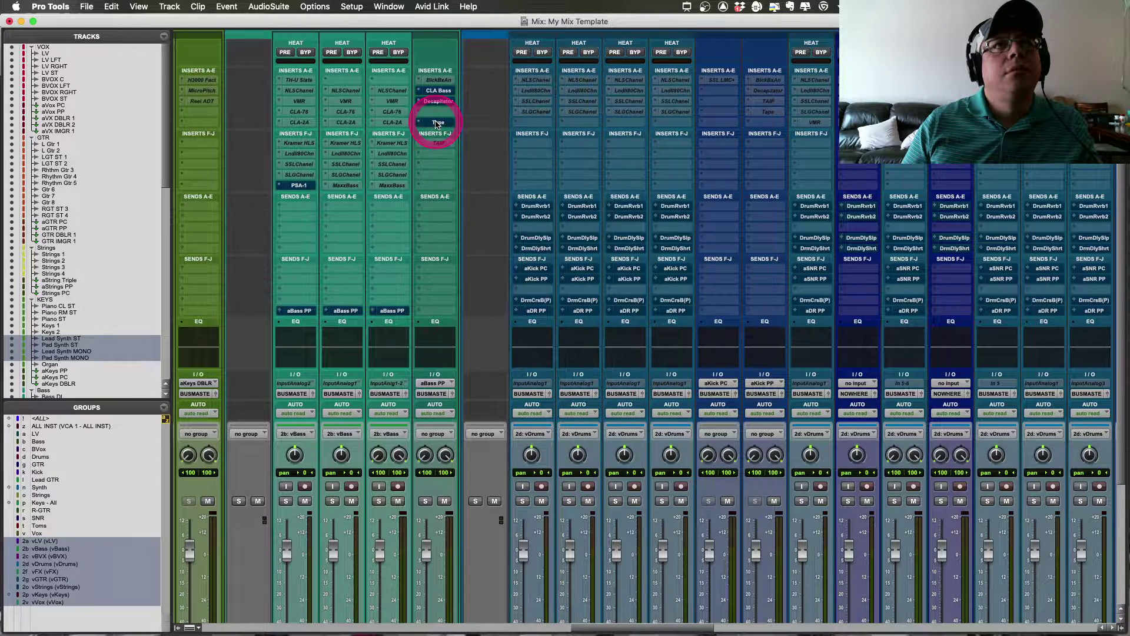
left_click(437, 124)
Step: Open the PSA-1 plug-in of the Bass DI track and place its window beside the Tape window, below the insert slots
left_click(298, 186)
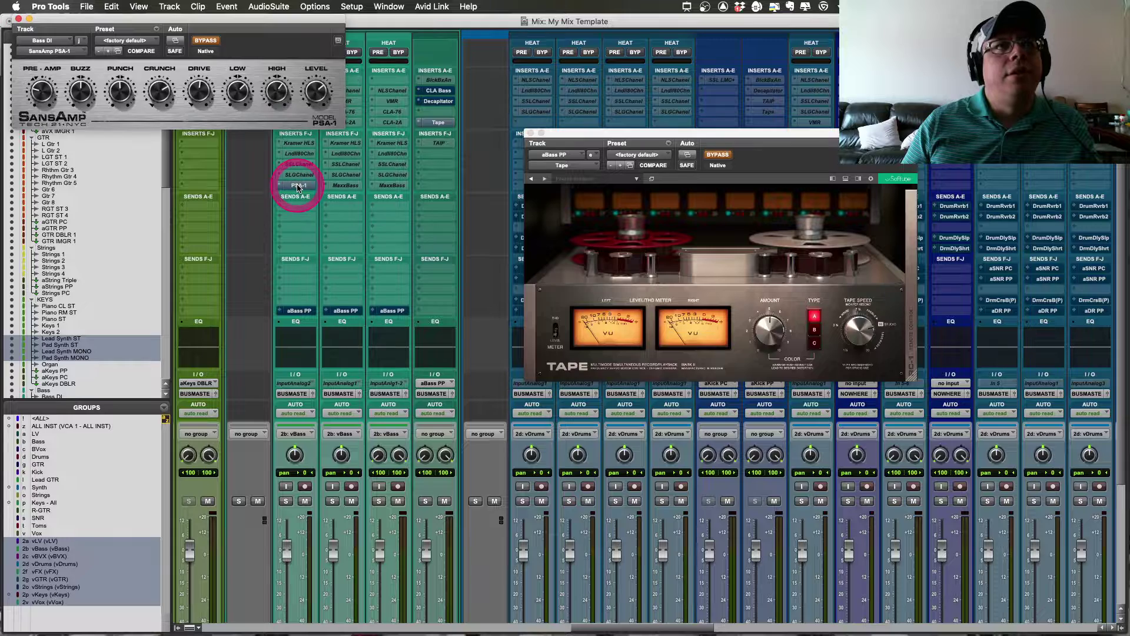
left_click(226, 22)
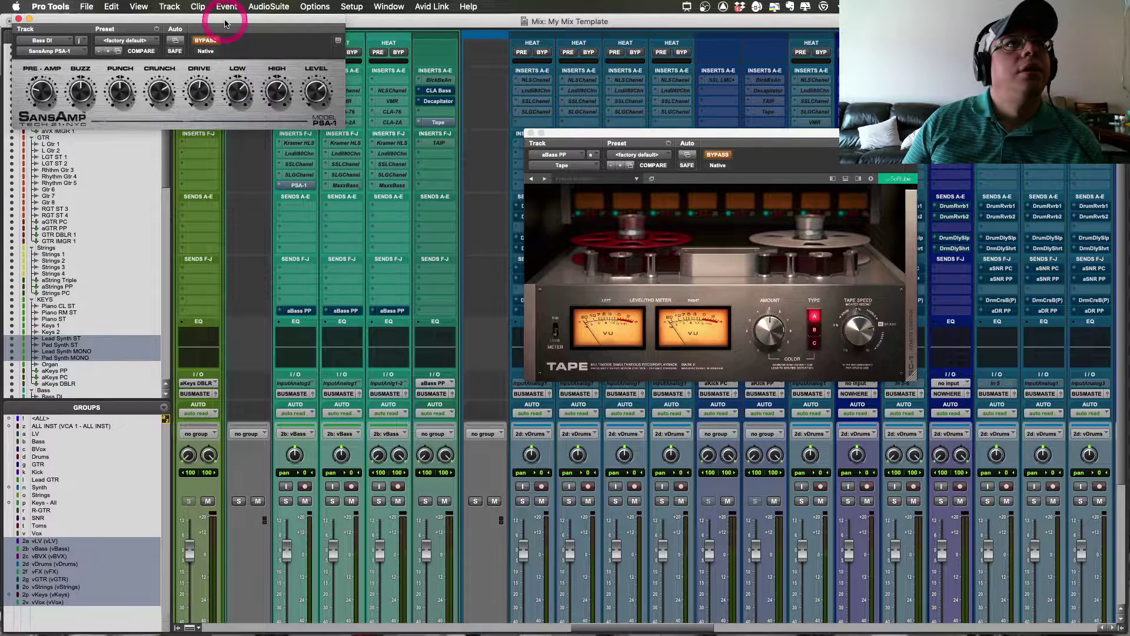
left_click_drag(226, 23, 300, 131)
left_click(289, 189)
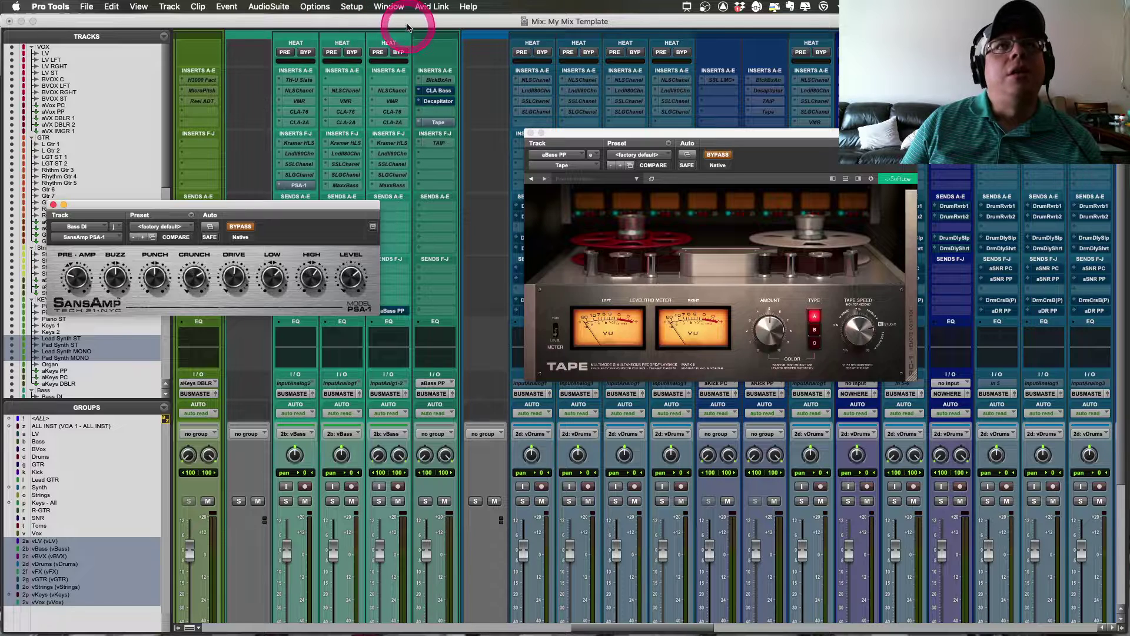
Step: Start annotating the screen and draw a magenta curve that dips across the bass channels and rises again at aBass PP
left_click(686, 7)
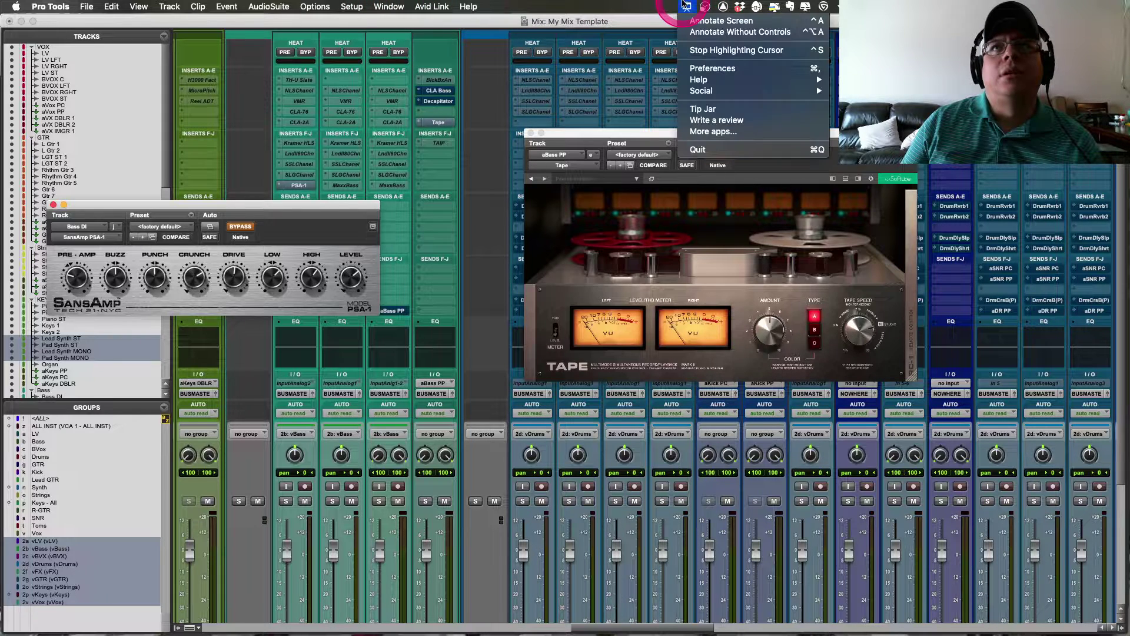
left_click(708, 22)
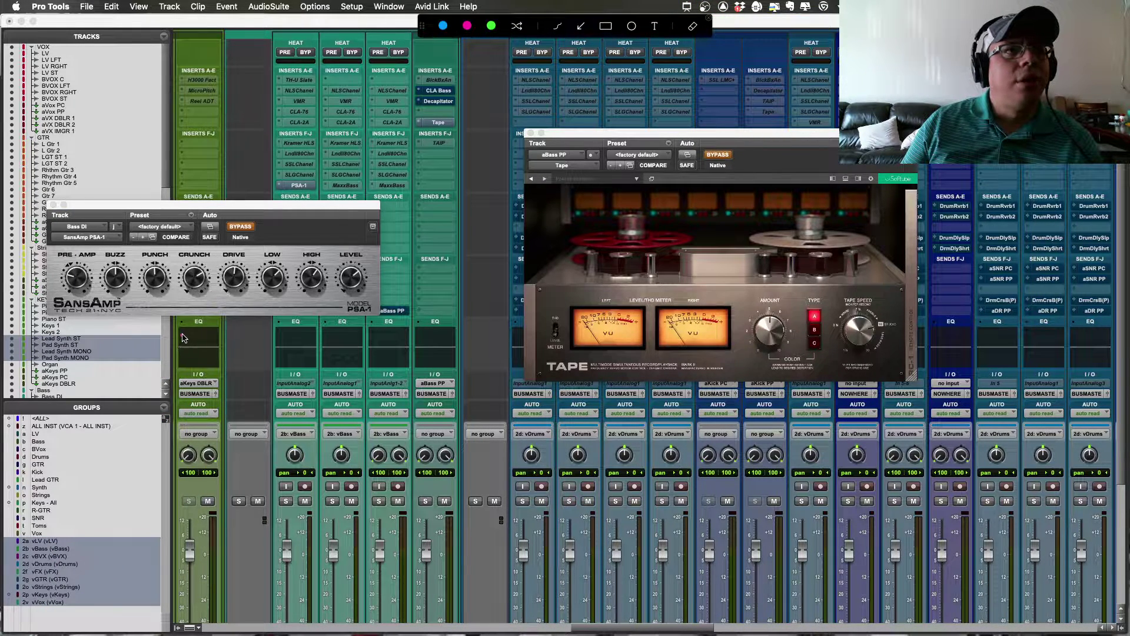
left_click_drag(235, 376, 281, 486)
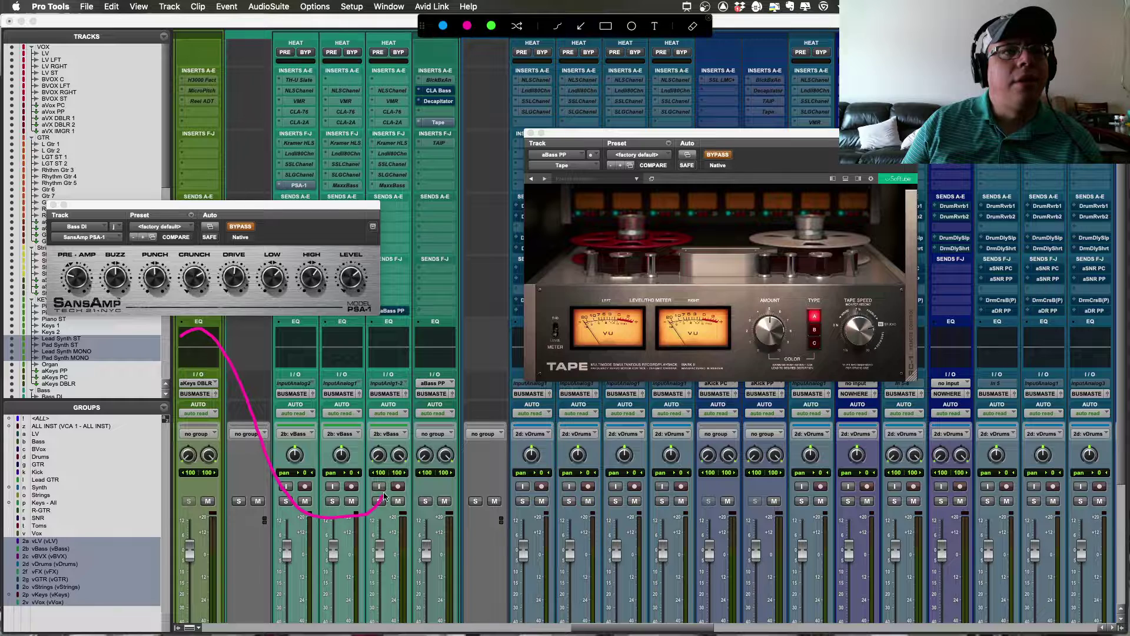
mouse_move(383, 497)
left_mouse_down()
mouse_move(406, 419)
mouse_move(443, 412)
mouse_move(421, 444)
left_mouse_up()
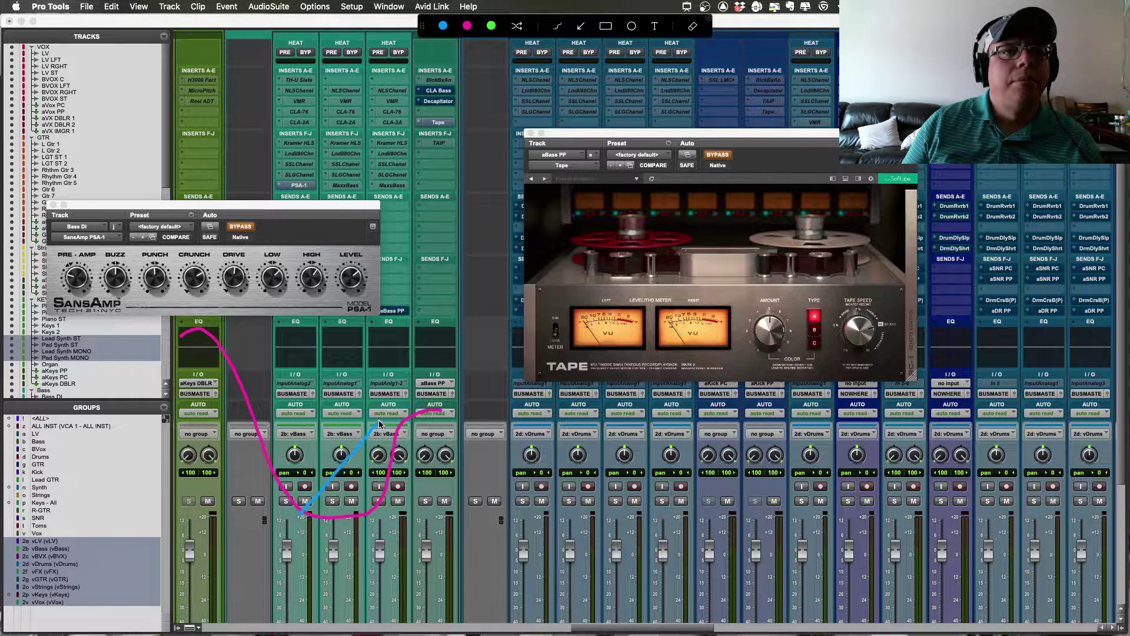
Step: Add a blue curve rising to aBass PP and shrinking green vertical strokes across the bass channels, and stop annotating the screen
left_click_drag(409, 407, 445, 407)
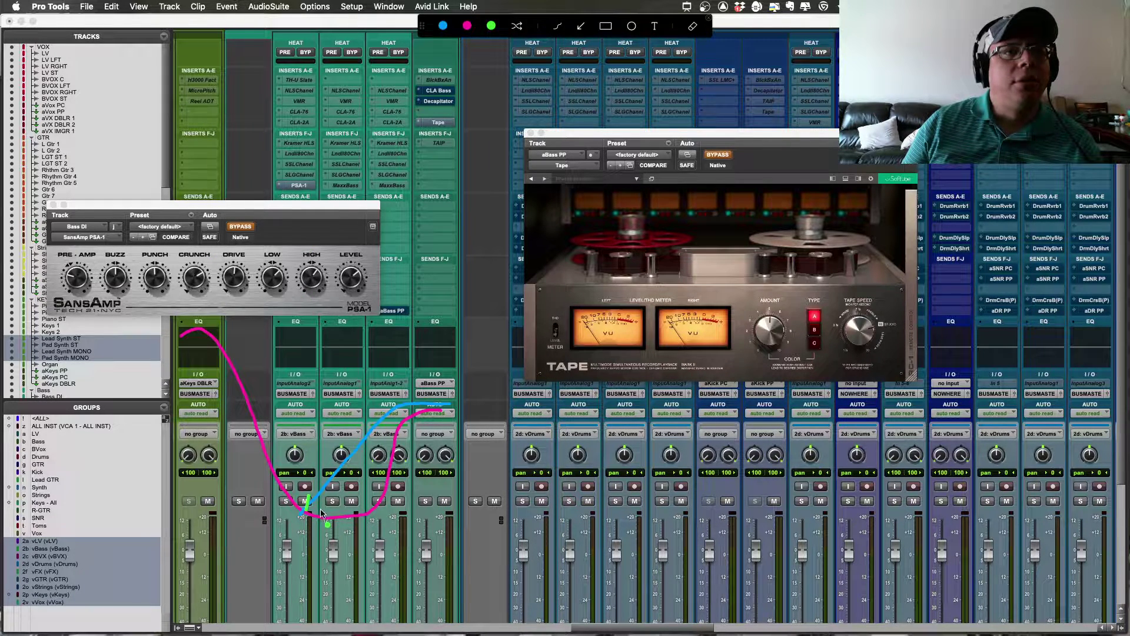
mouse_move(327, 521)
left_mouse_down()
mouse_move(336, 469)
mouse_move(311, 490)
mouse_move(336, 451)
mouse_move(331, 515)
mouse_move(379, 476)
mouse_move(440, 500)
left_mouse_up()
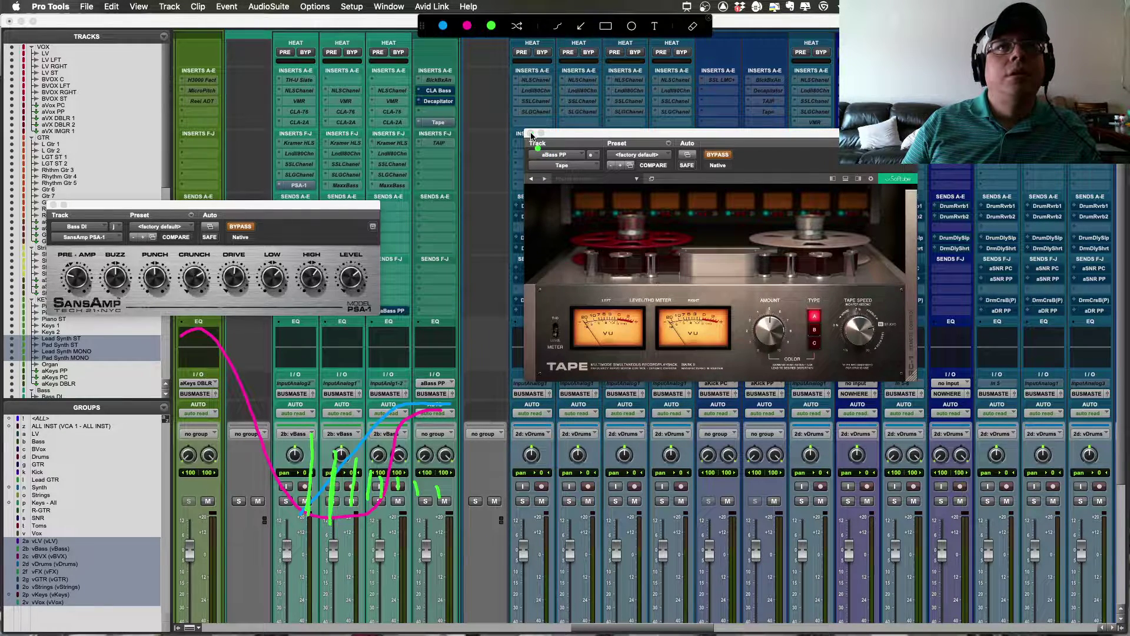
left_click(684, 5)
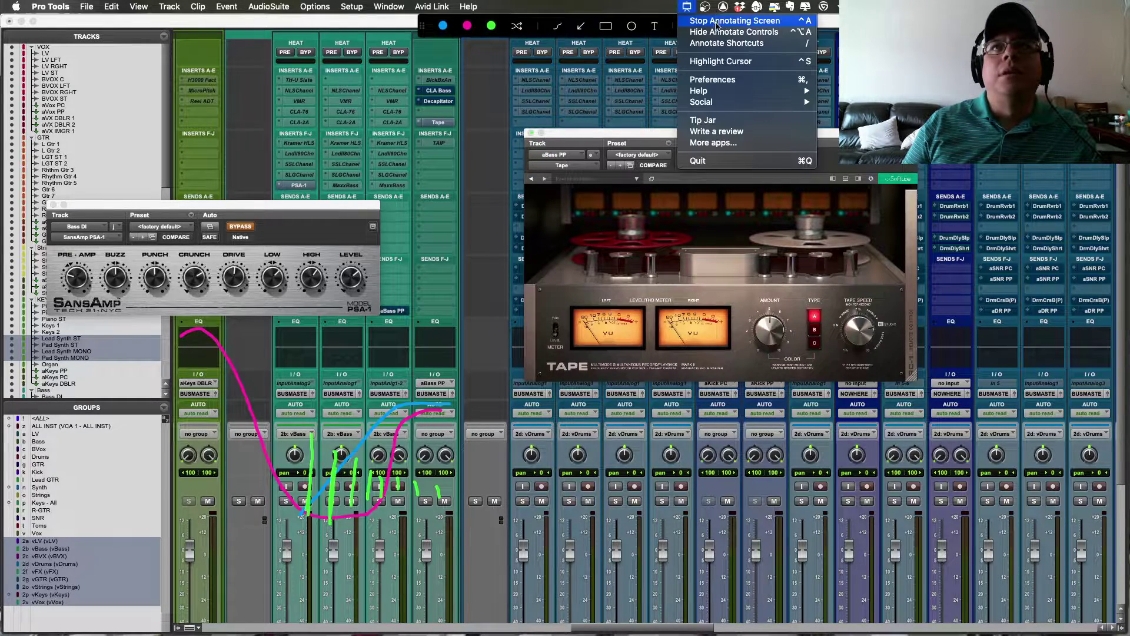
left_click(696, 21)
Step: Turn on cursor highlighting and close all open plug-in windows
left_click(687, 7)
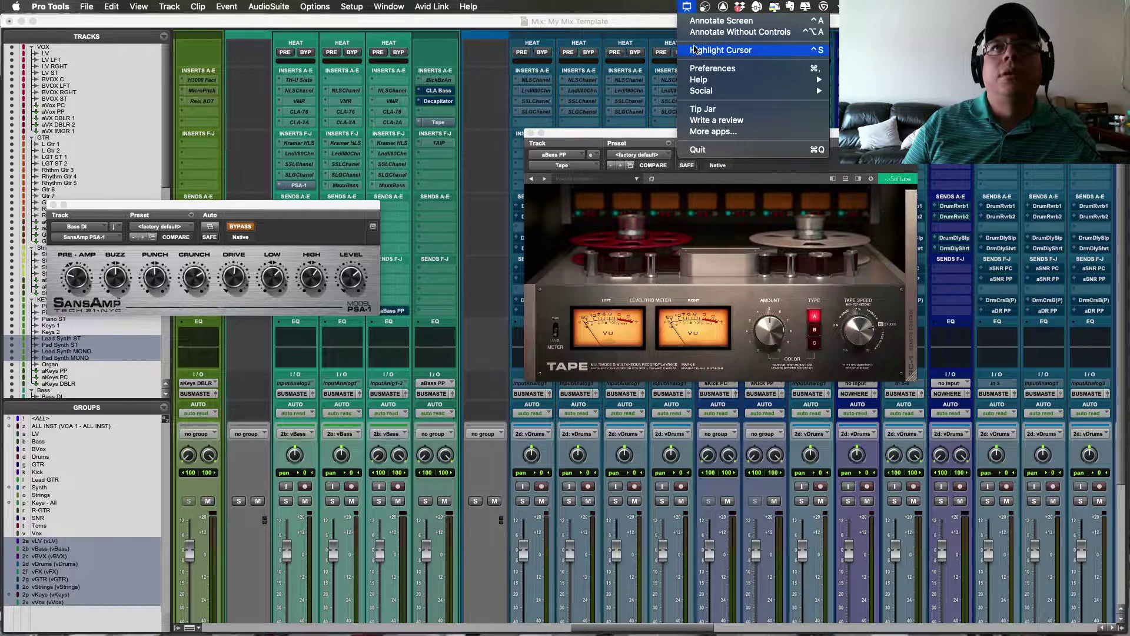
left_click(721, 50)
left_click(530, 134, "alt")
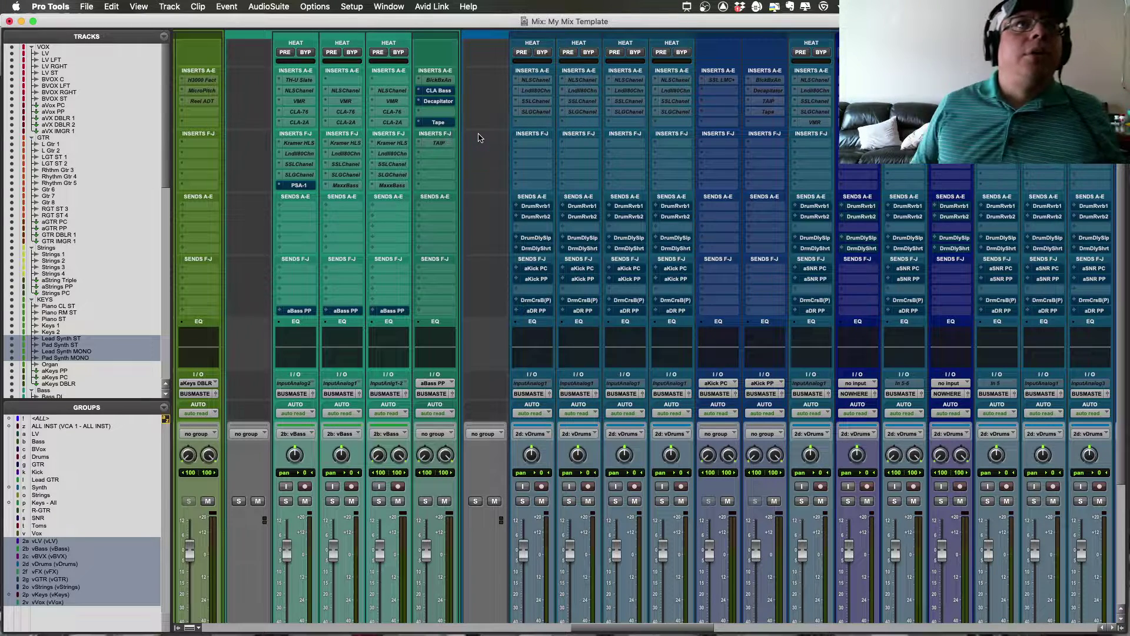
Step: Move PSA-1 from Bass DI to the fourth A-E slot of aBass PP and copy the neighbouring track's MaxxBass into Bass DI's last slot
left_click(296, 185)
left_click_drag(338, 167, 436, 111)
left_click_drag(345, 185, 314, 182)
Step: Make the CLA Bass, Decapitator, PSA-1 and Tape inserts on aBass PP inactive and close the Decapitator window
right_click(435, 90)
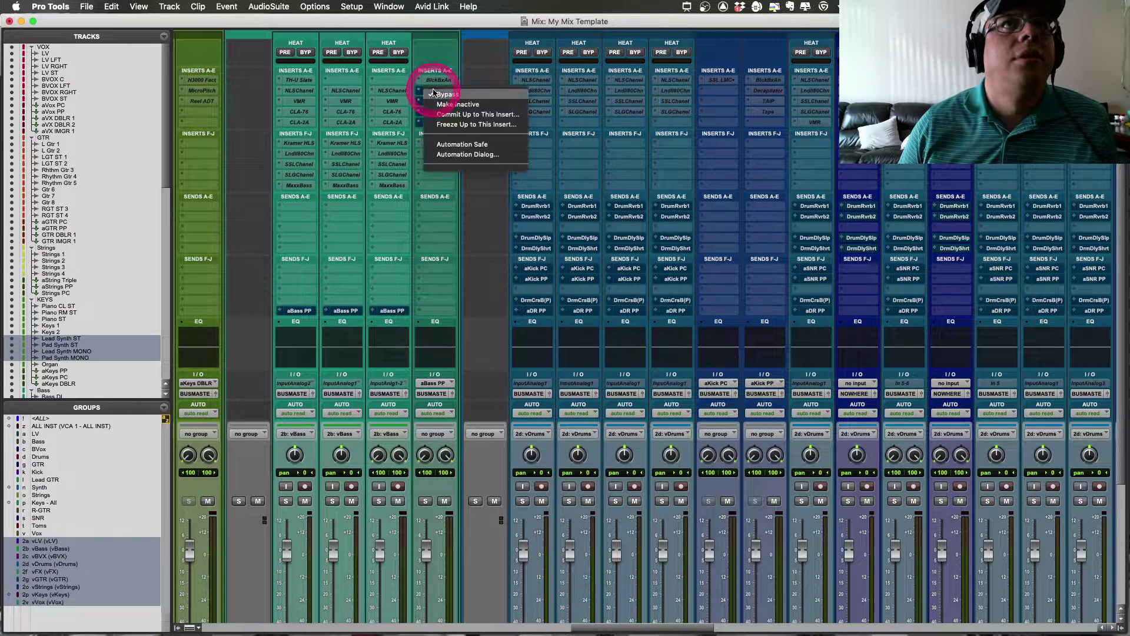
left_click(446, 106)
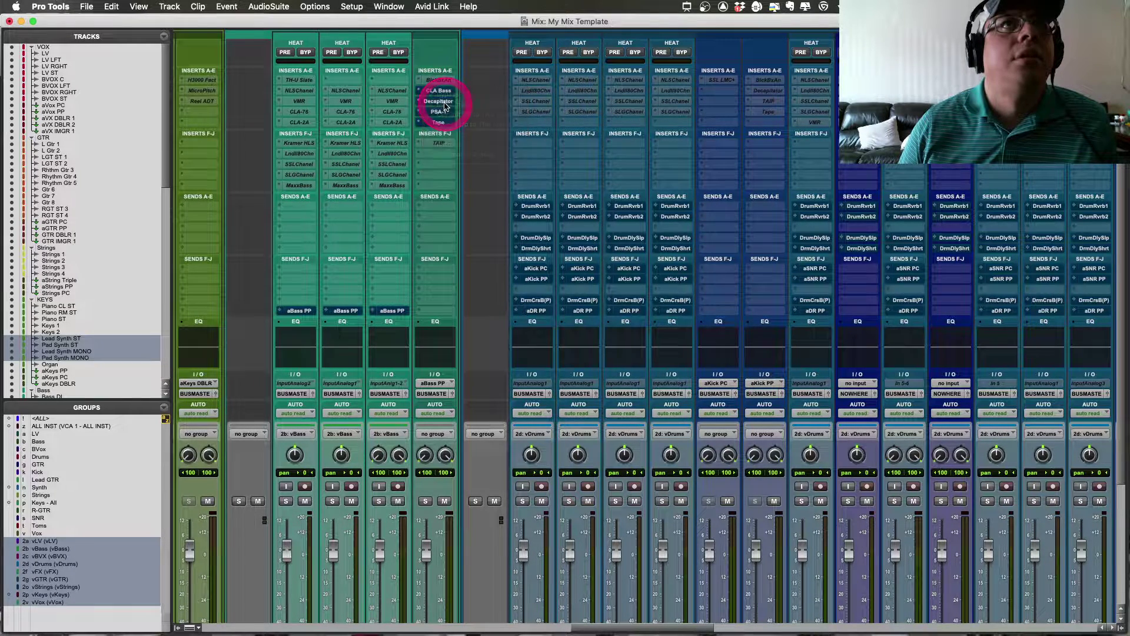
left_click(439, 101)
right_click(438, 104)
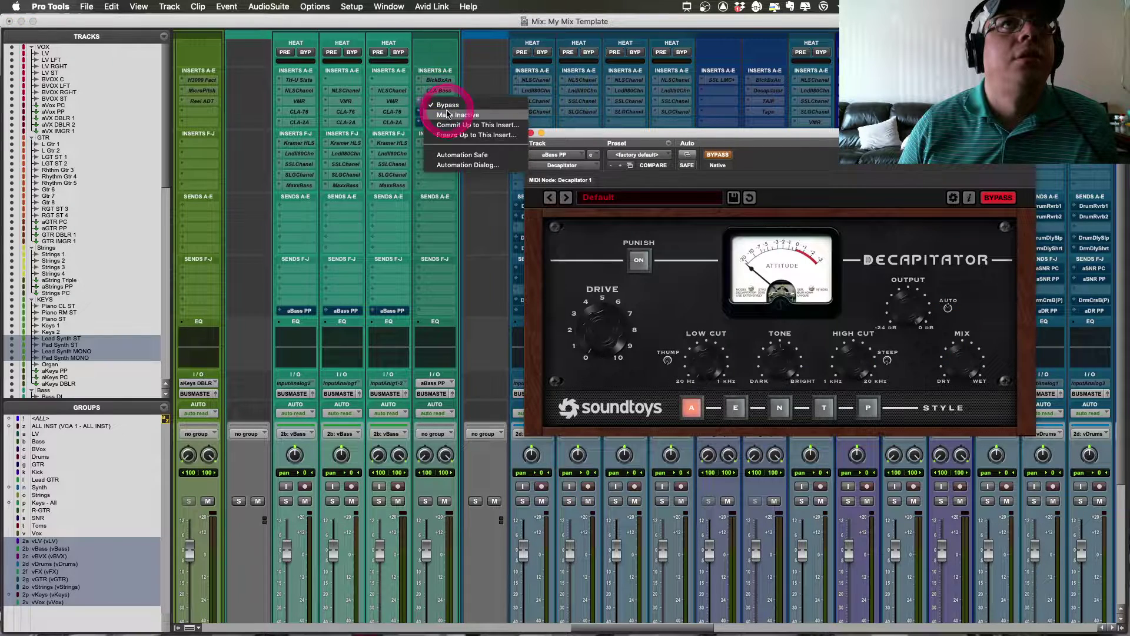
left_click(446, 126)
right_click(439, 102)
left_click(444, 125)
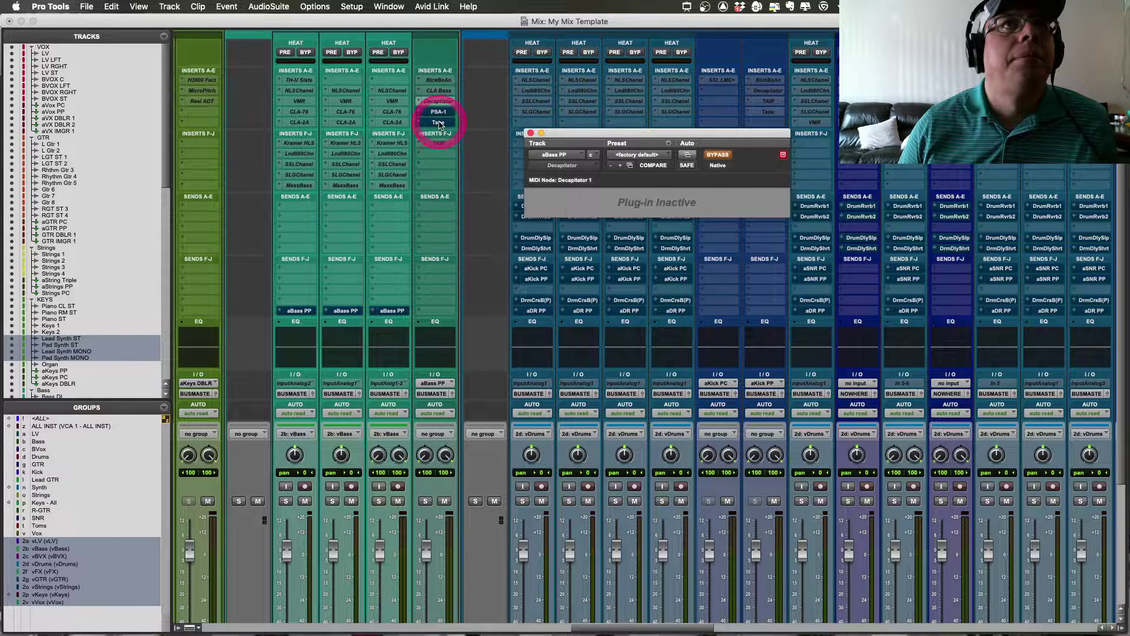
right_click(438, 103)
left_click(445, 125)
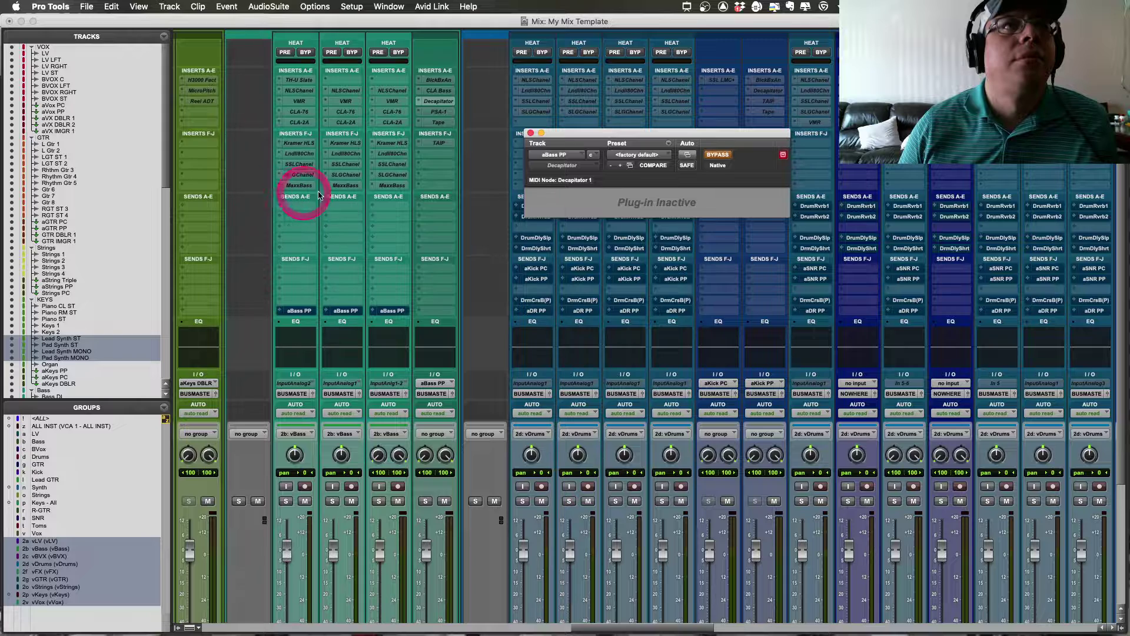
left_click(531, 133)
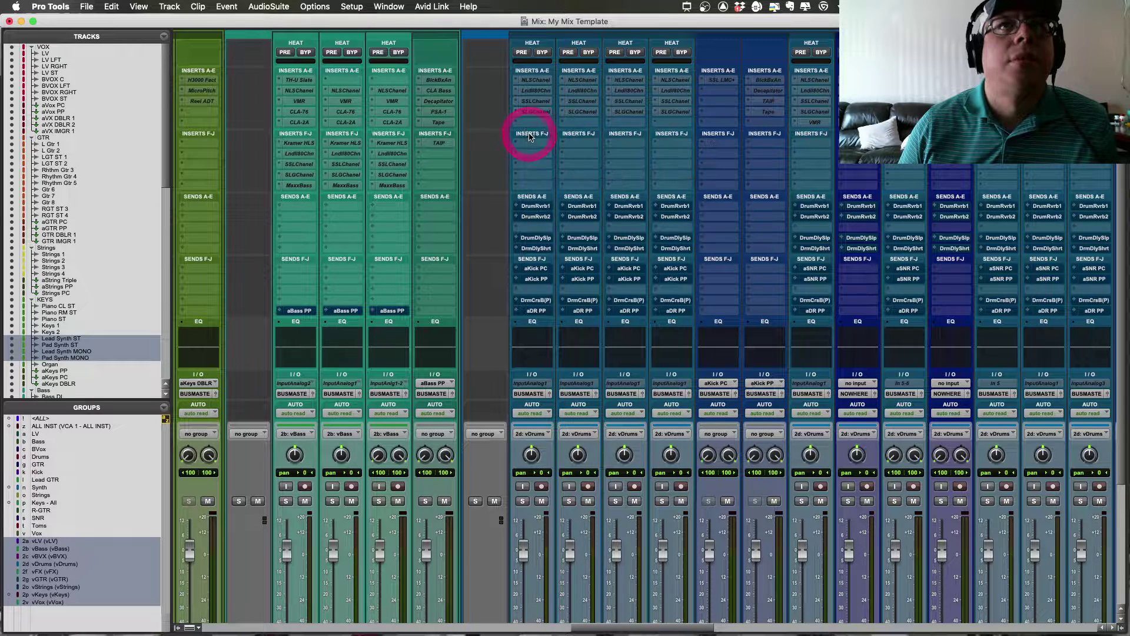
Step: Open the MaxxBass plug-in of the Bass DI track, make it active and take it out of bypass
left_click(299, 186)
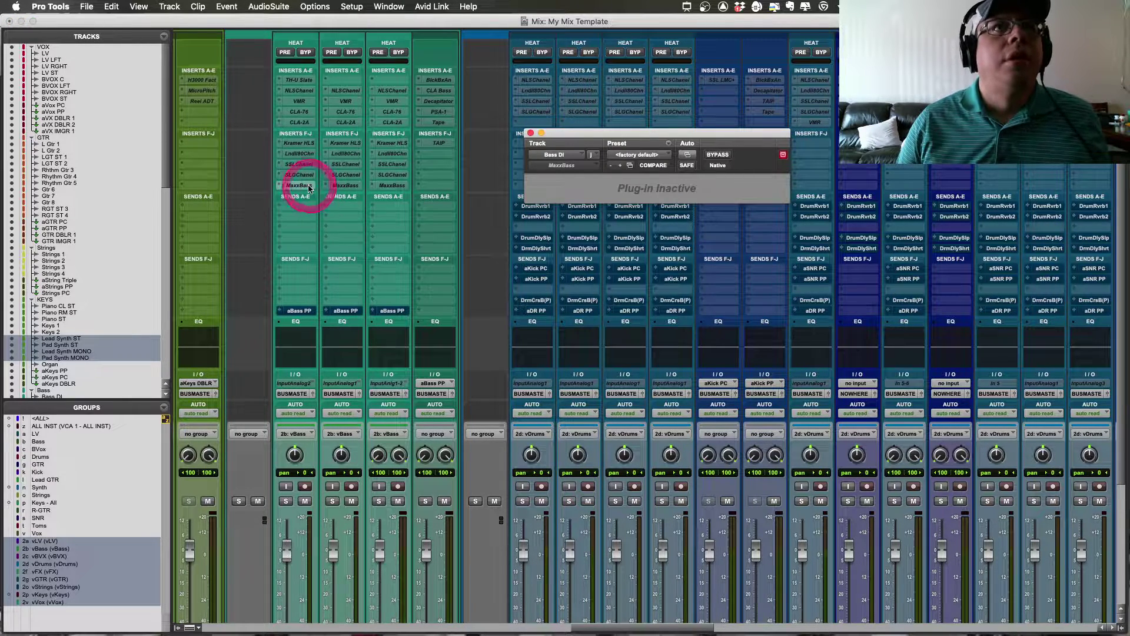
right_click(300, 186)
left_click(306, 189)
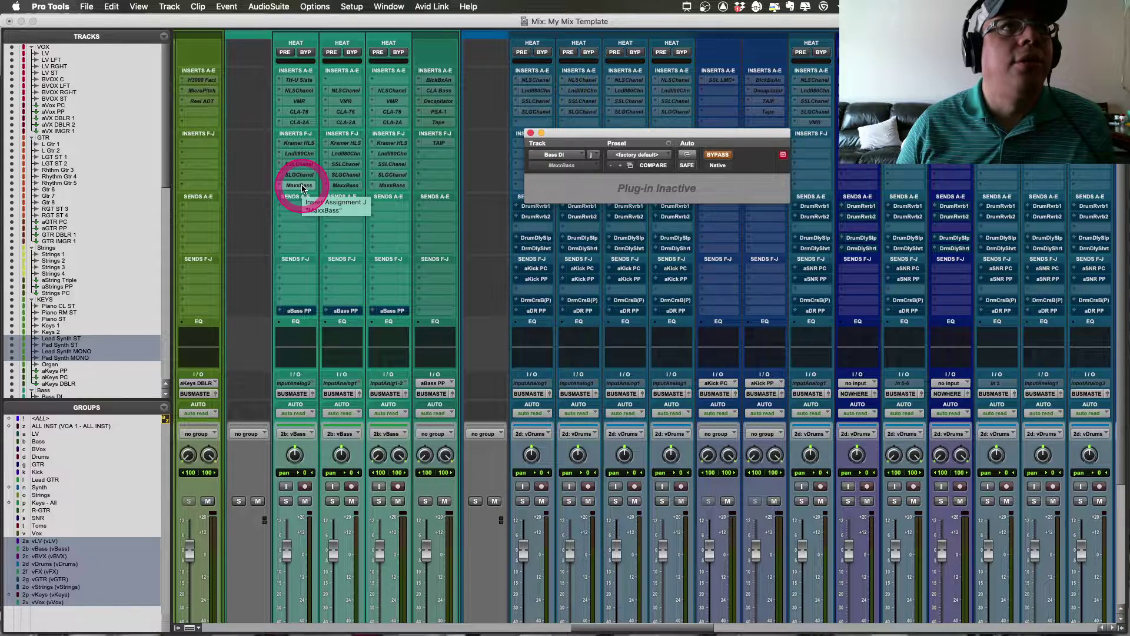
right_click(301, 187)
left_click(307, 196)
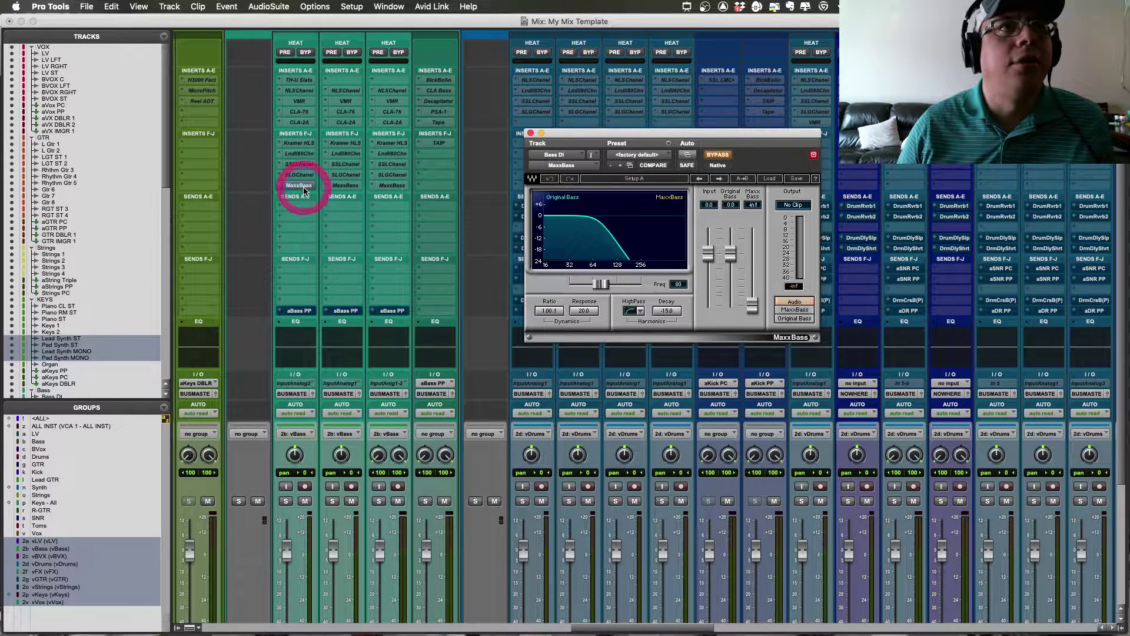
left_click(718, 155)
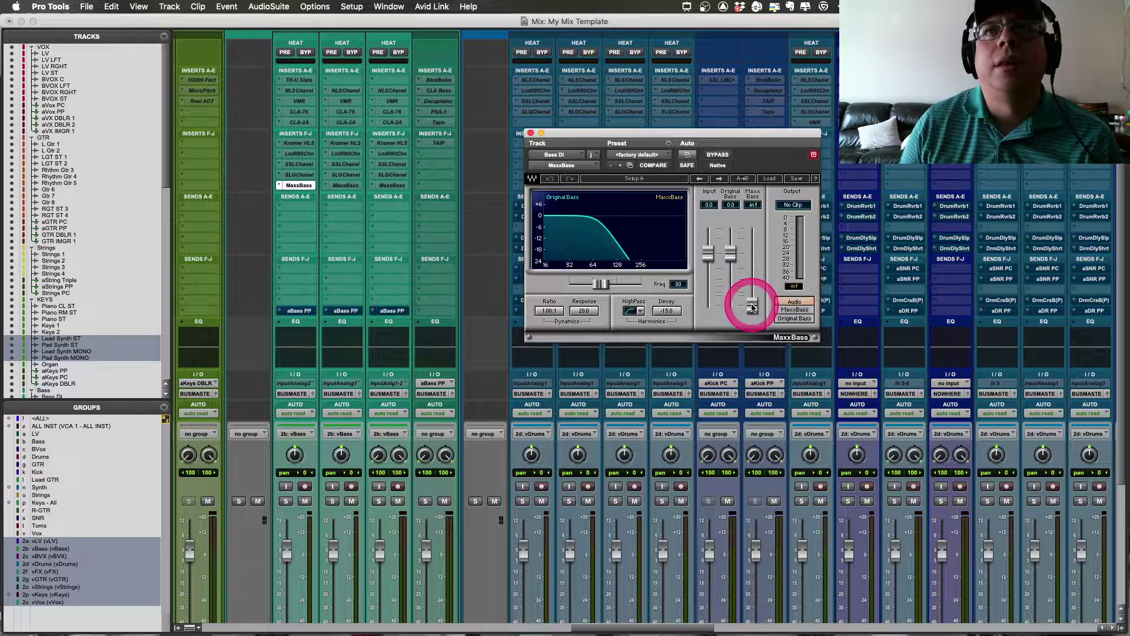
Step: Try raising the MaxxBass level fader to about -1.8 and return it to its minimum
left_click_drag(752, 305, 757, 159)
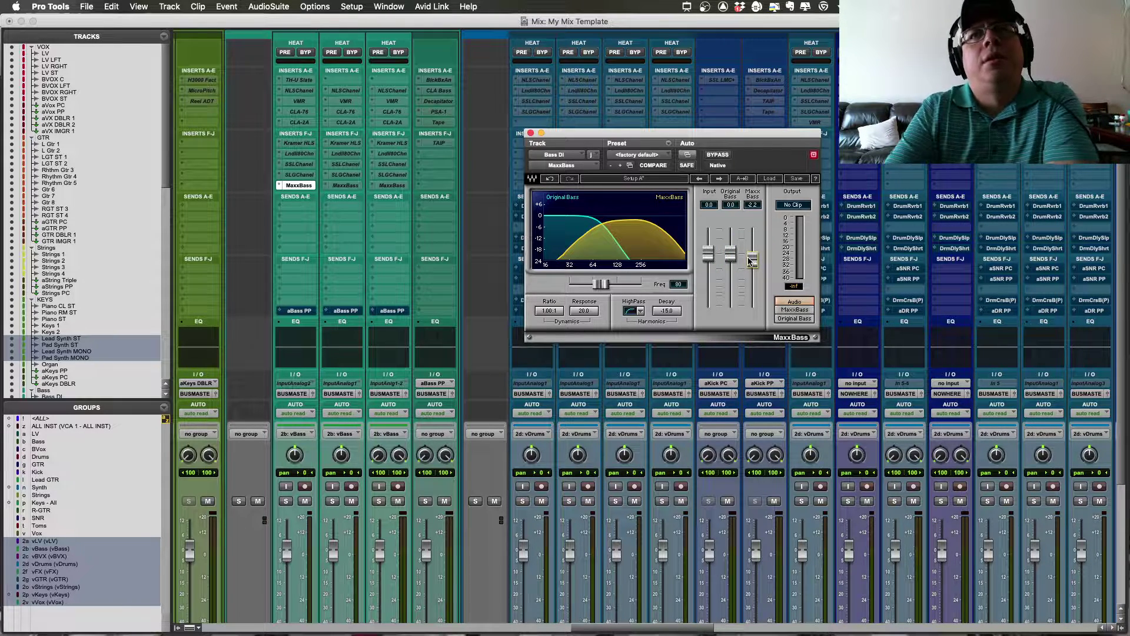
left_click_drag(752, 261, 752, 260)
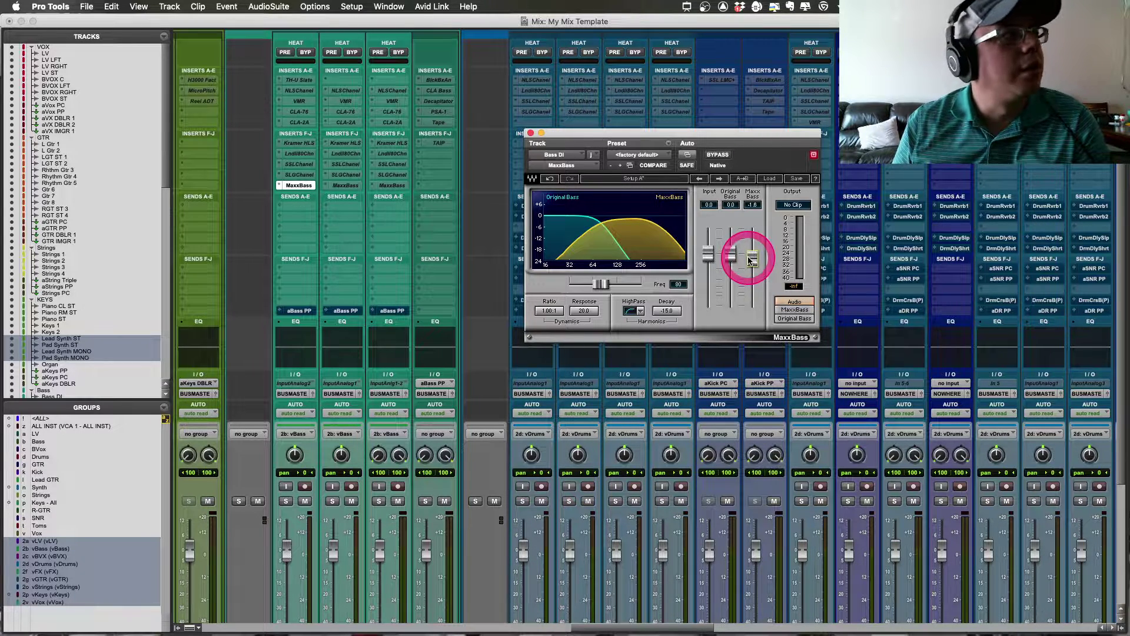
left_click_drag(787, 282, 602, 159)
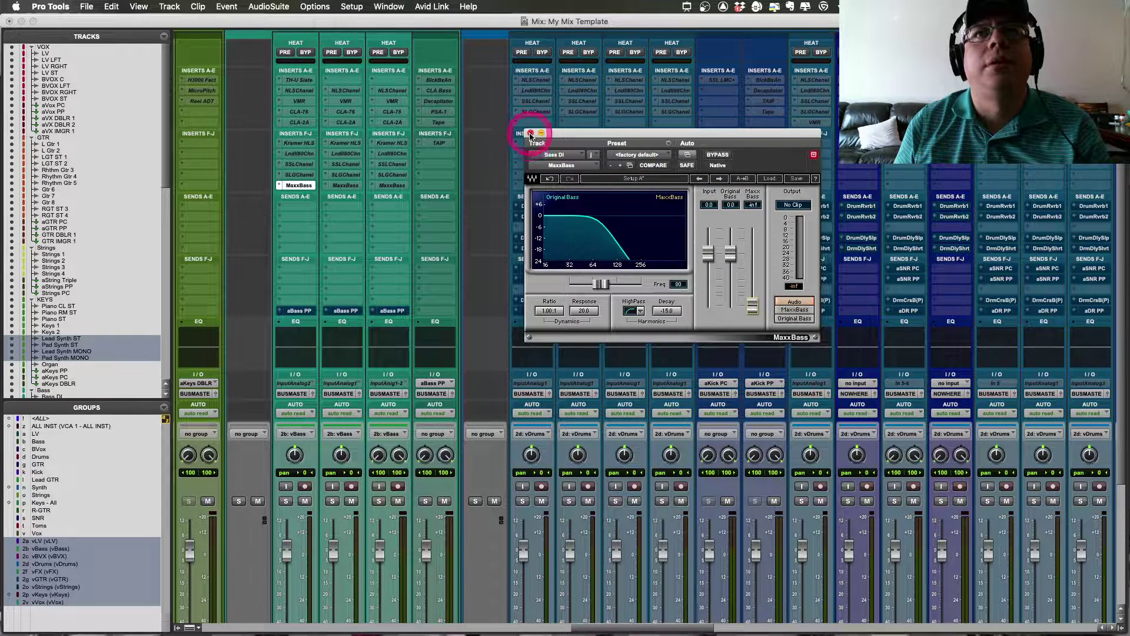
Step: Close the MaxxBass window and make the MaxxBass insert on the Bass DI track inactive
left_click(531, 134)
left_click(296, 184)
right_click(297, 185)
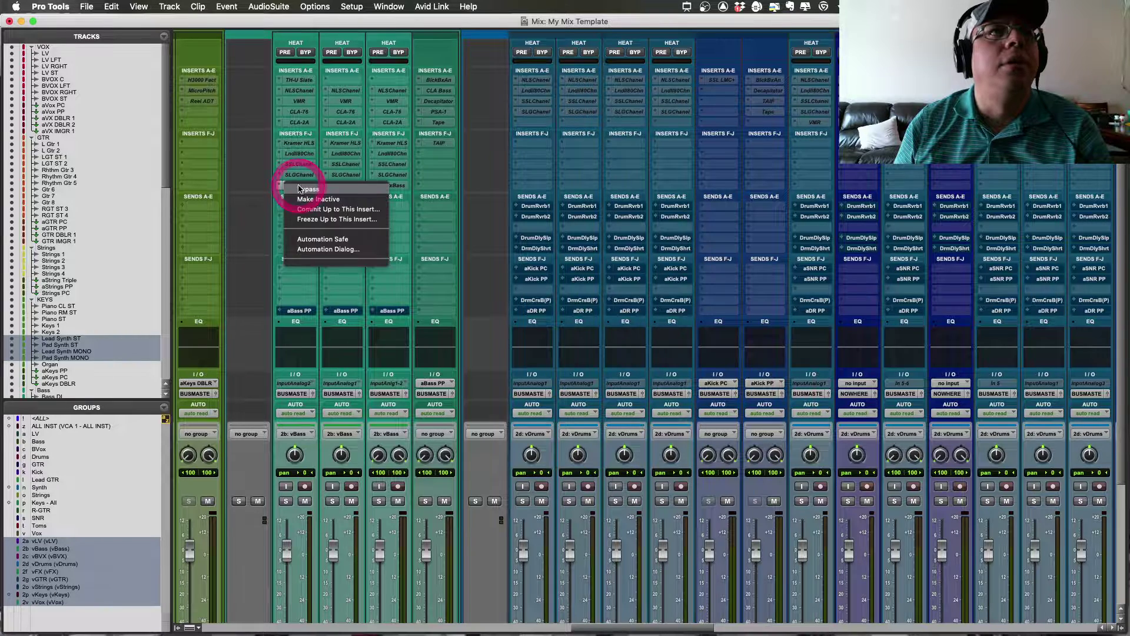
left_click(301, 189)
right_click(301, 189)
left_click(302, 189)
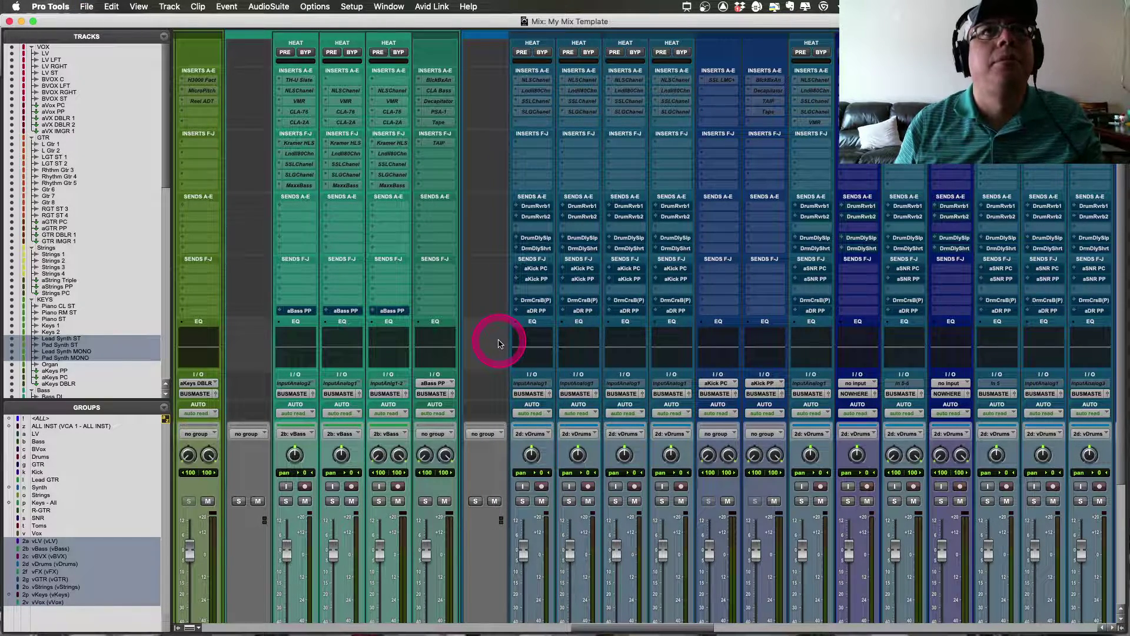
Step: Bring the kick and snare tracks of the drum section into view in the mixer
scroll(498, 344, "right", 5)
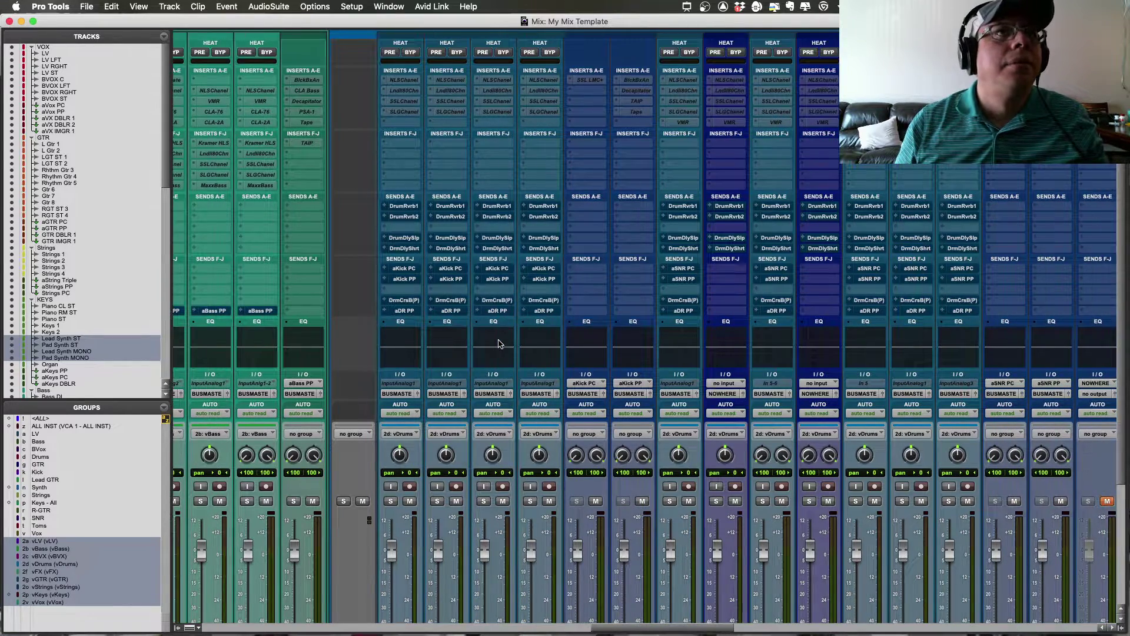
scroll(498, 344, "right", 3)
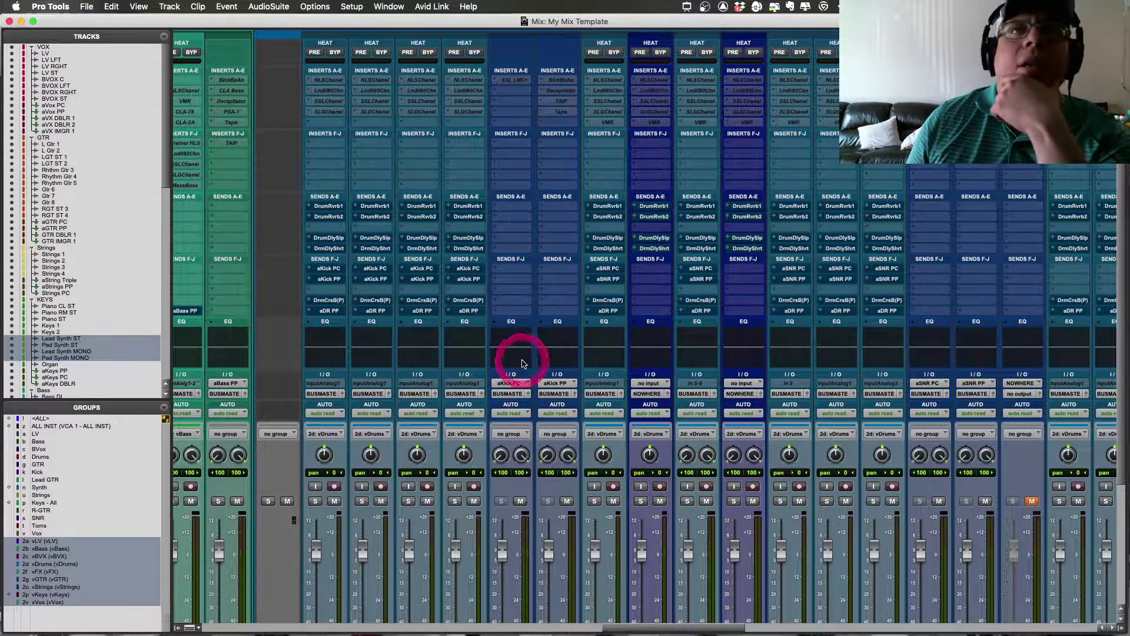